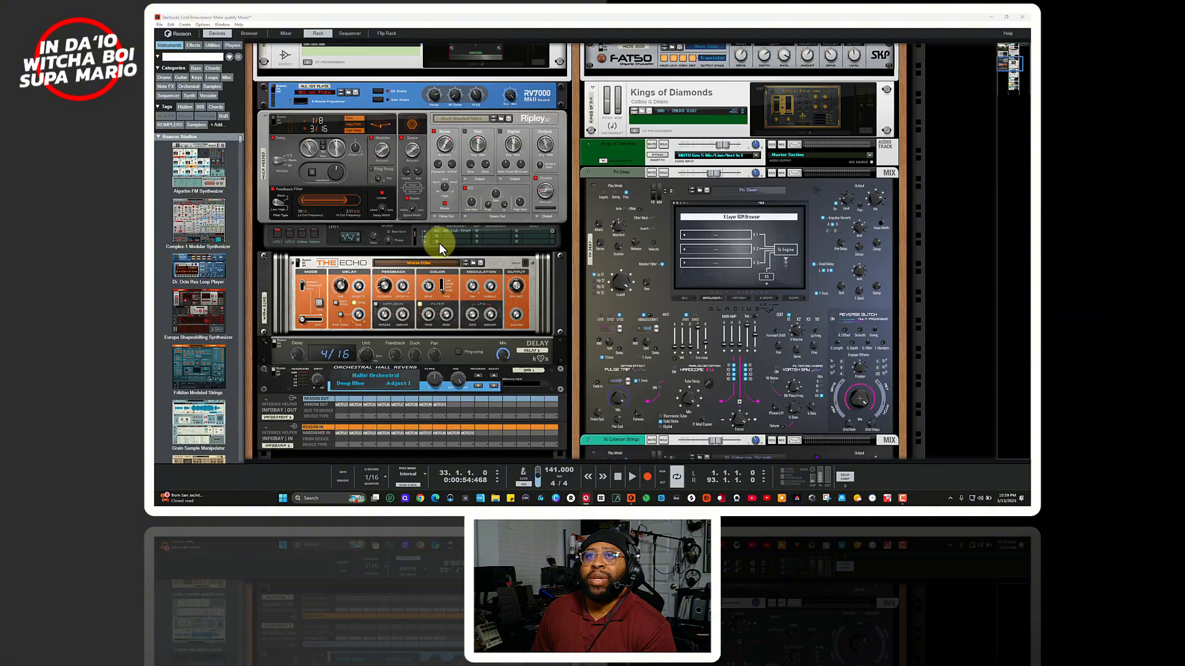
Look over the instruments and effects in the rack, from the delay units to the Morphine drum device in the far column.
scroll(435, 179, down, 4)
scroll(449, 235, down, 10)
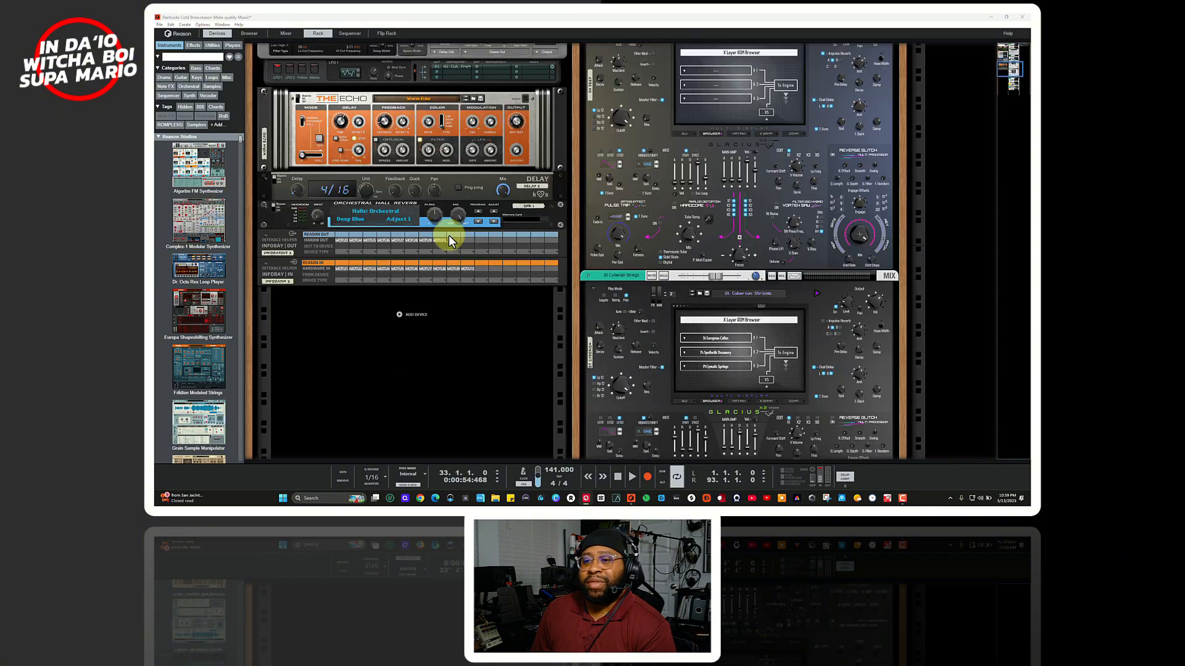
scroll(451, 231, up, 15)
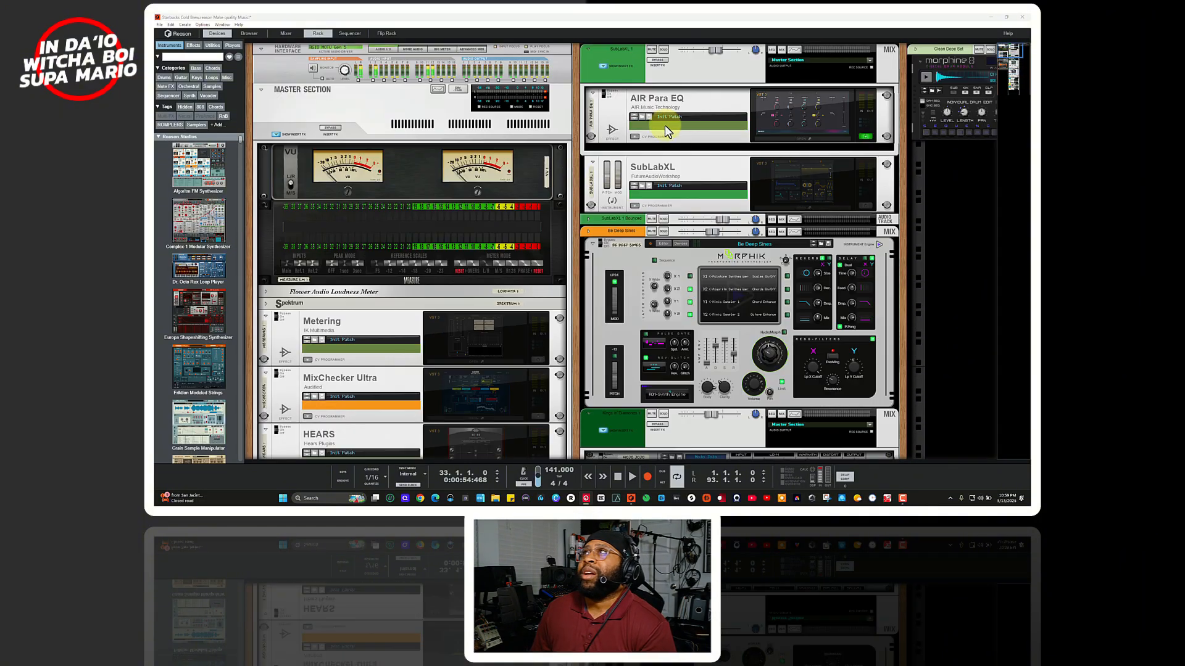
drag(1011, 47, 1021, 21)
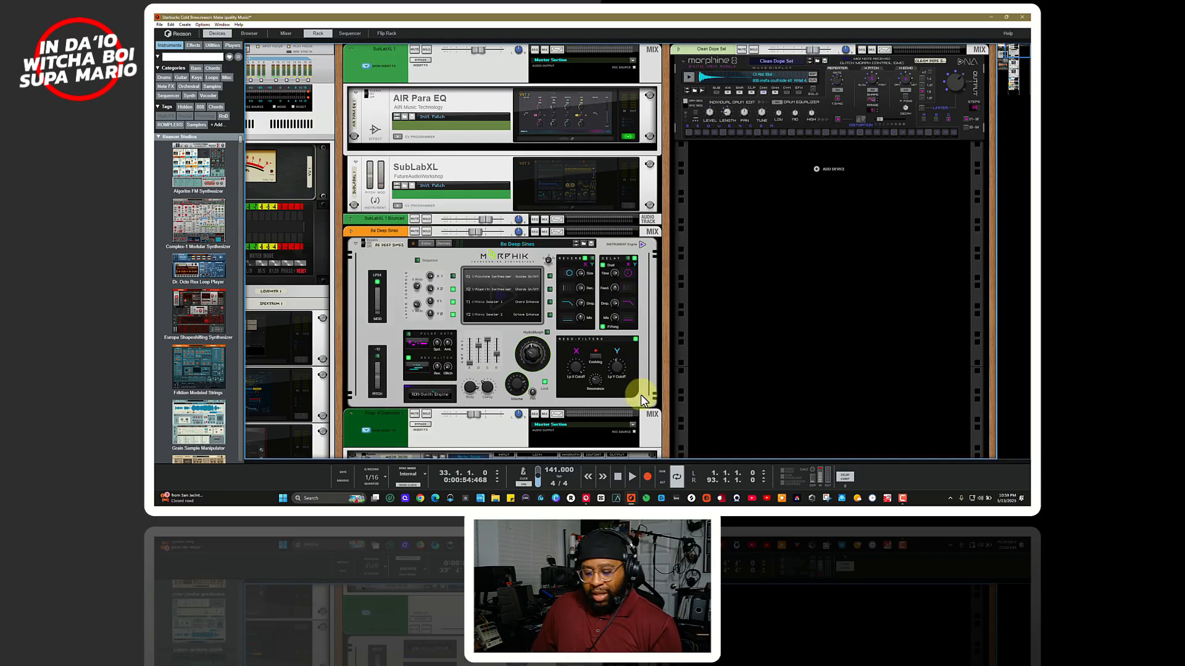
key(F7)
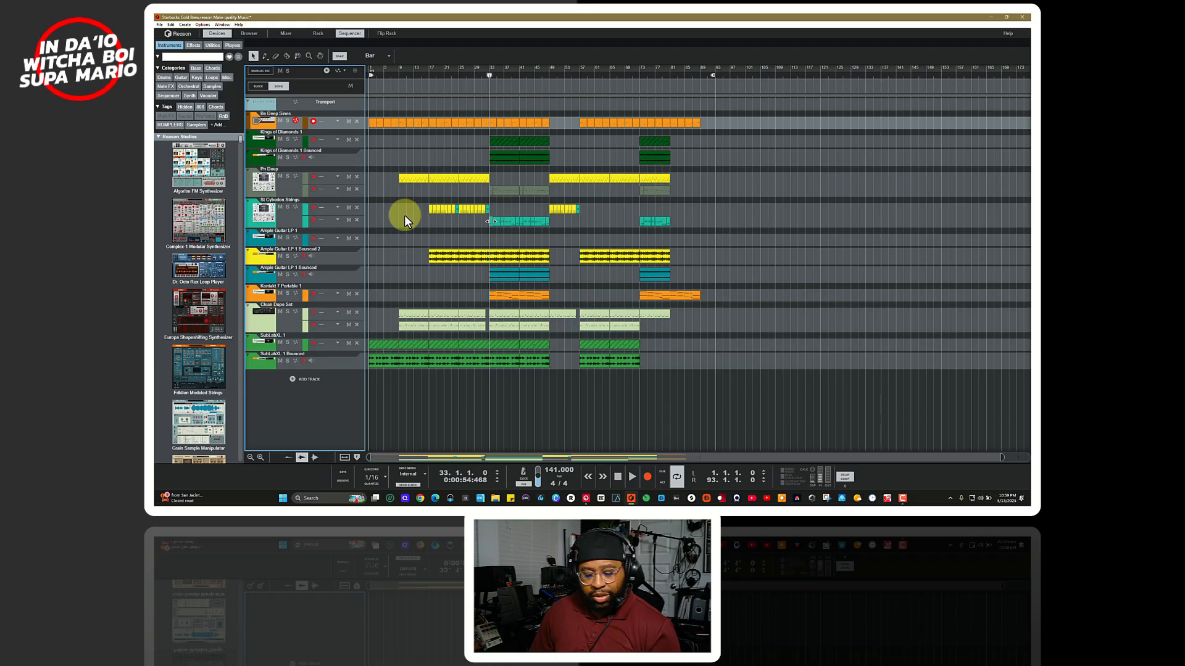
click(288, 121)
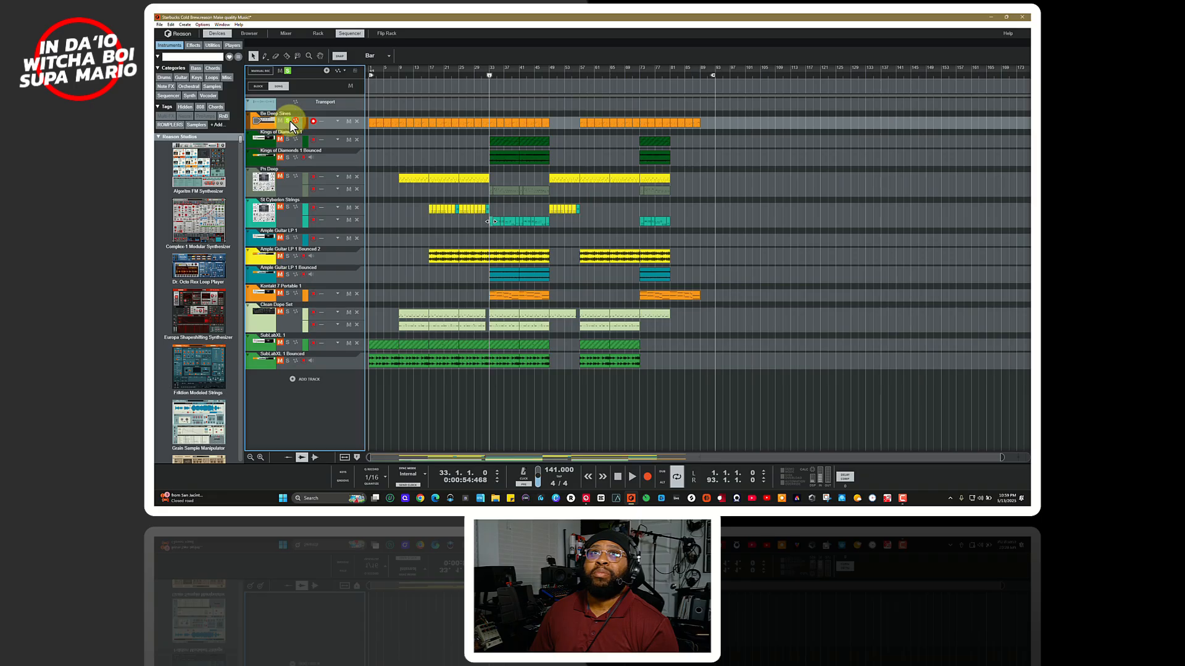
click(287, 121)
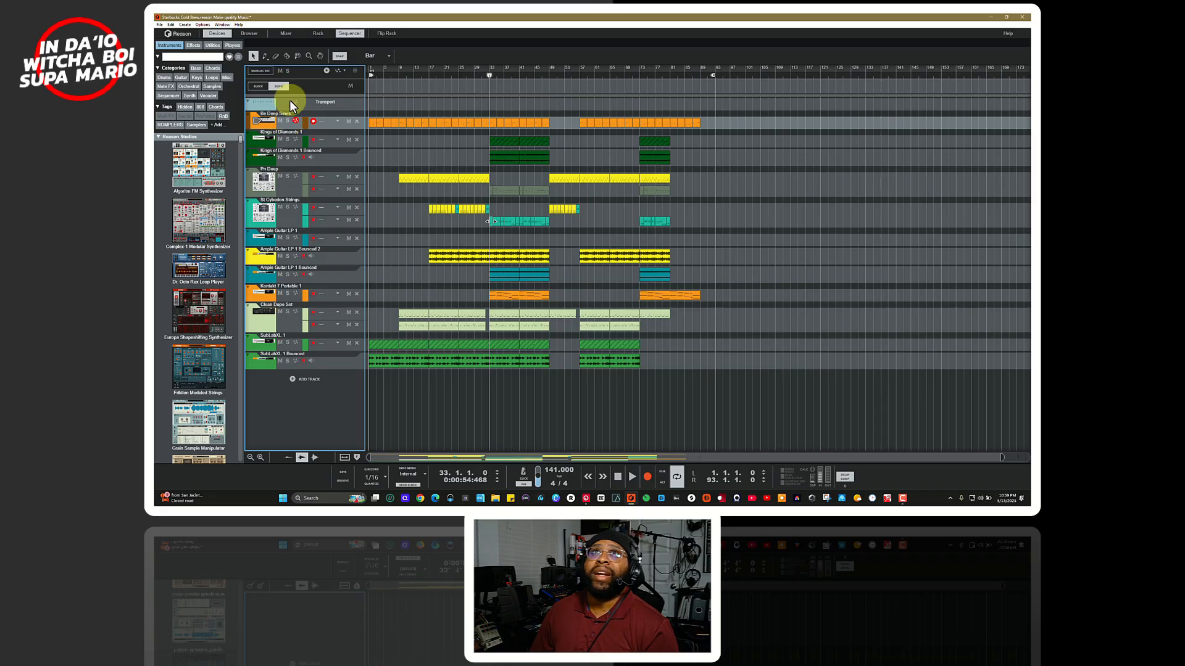
key(F6)
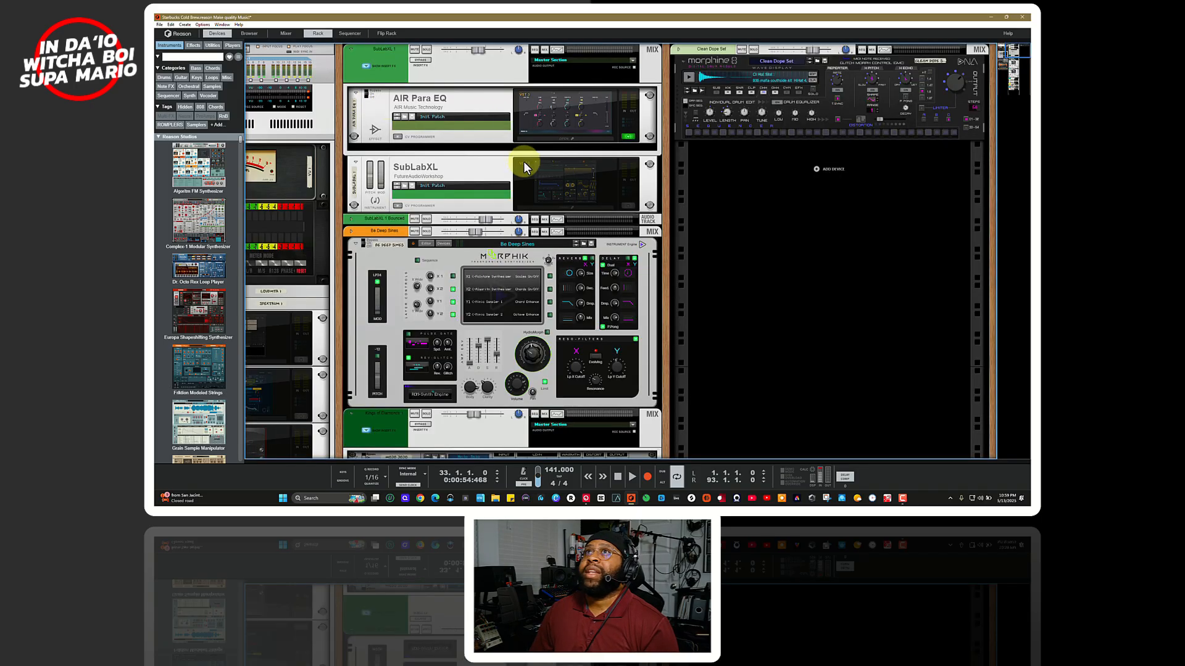
Audition the Be Deep Sines channel in solo from bar 1 with its Morphik device in view, and clear the solo after stopping.
click(447, 264)
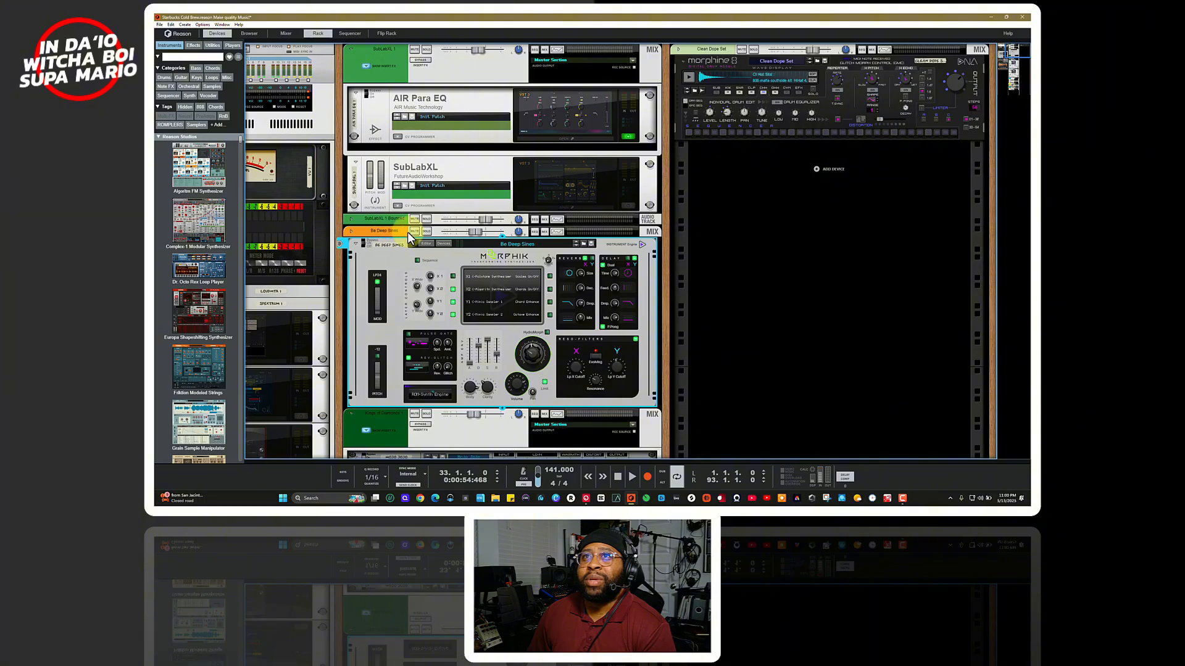
click(427, 231)
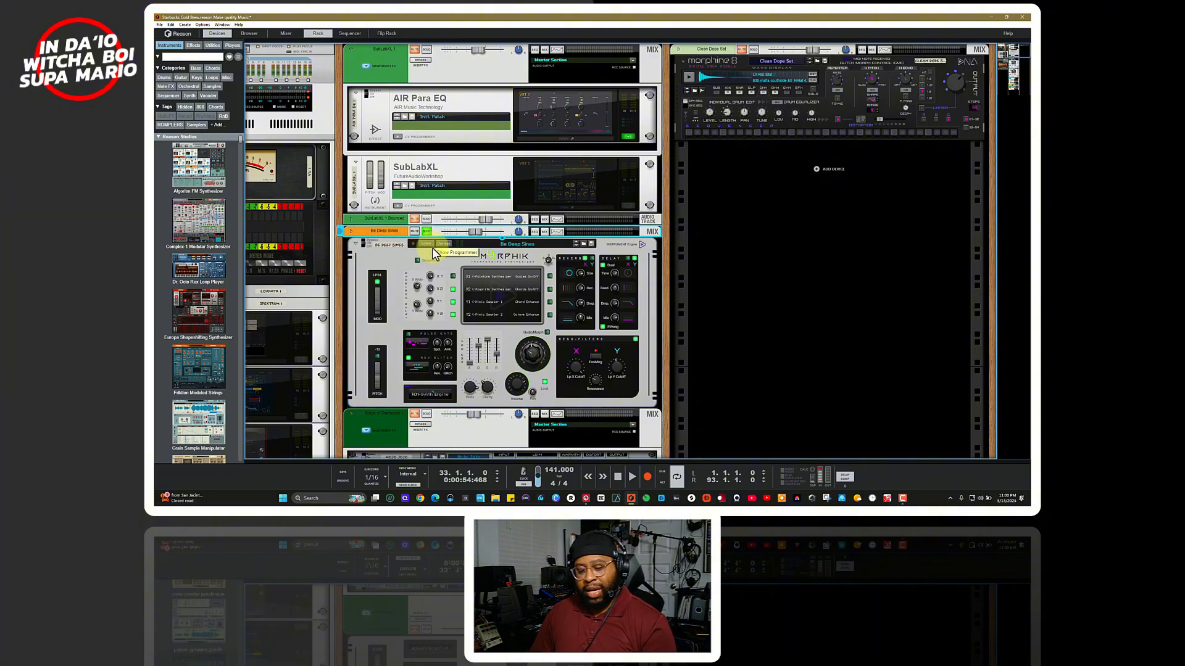
key(F7)
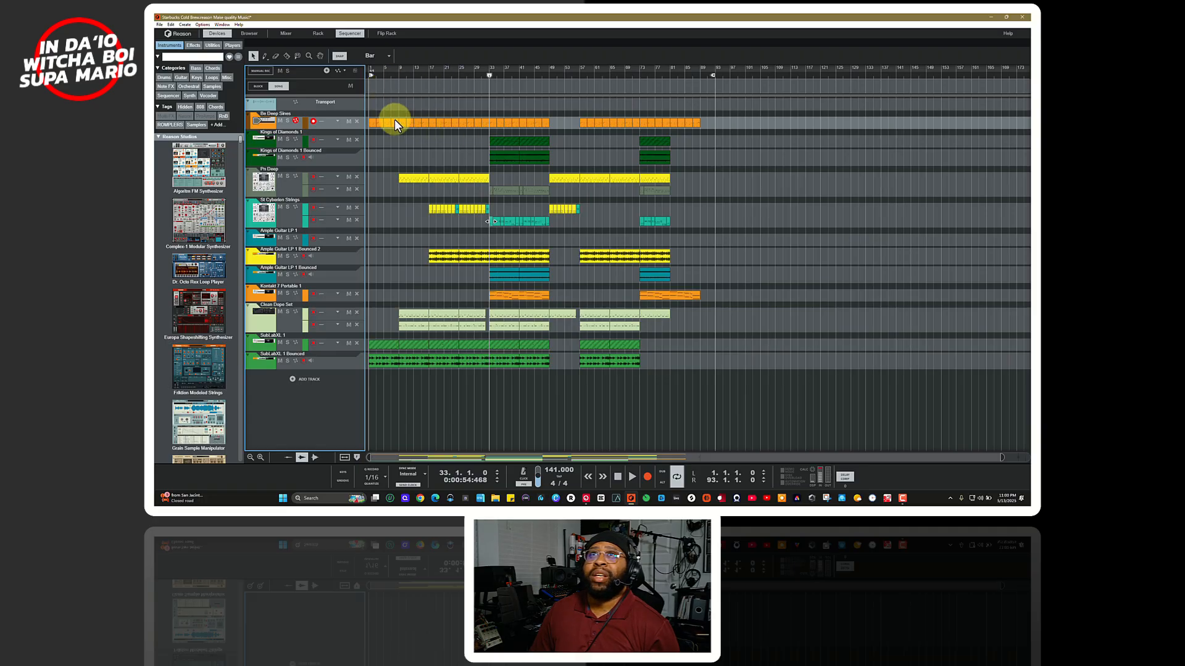
drag(377, 75, 357, 76)
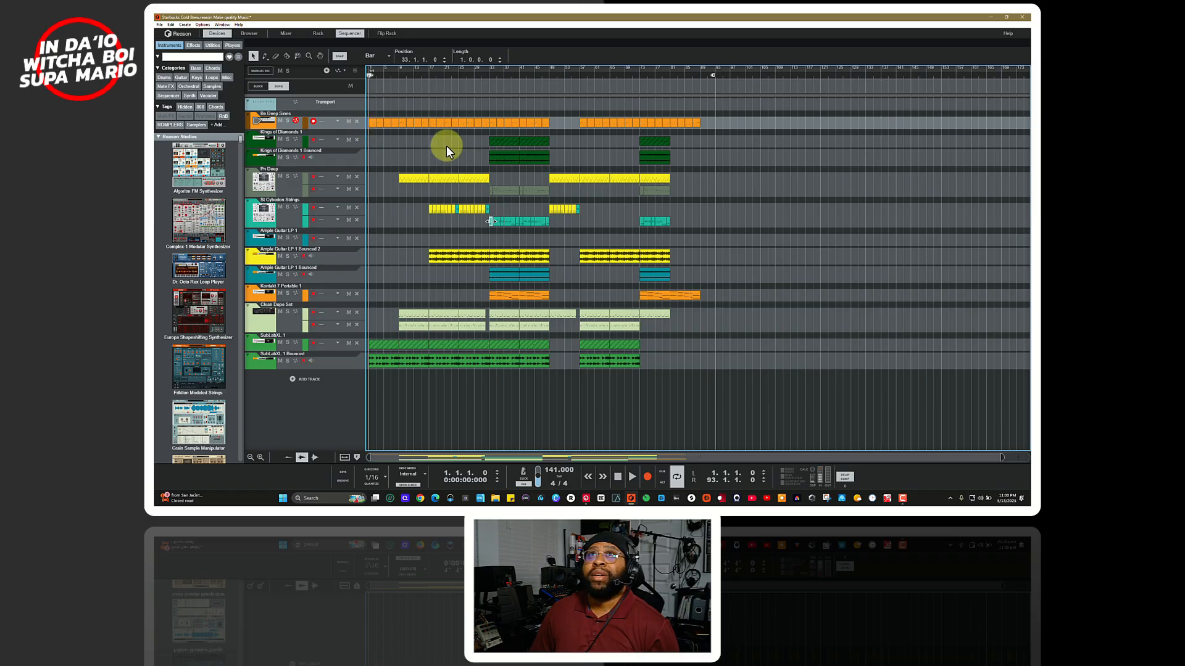
key(space)
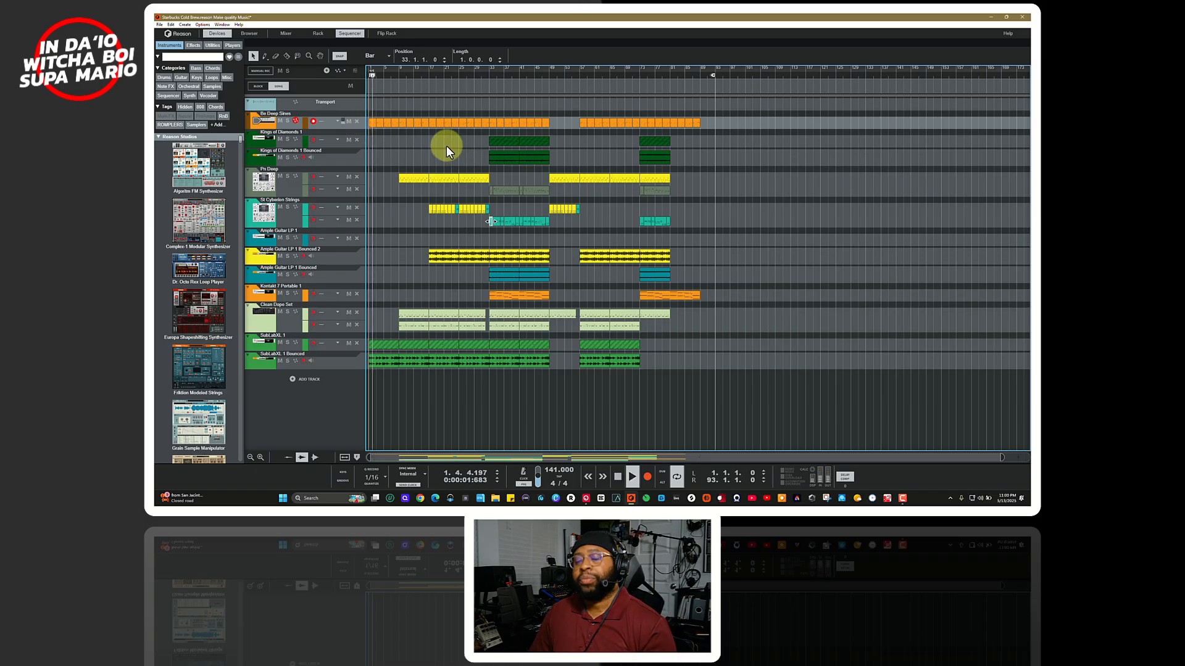
key(F6)
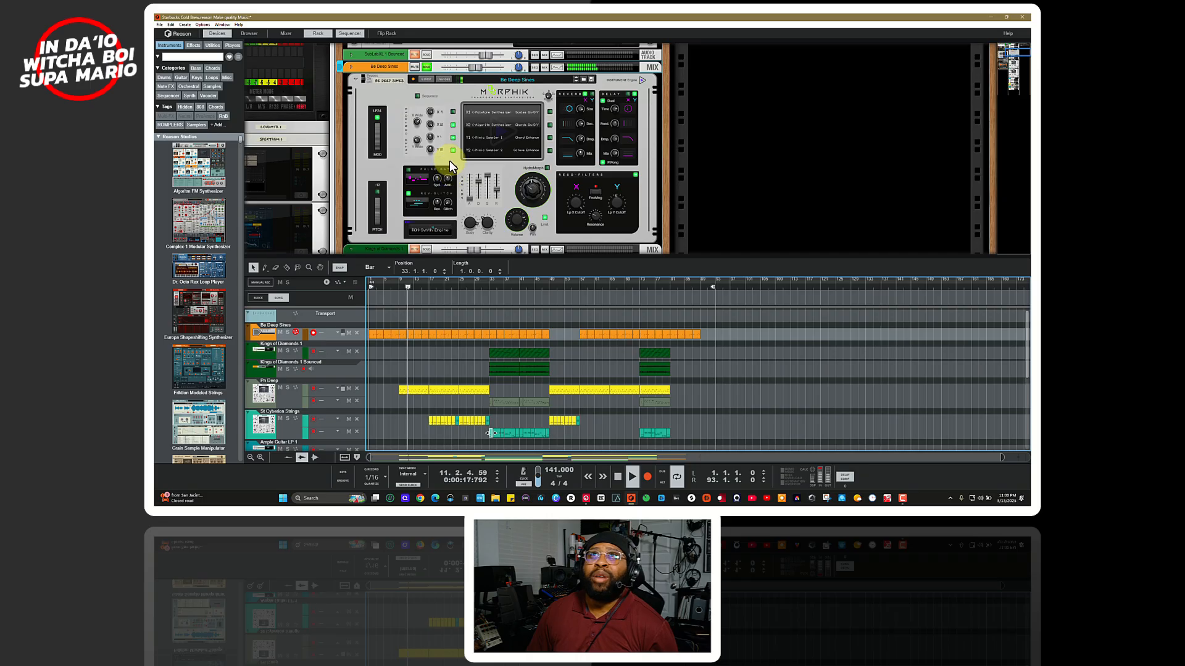
key(space)
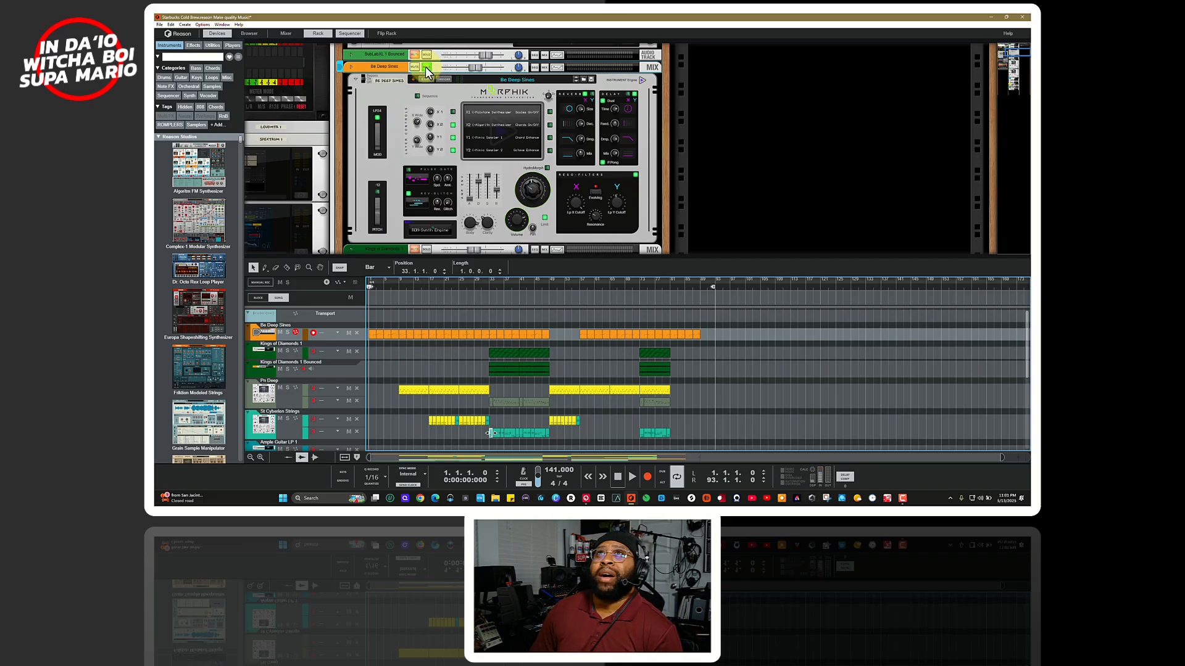
click(430, 232)
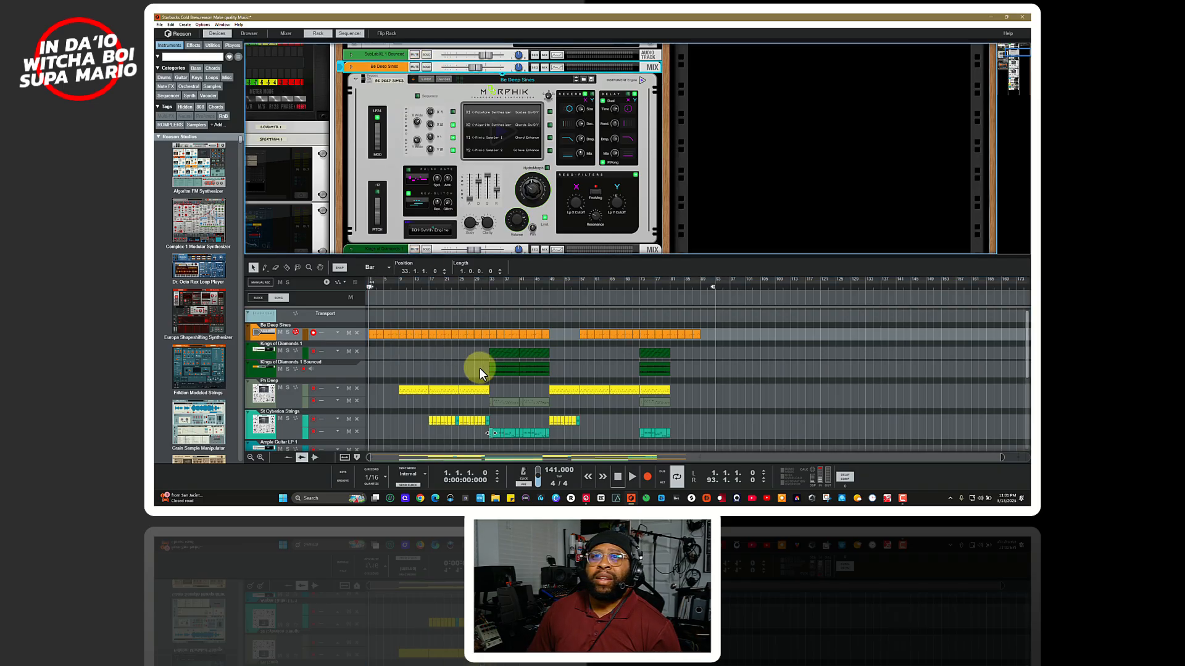
Place the playhead at bar 9, where the Pn Deep part starts, and show that track's instrument in the rack.
scroll(467, 365, down, 3)
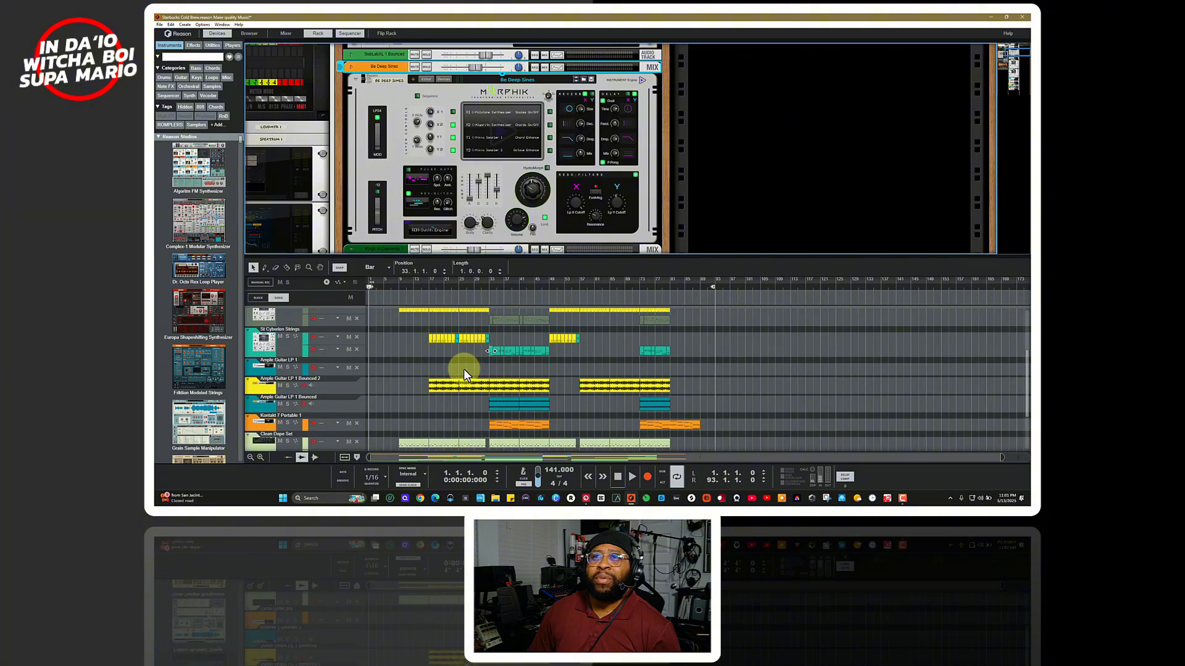
scroll(464, 369, up, 3)
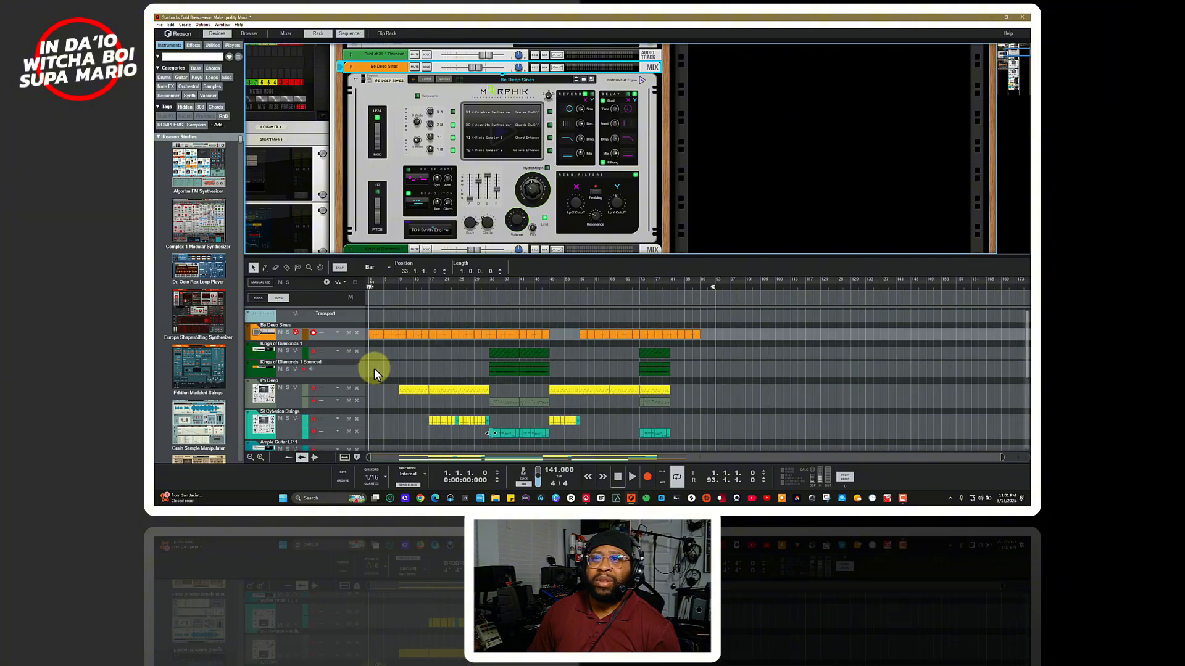
click(412, 390)
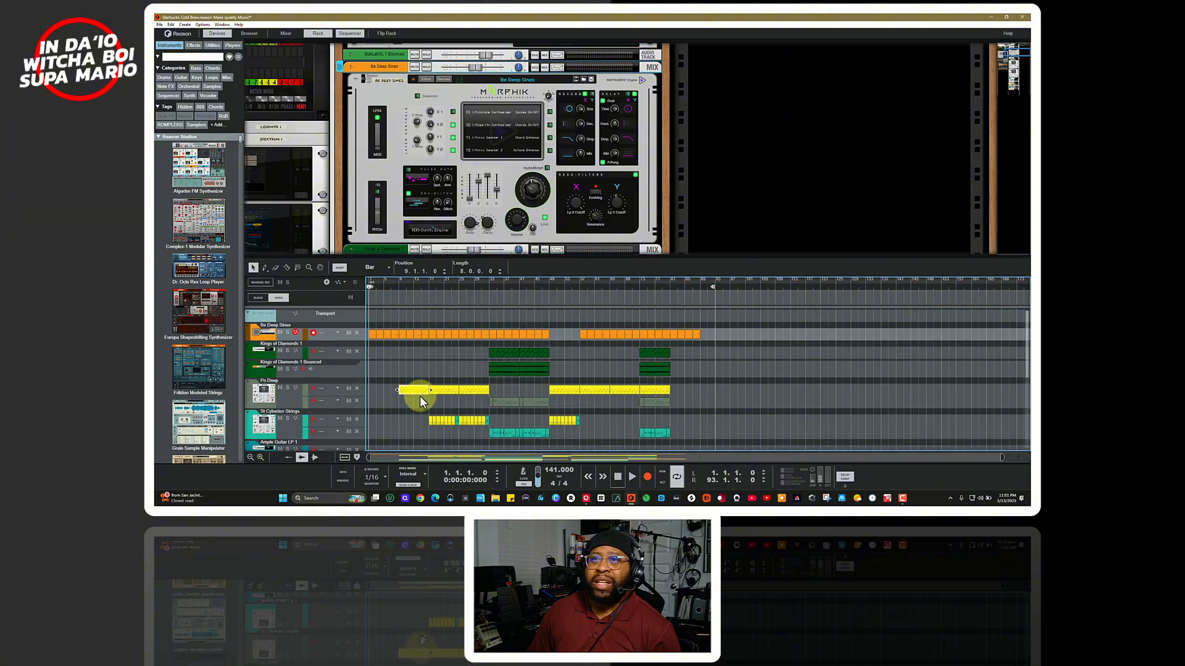
click(399, 288)
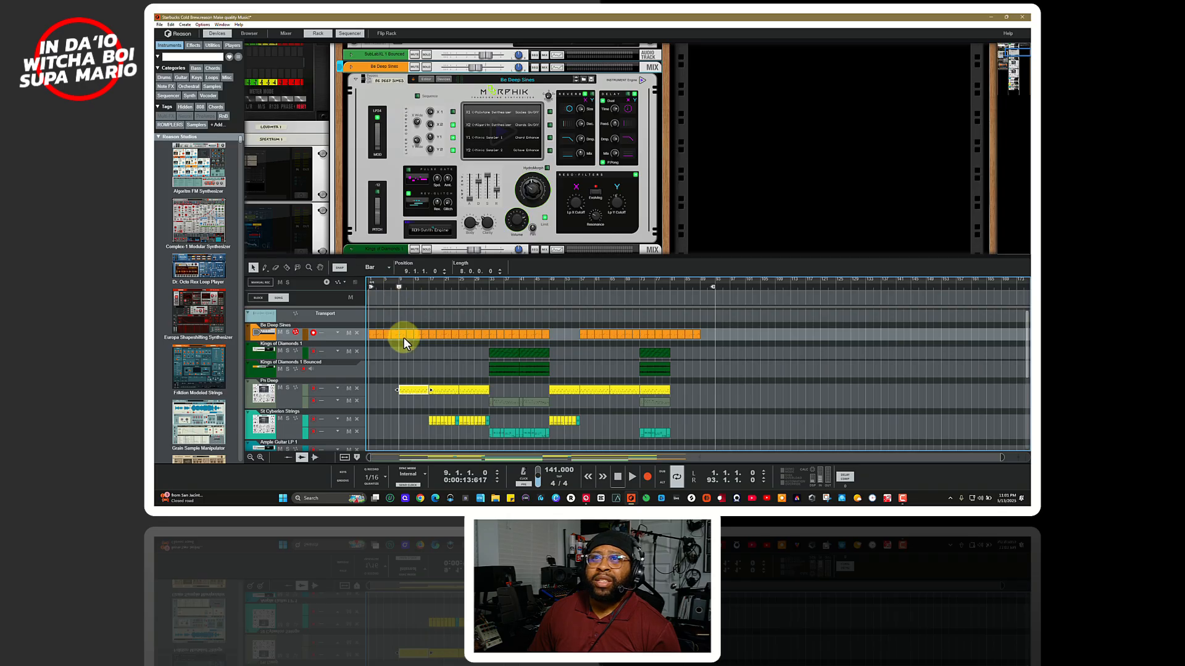
click(268, 395)
scroll(475, 213, up, 2)
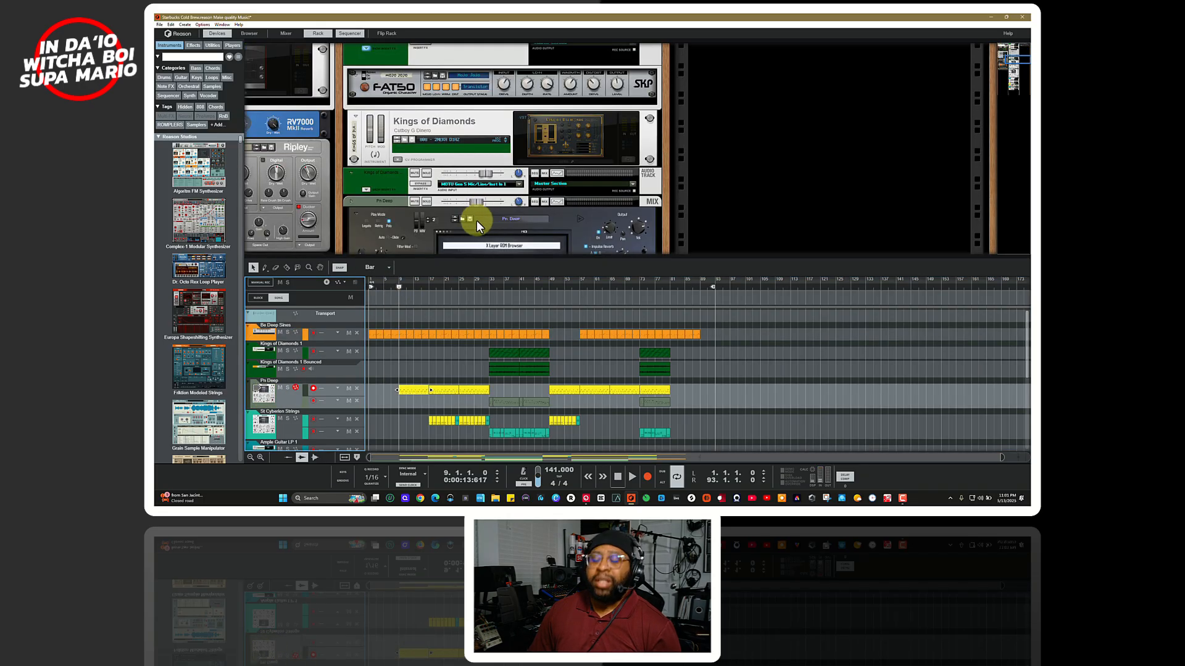
scroll(481, 214, down, 2)
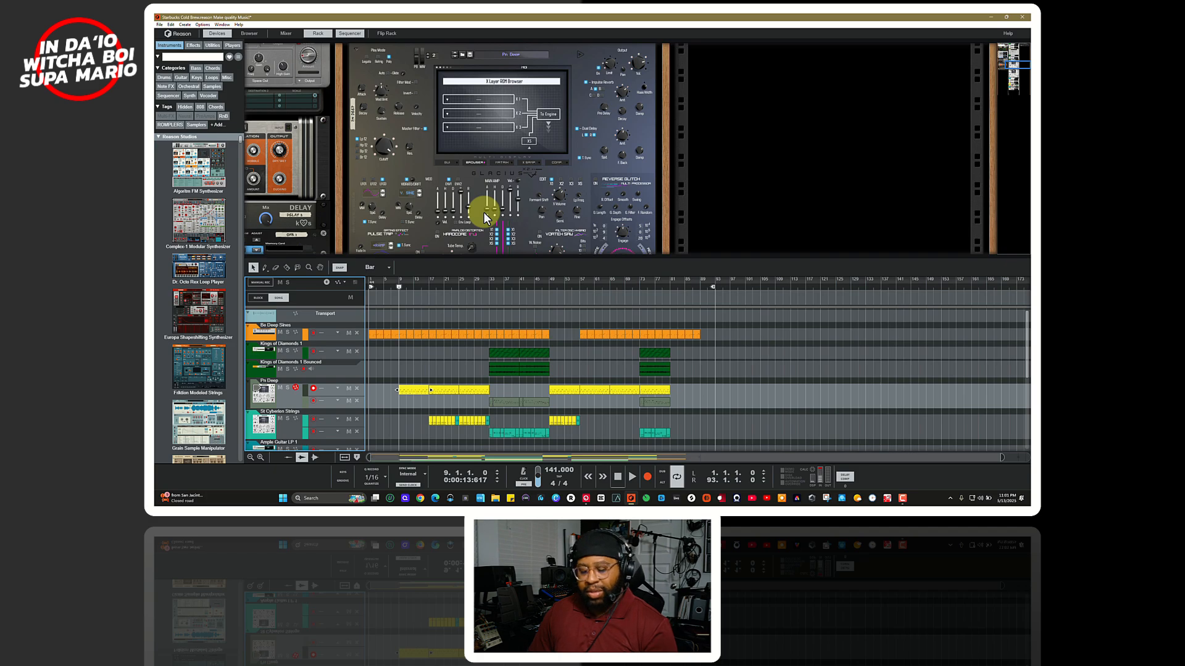
Show the Pn Deep instrument in the full rack view, try soloing its channel, and return to the sequencer.
key(F7)
key(F6)
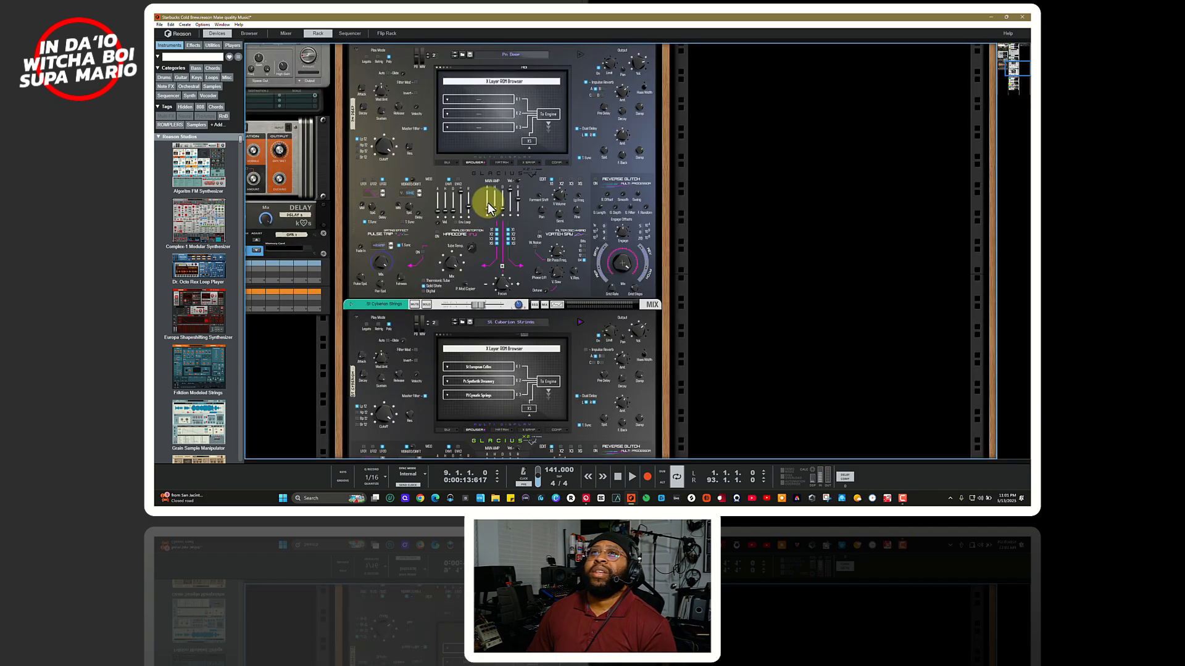
scroll(490, 207, up, 2)
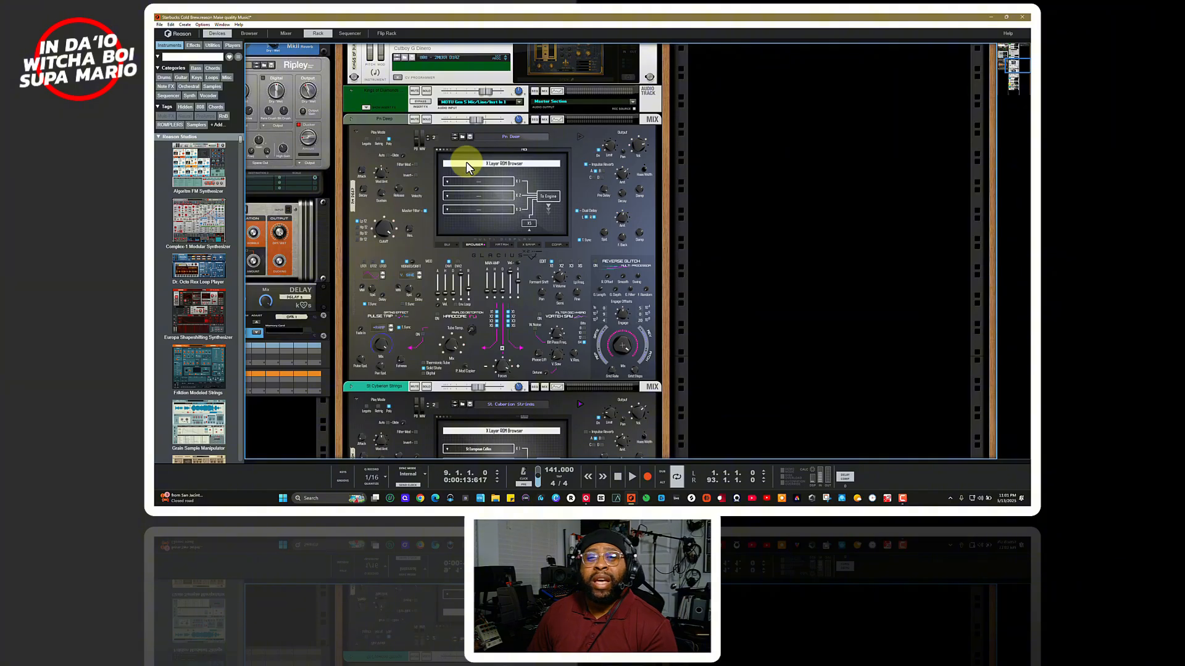
scroll(518, 188, up, 3)
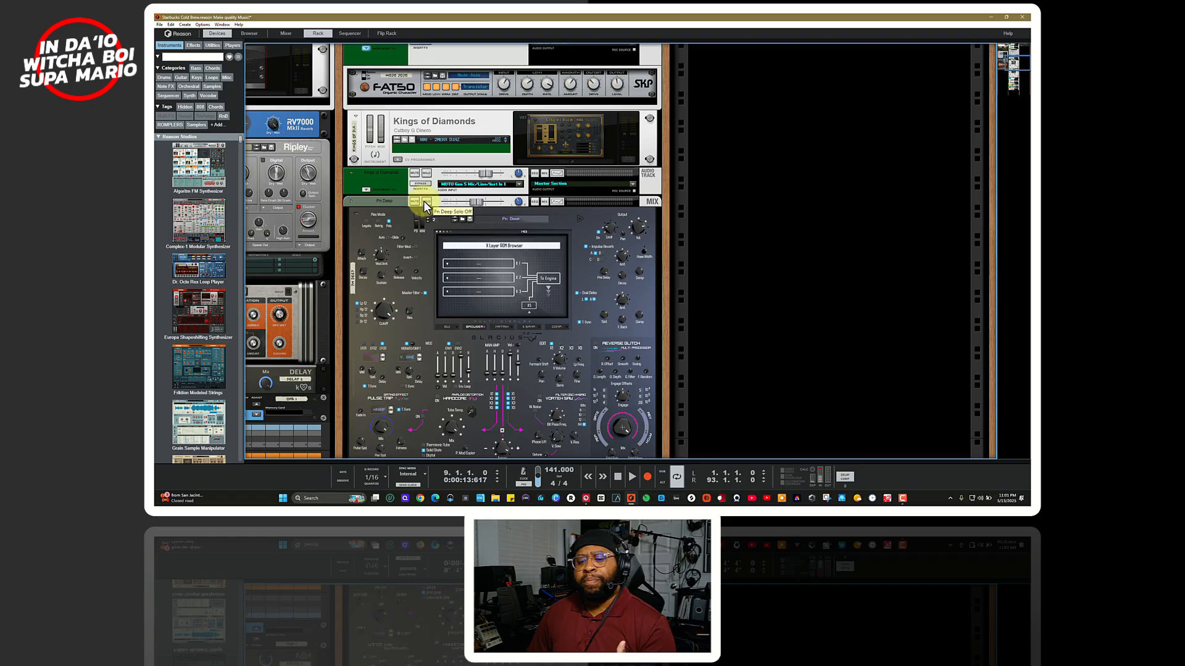
click(424, 201)
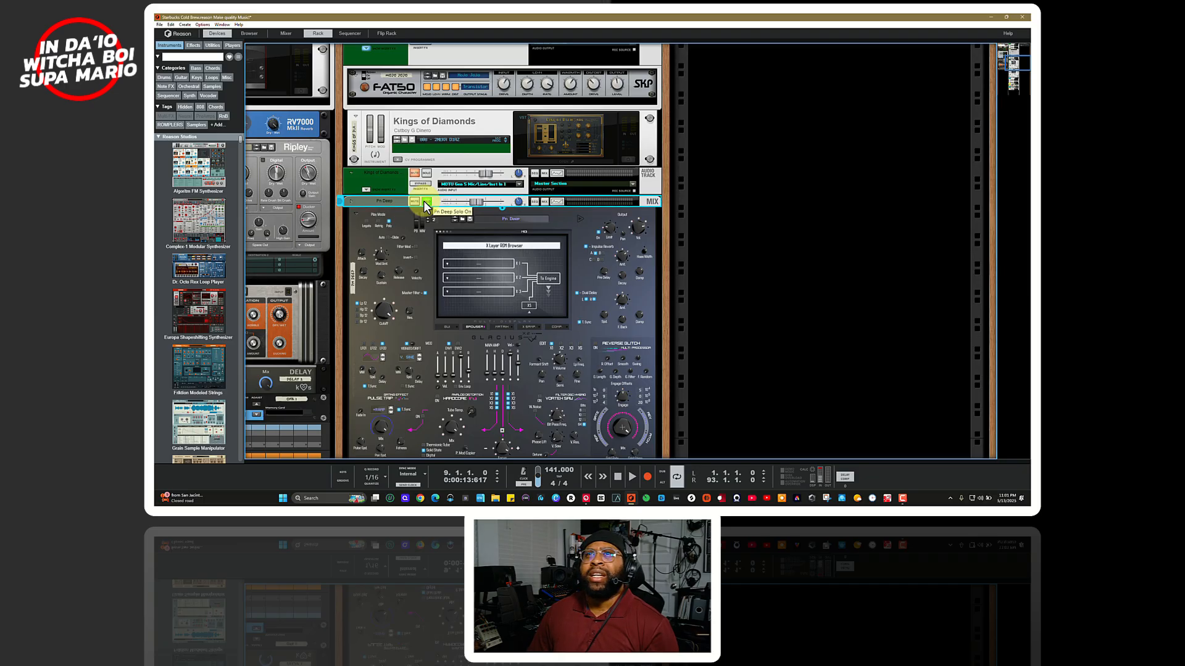
key(F7)
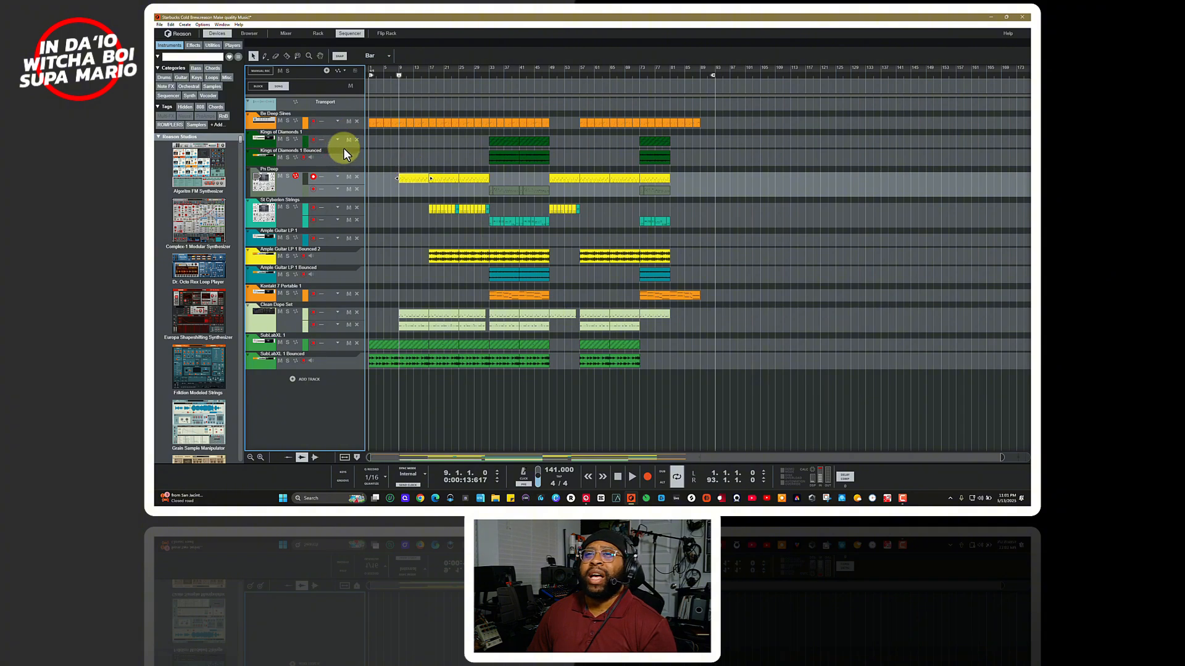
key(F6)
key(F7)
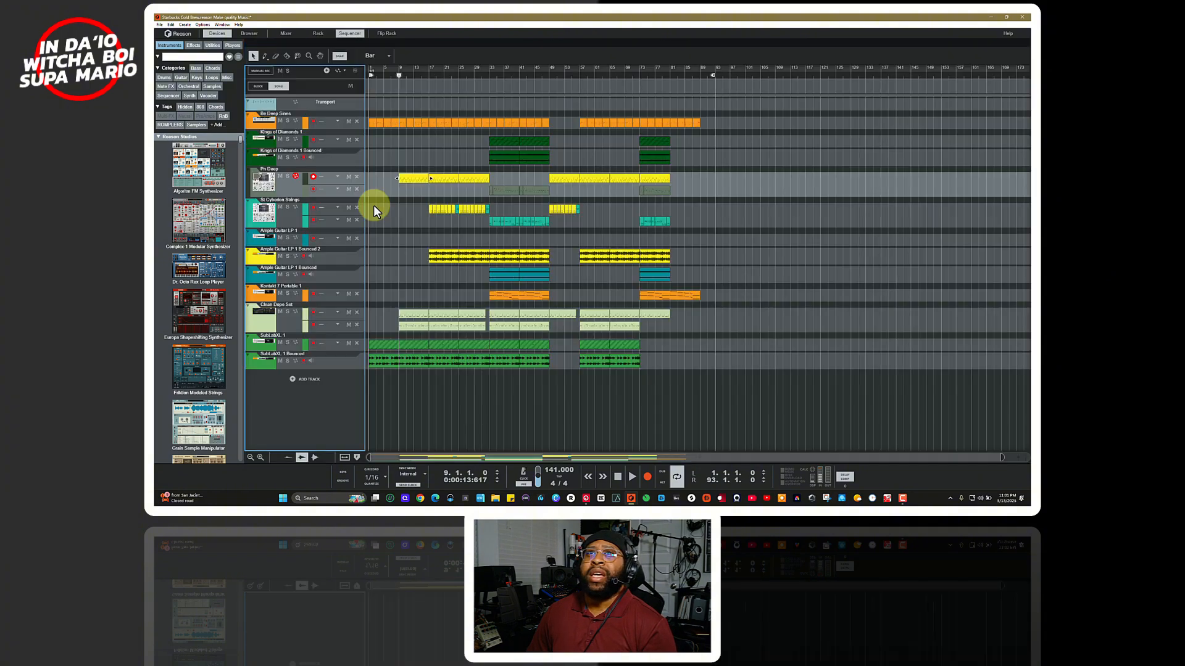
Solo the Be Deep Sines and Pn Deep tracks and play them together from bar 9.
click(288, 121)
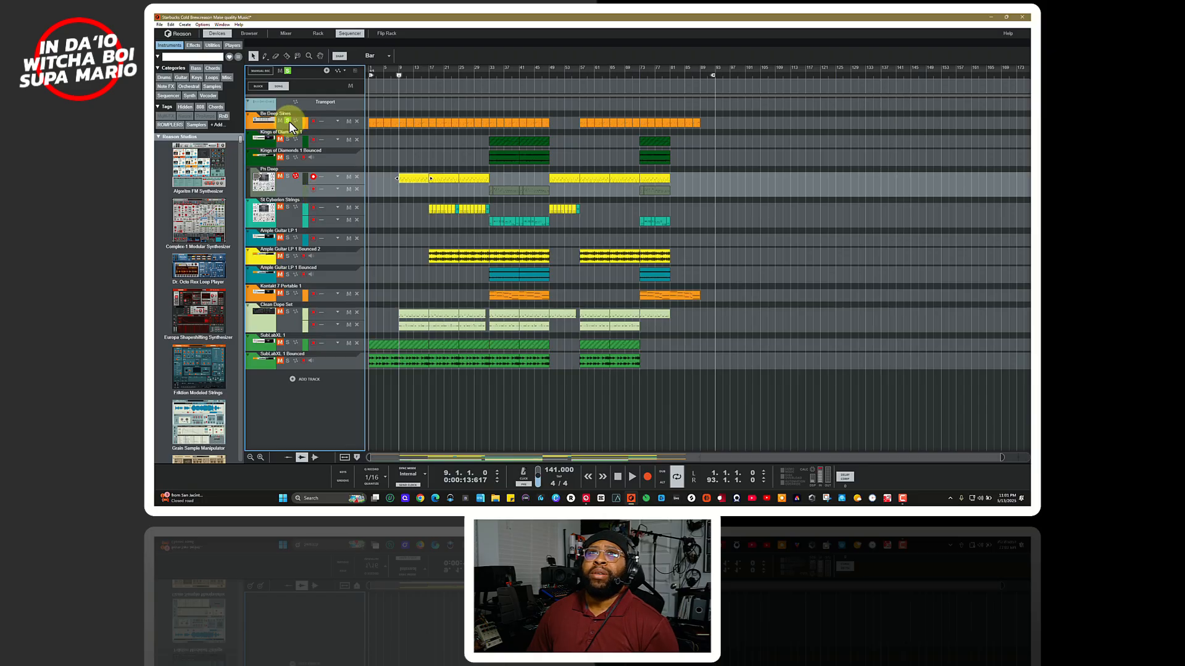
click(288, 176)
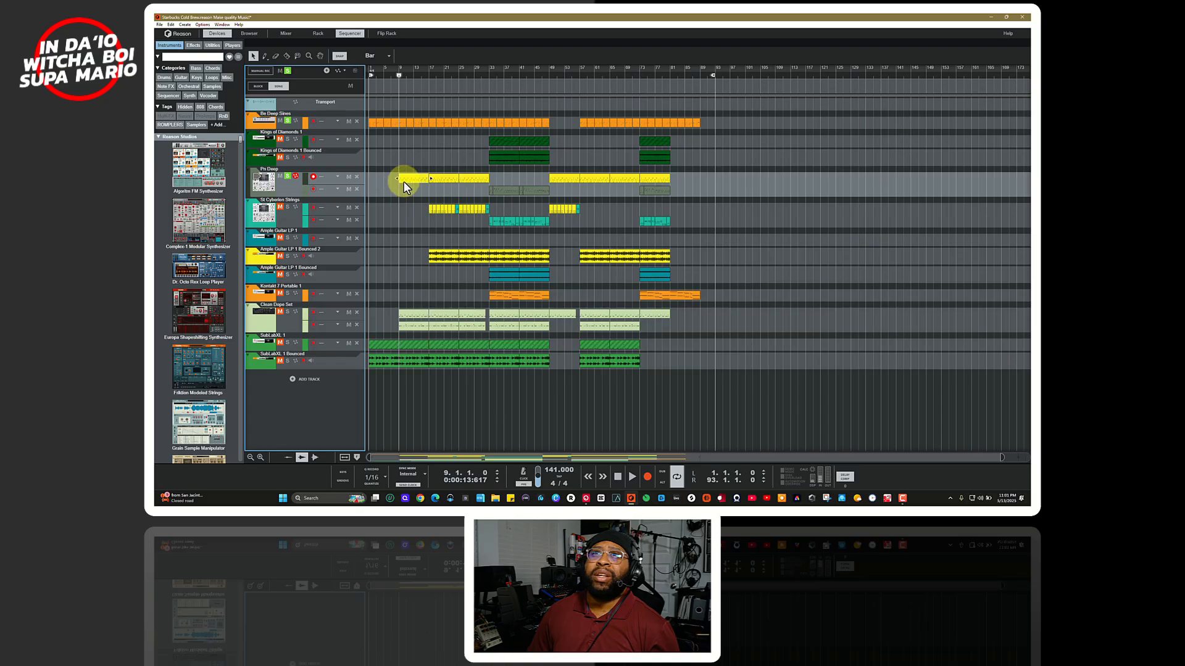
key(space)
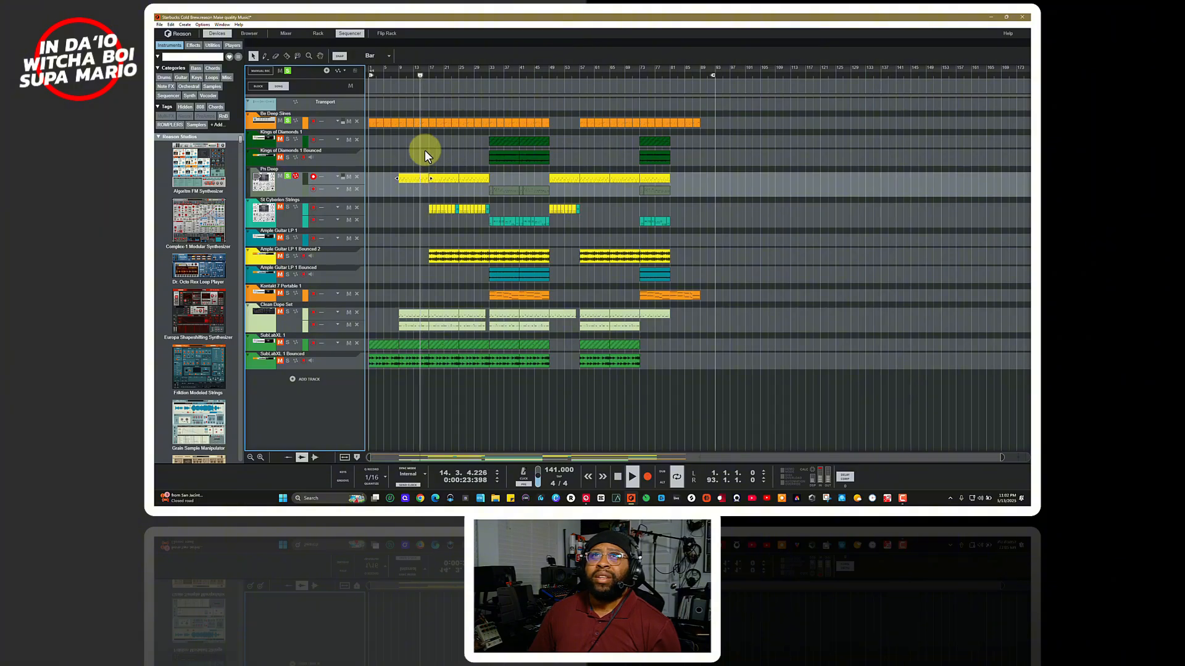
key(space)
click(412, 179)
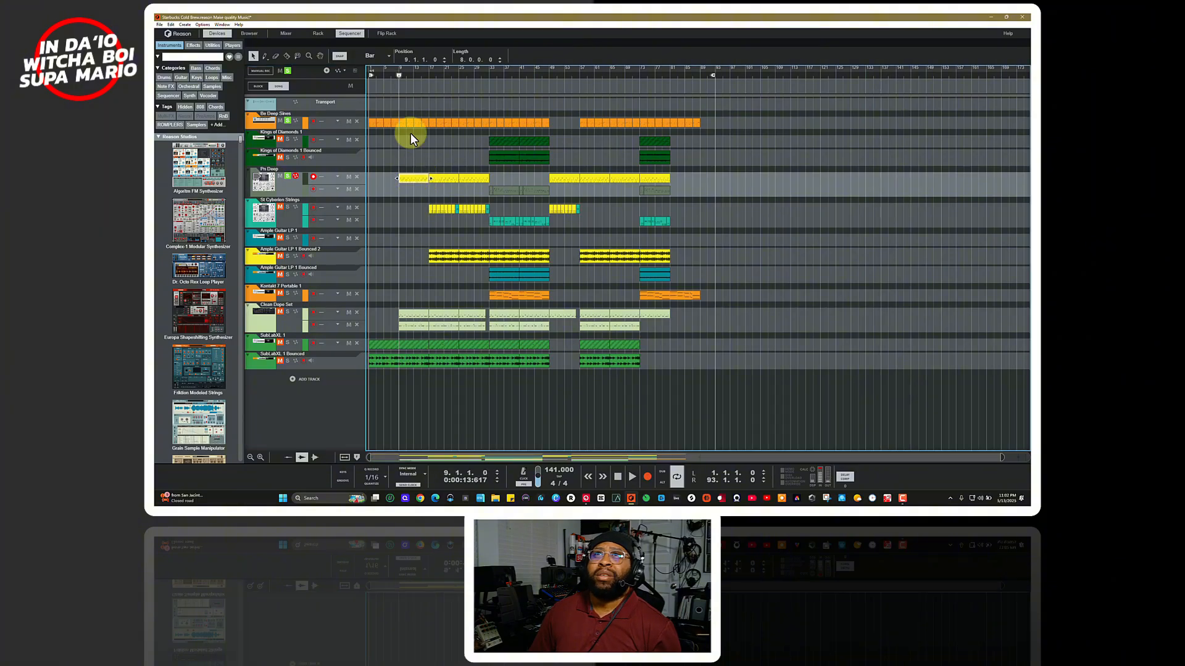
key(space)
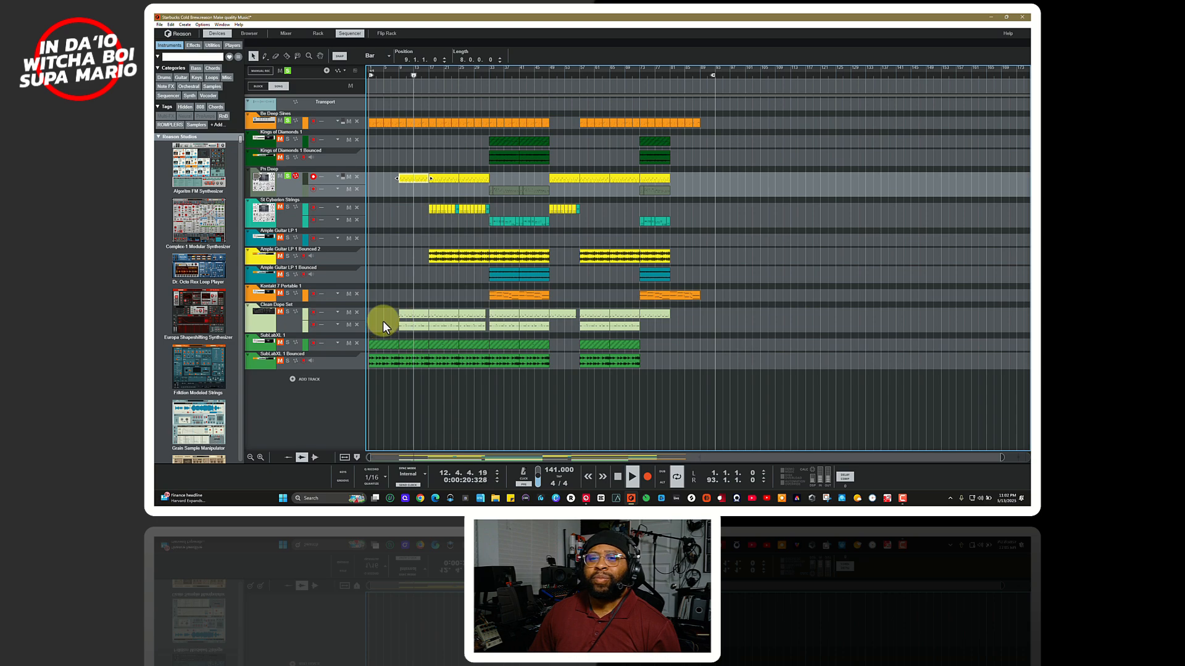
key(space)
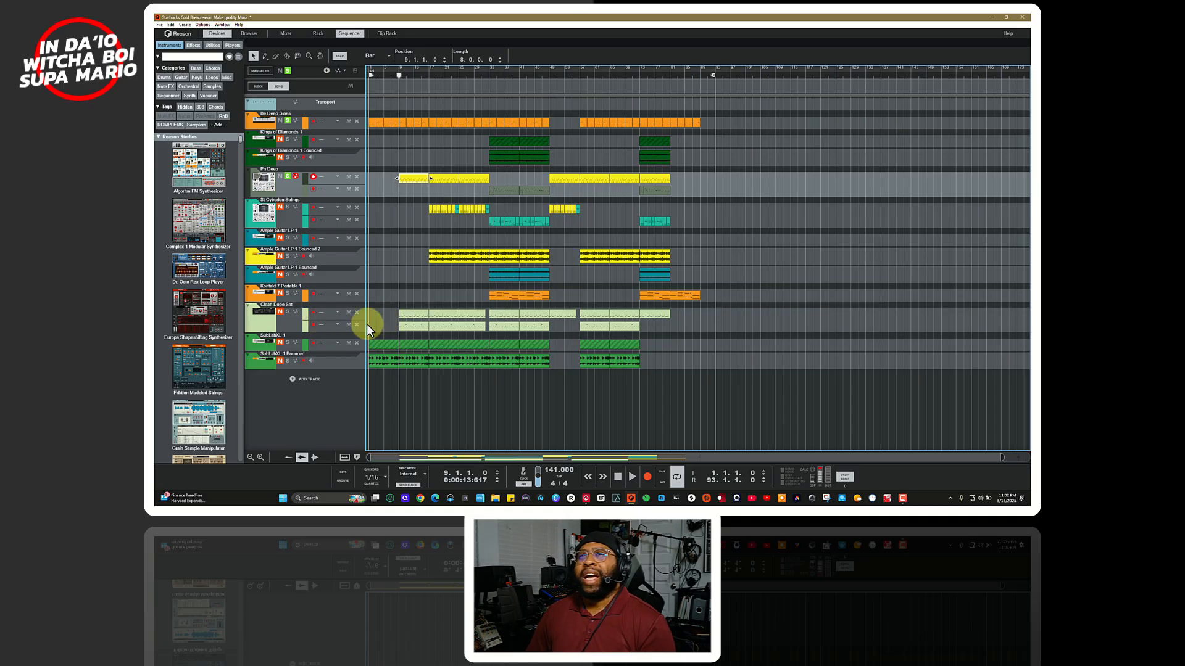
Check the Clean Dope Set track's Morphine device in the rack and return to the sequencer.
key(F6)
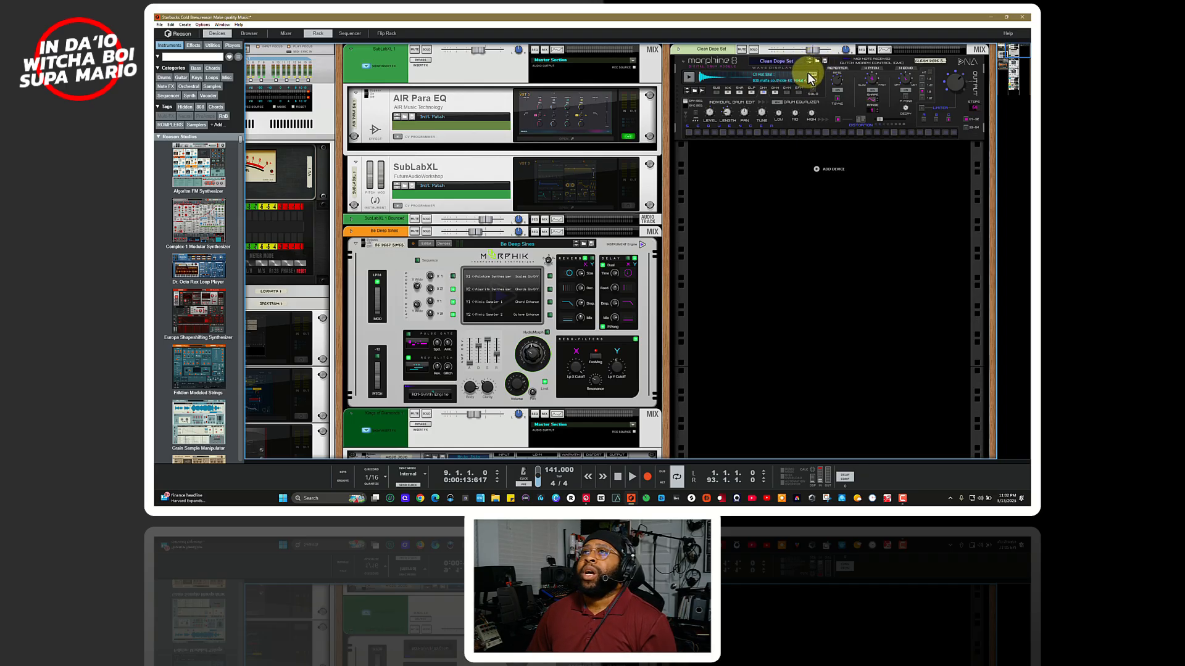
key(F7)
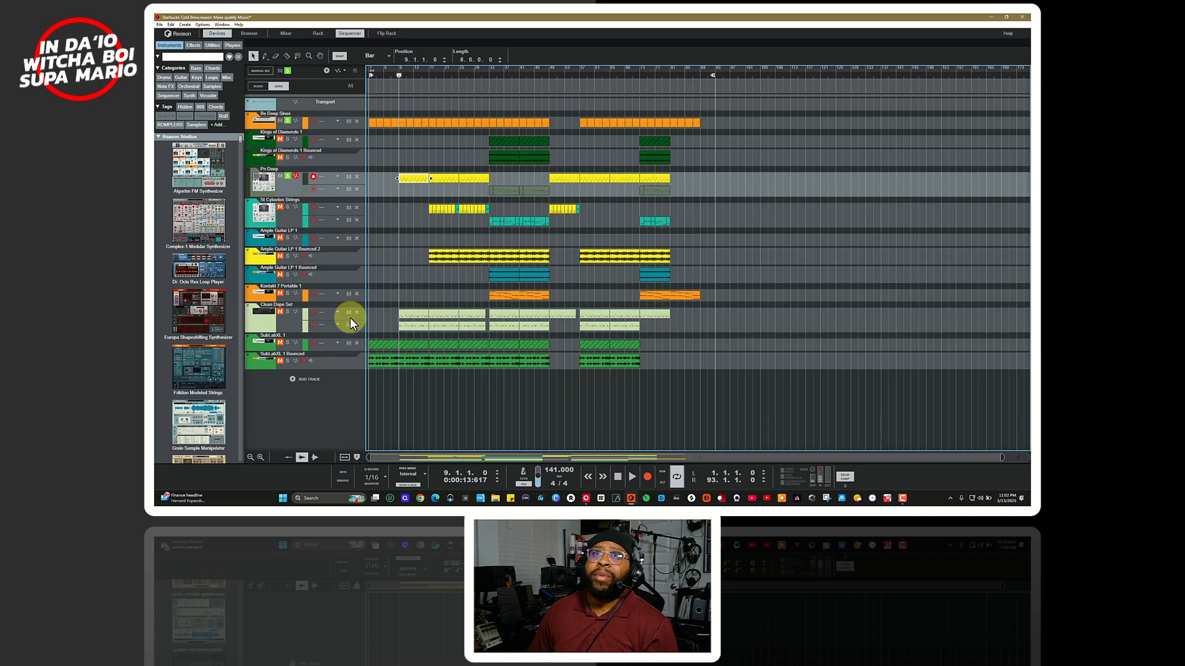
Solo the Clean Dope Set track and play it together with Be Deep Sines and Pn Deep from bar 9.
click(286, 310)
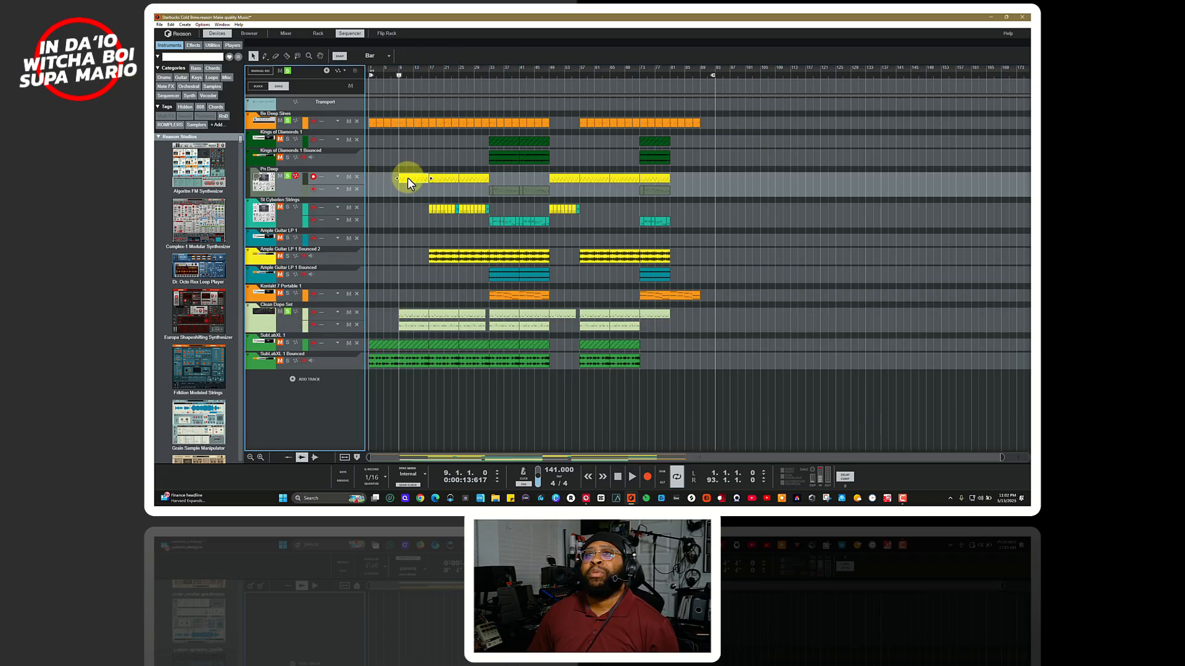
key(space)
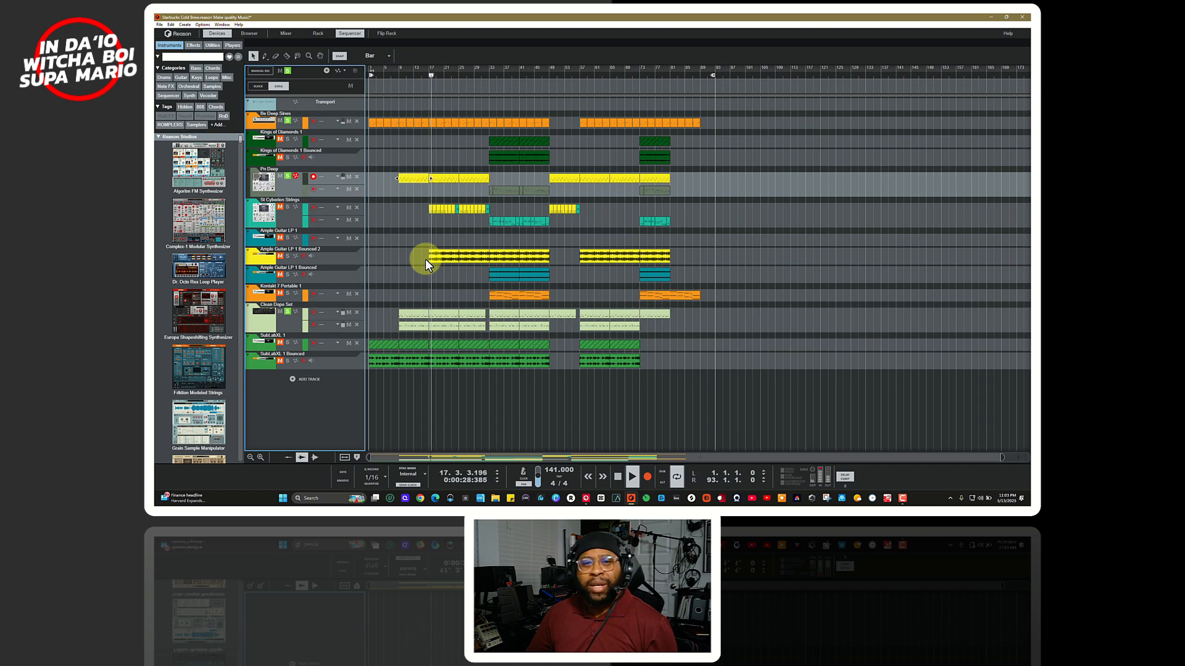
key(space)
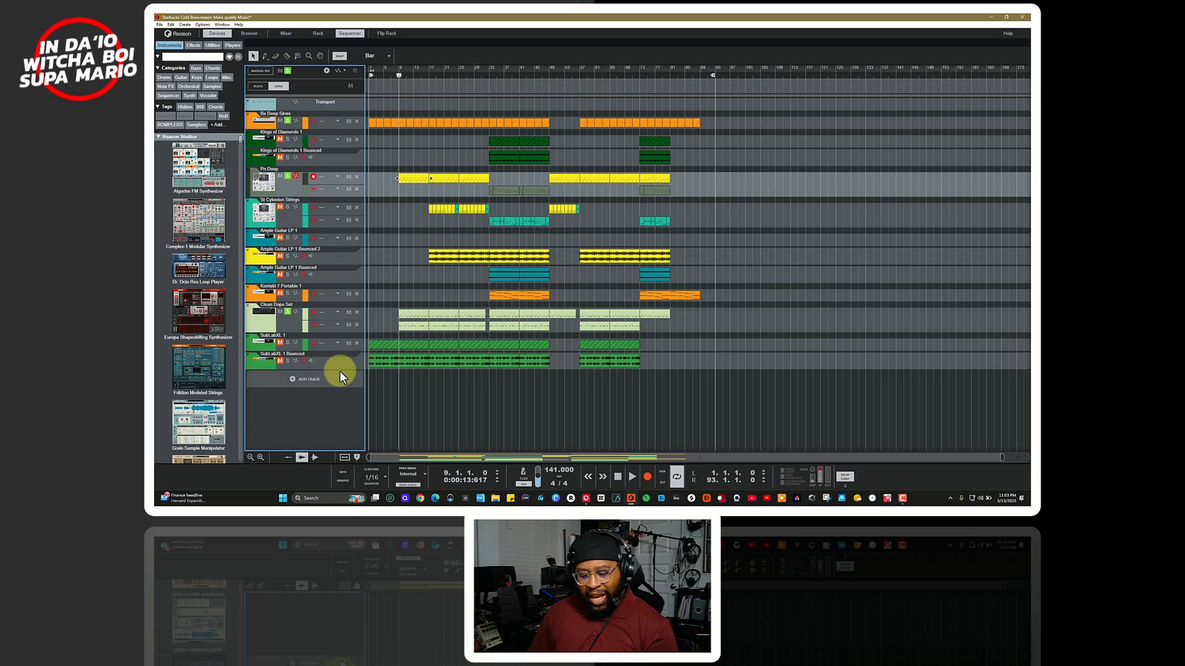
Switch to the rack, turn on the SubLabXL instrument and open its editor window.
key(F6)
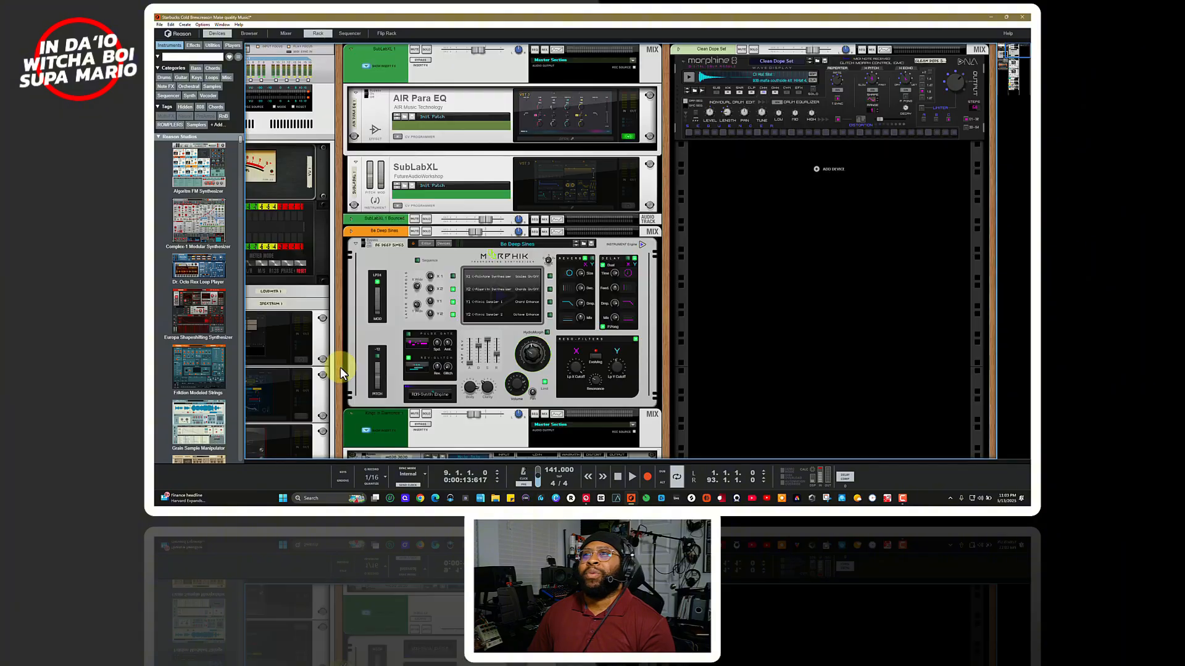
scroll(654, 342, down, 3)
scroll(654, 341, up, 3)
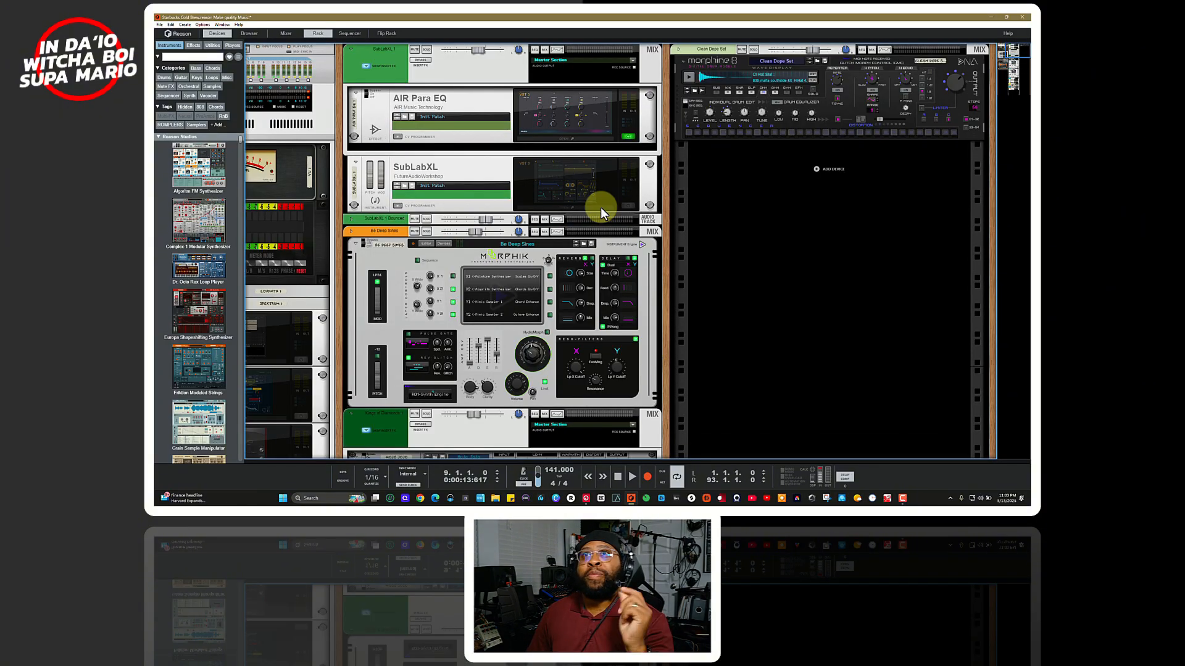
click(624, 206)
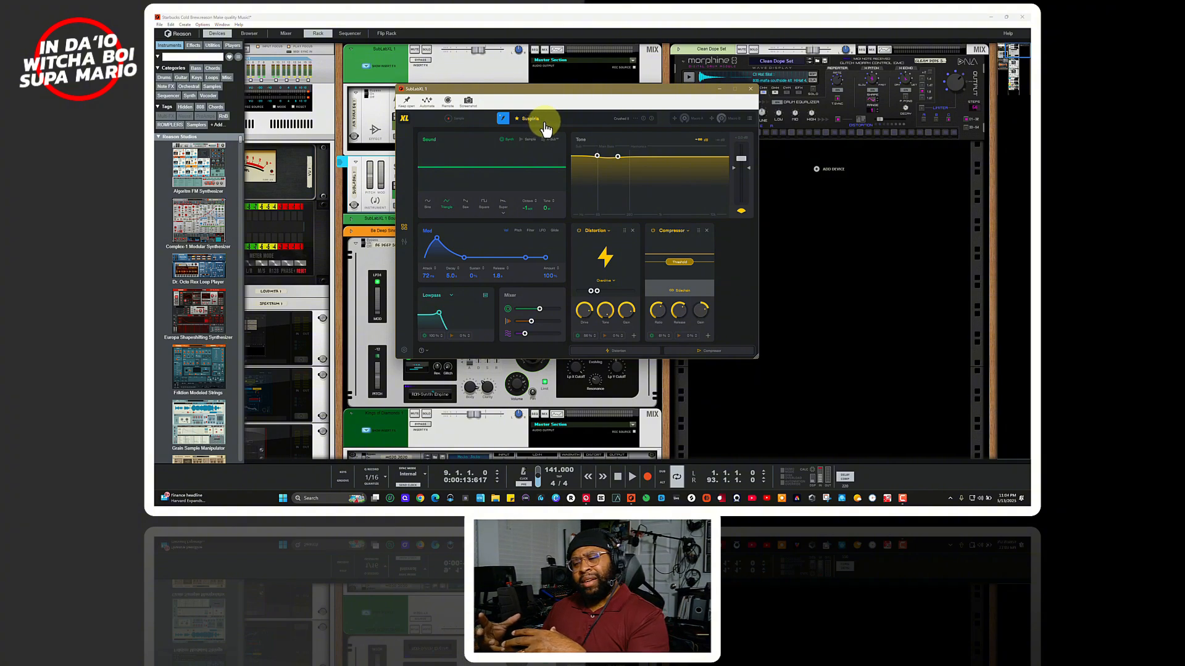
Check the loaded preset in SubLabXL's preset browser, close the editor and return to the sequencer.
click(513, 125)
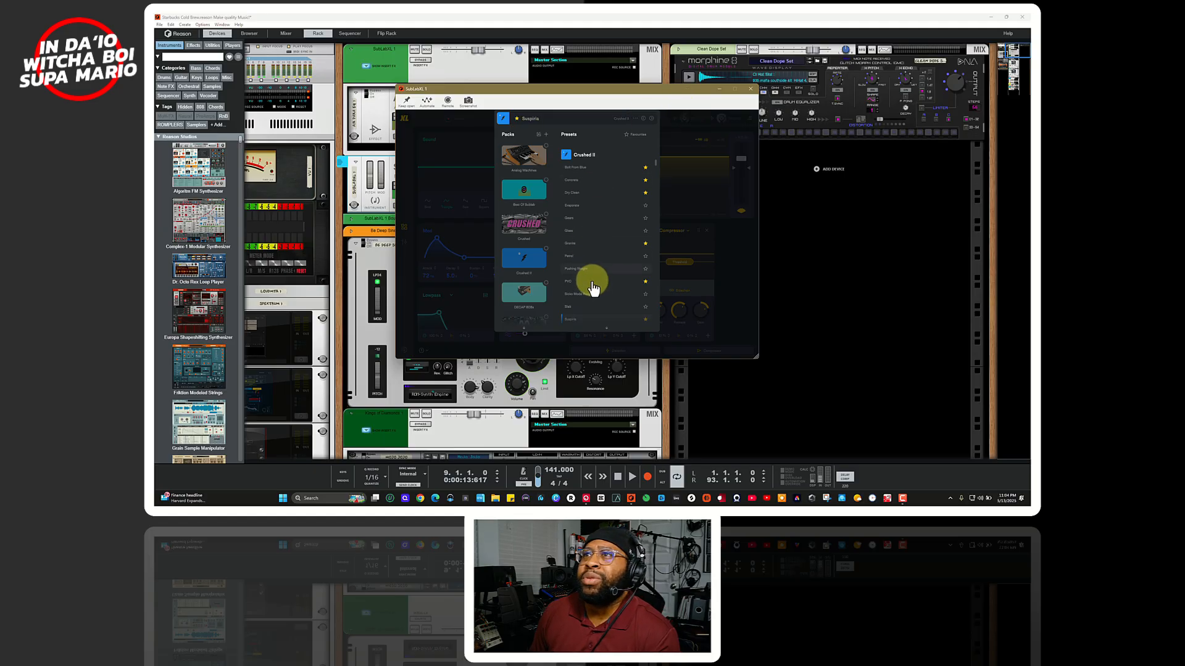
scroll(573, 268, down, 2)
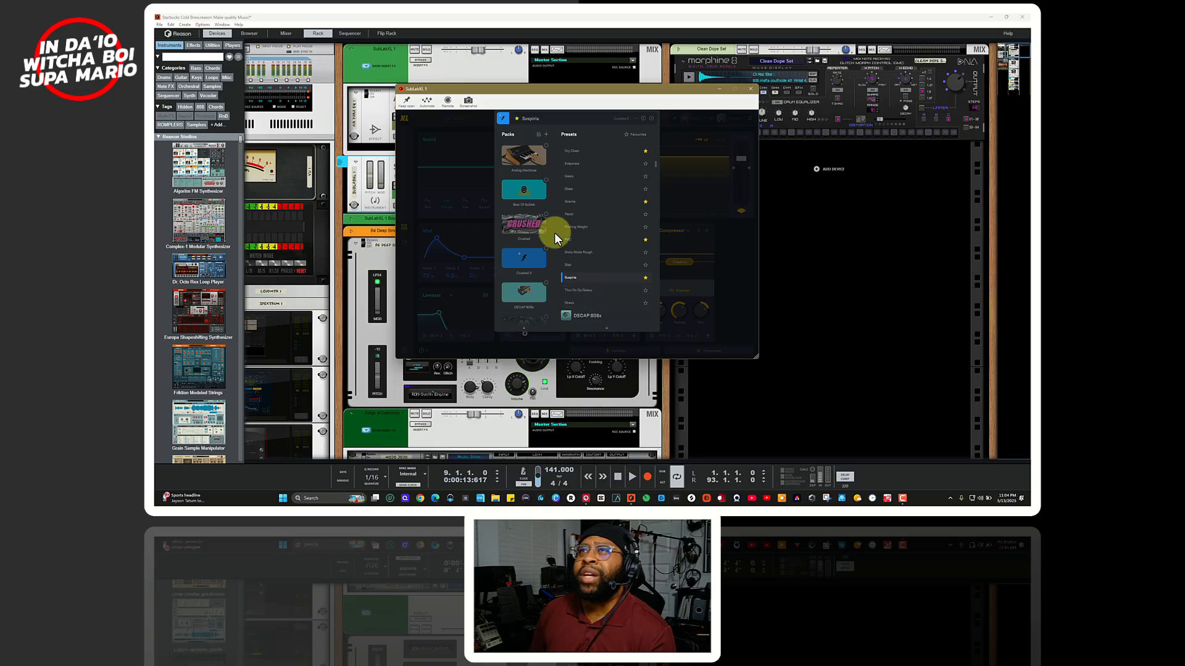
click(503, 118)
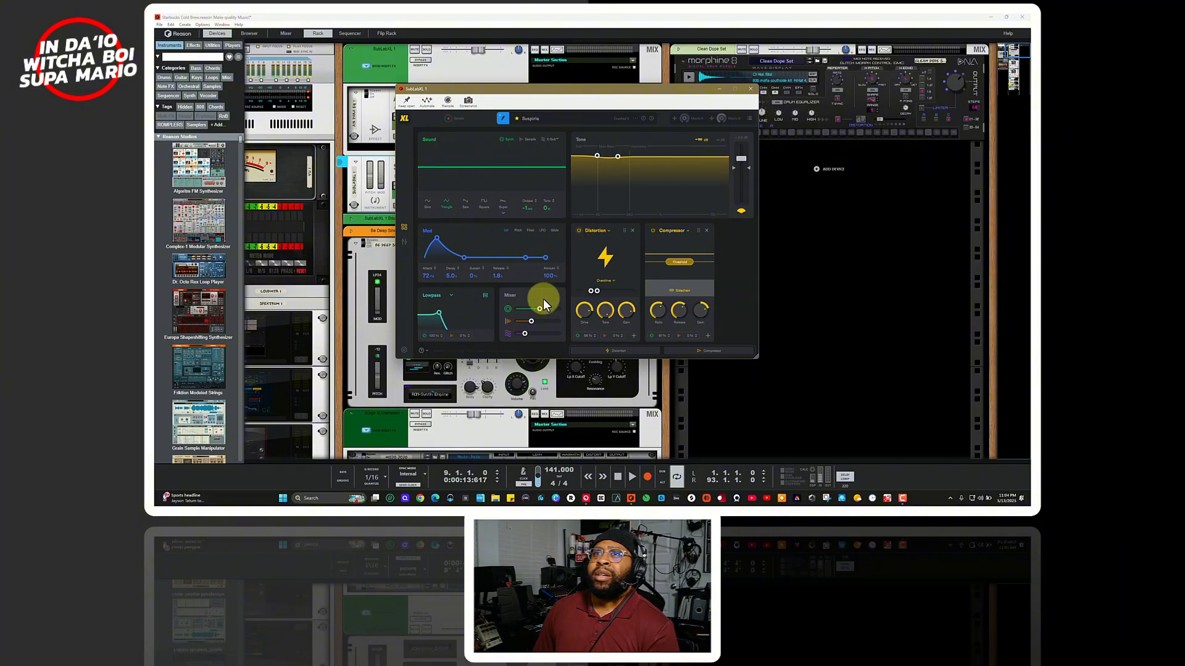
click(751, 88)
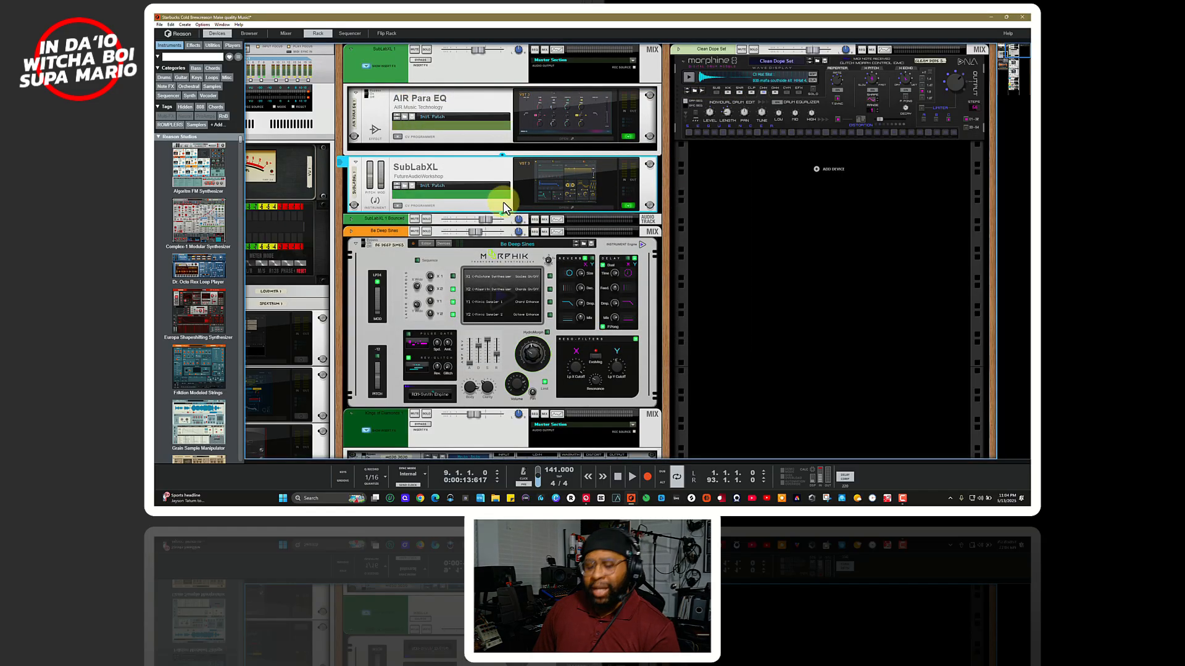
key(F7)
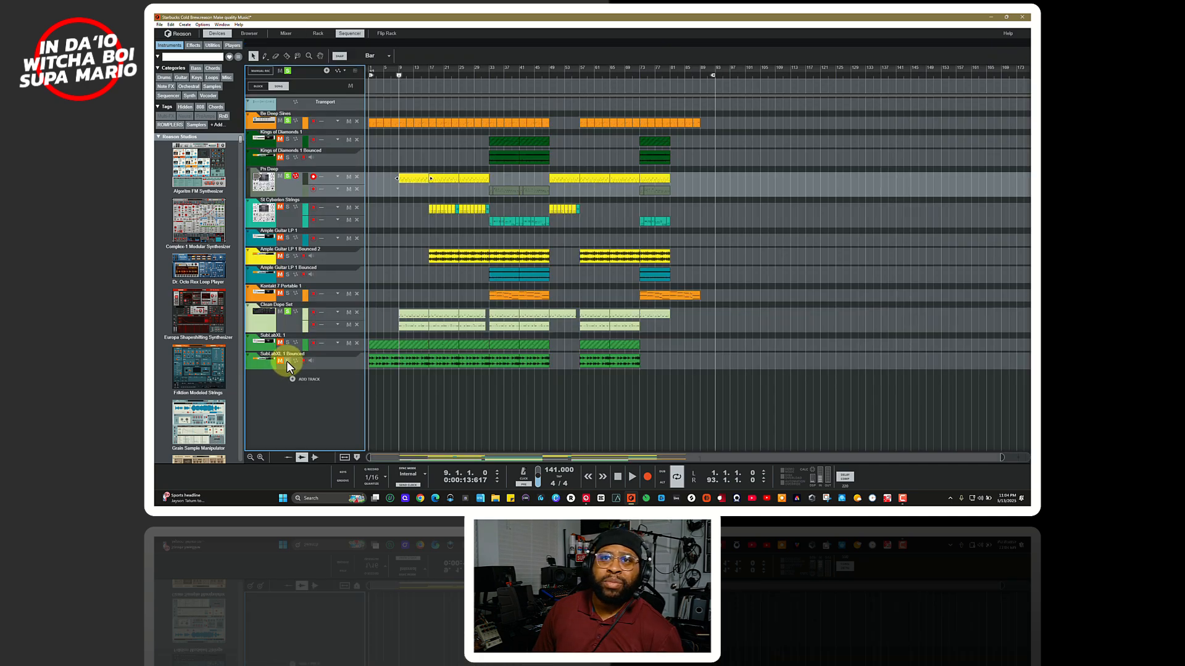
Select the bar 9 clips on SubLabXL 1 and SubLabXL 1 Bounced in turn, and switch off the SubLabXL device in the rack.
click(408, 344)
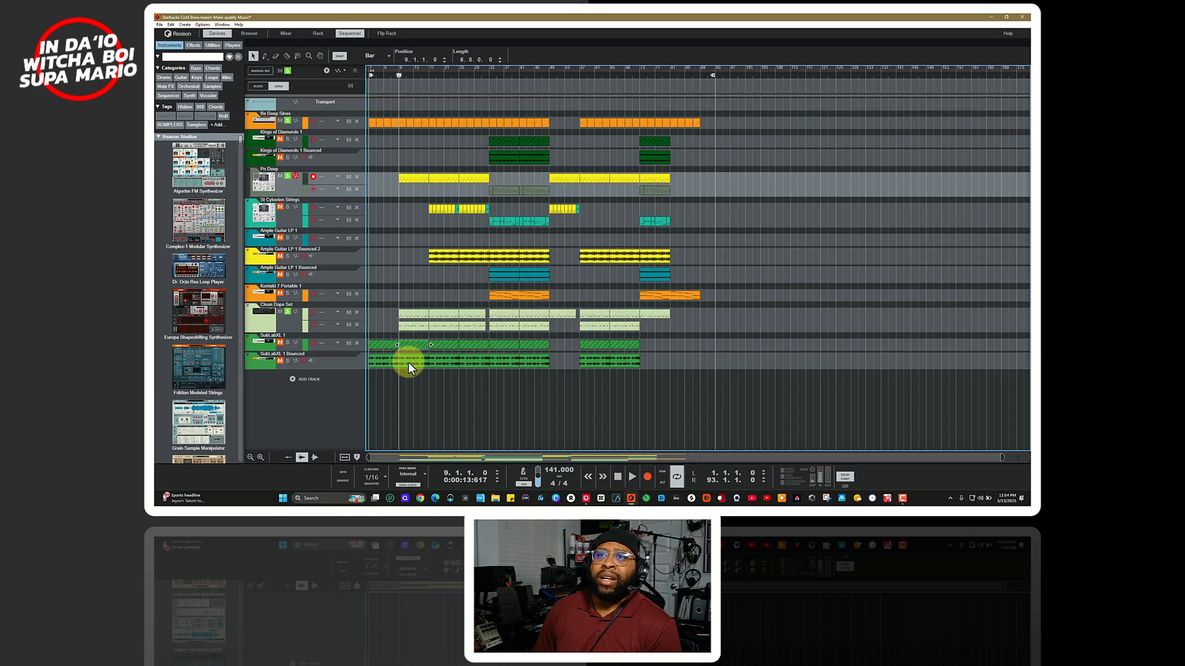
click(409, 361)
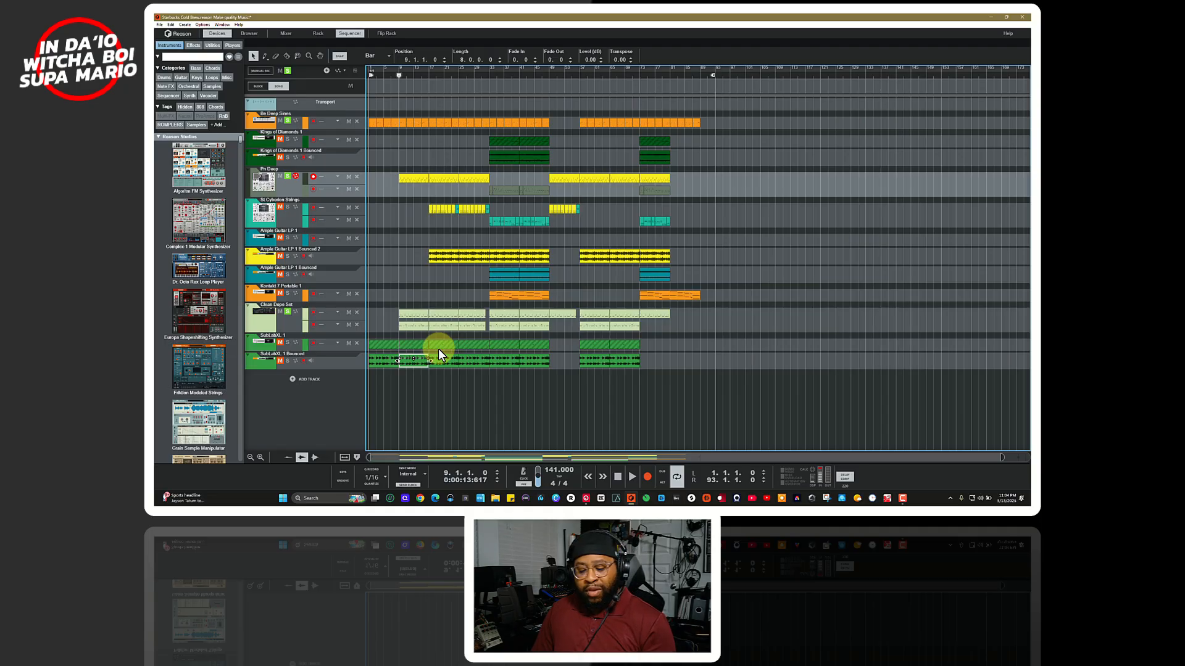
key(F6)
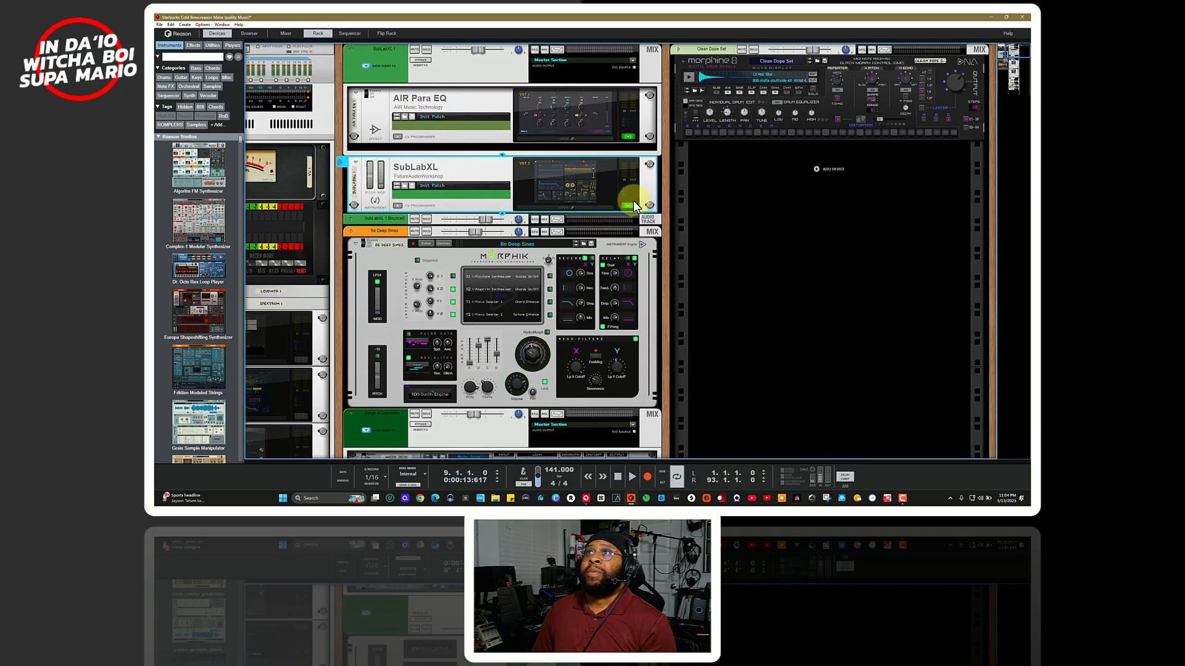
click(630, 204)
Show the sequencer below the rack, solo the SubLabXL 1 Bounced track and play it with the other soloed tracks from bar 9.
key(F7)
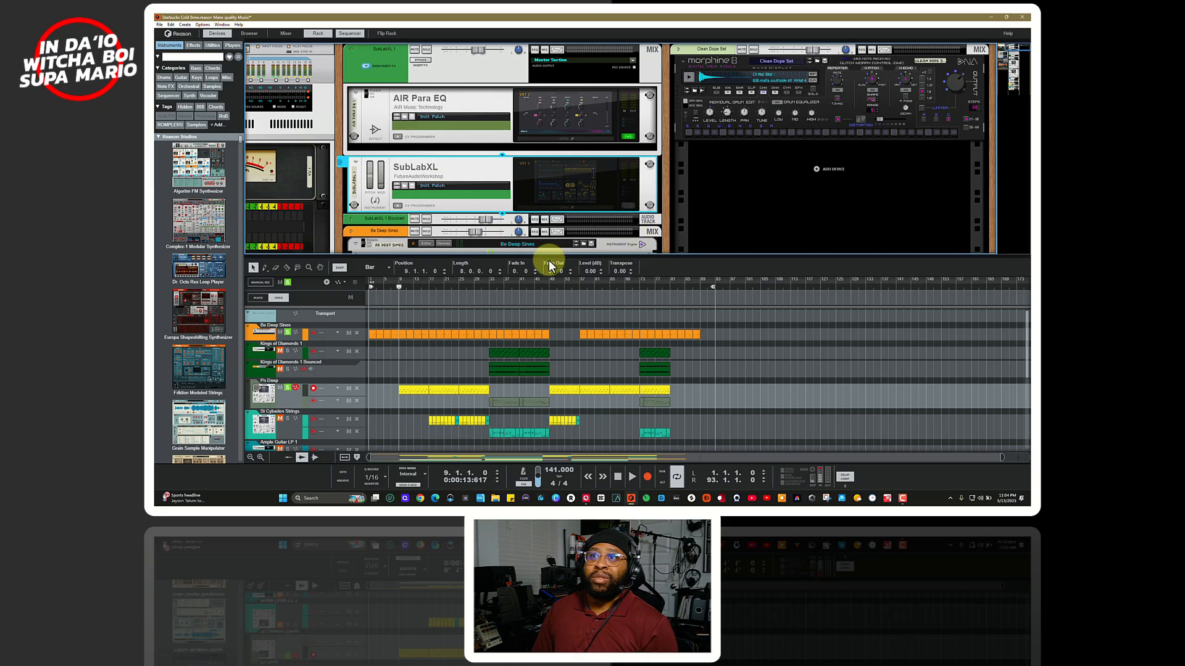
scroll(531, 296, down, 5)
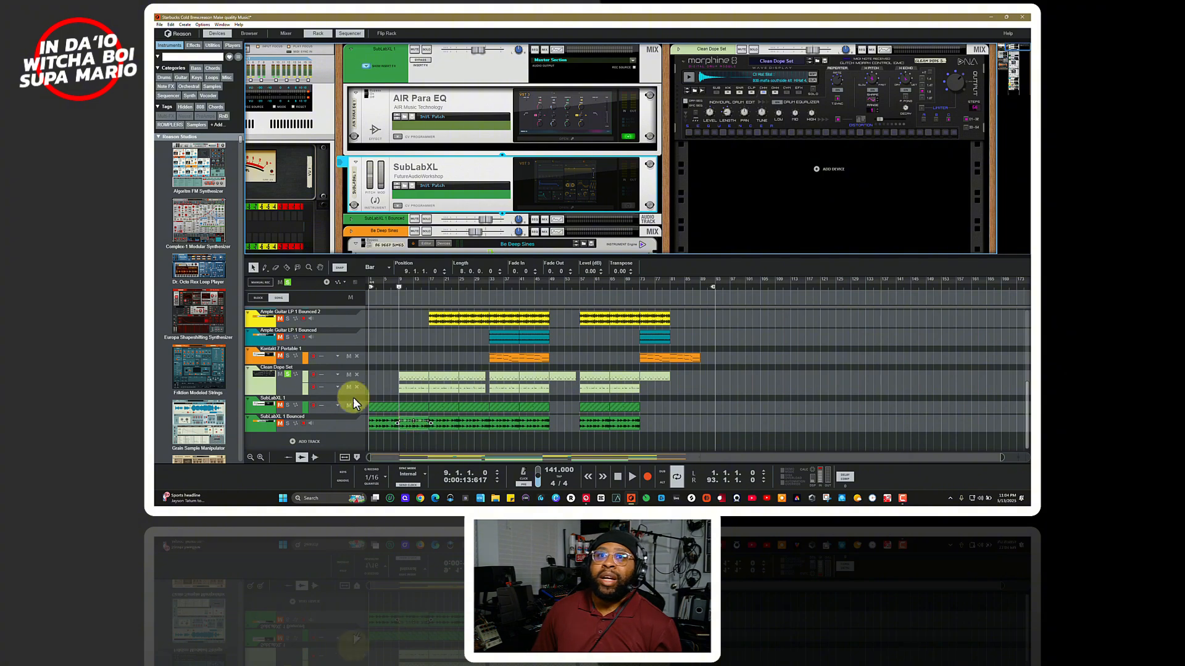
click(285, 416)
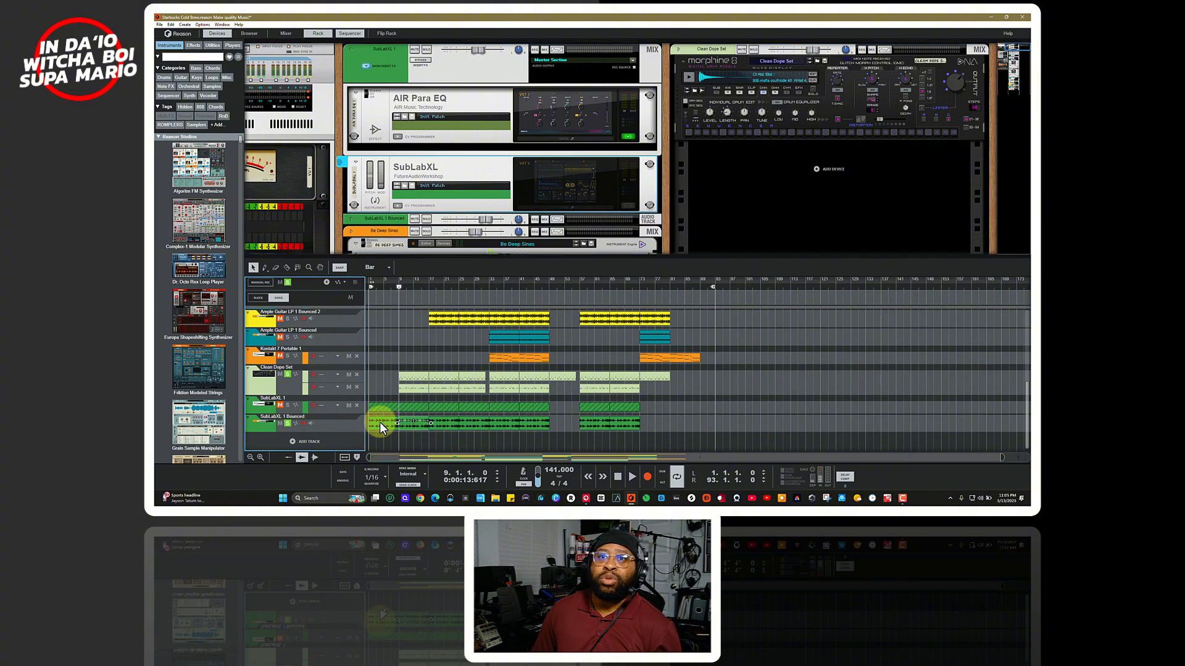
scroll(379, 422, up, 5)
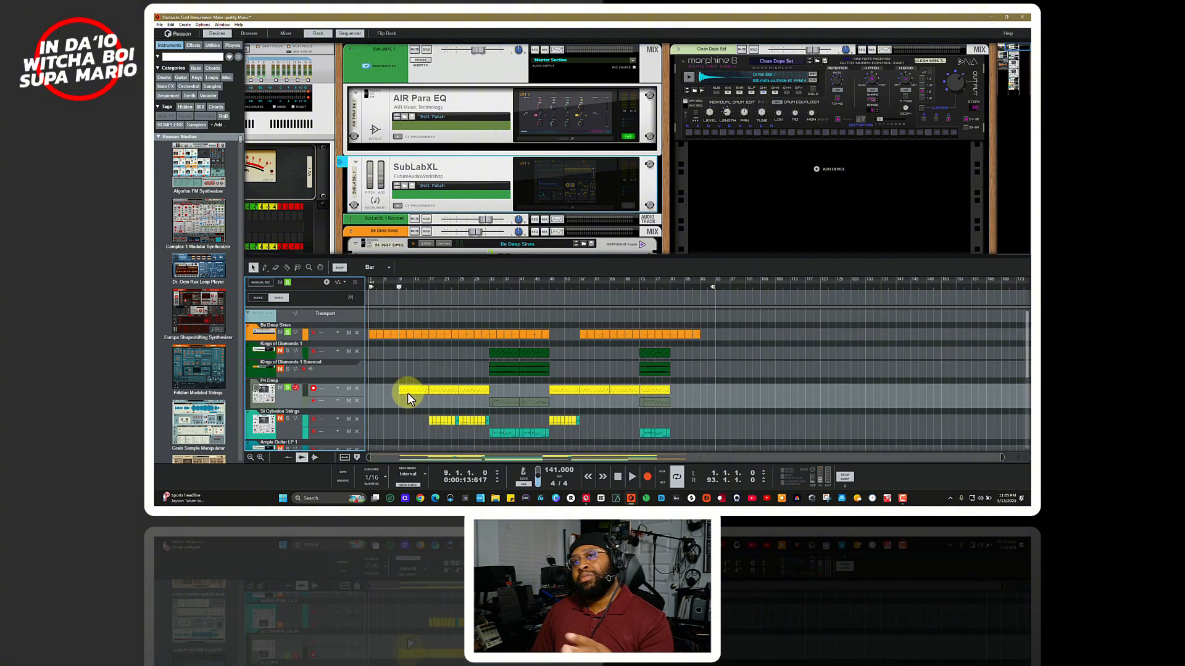
key(space)
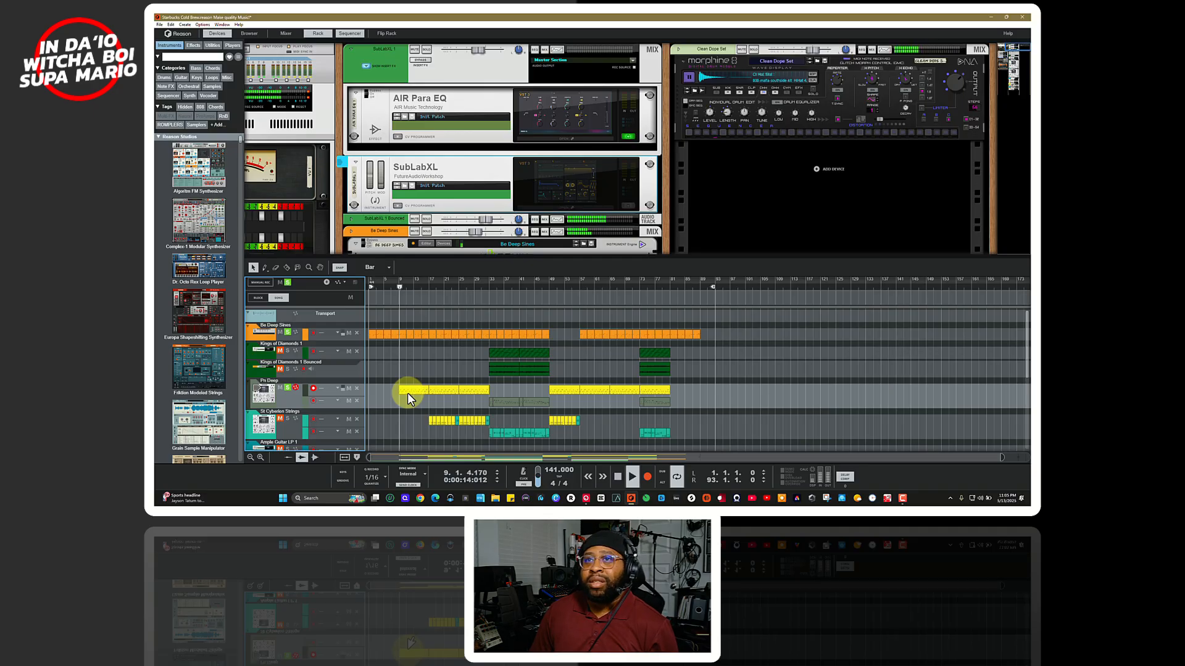
scroll(407, 392, down, 5)
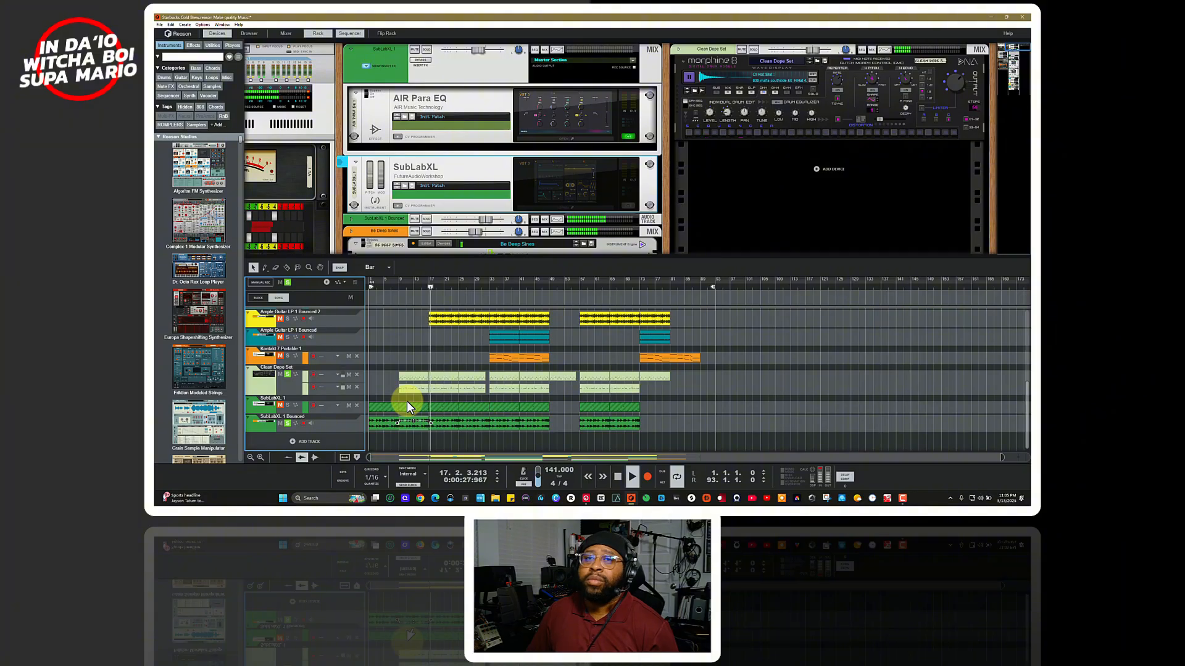
key(space)
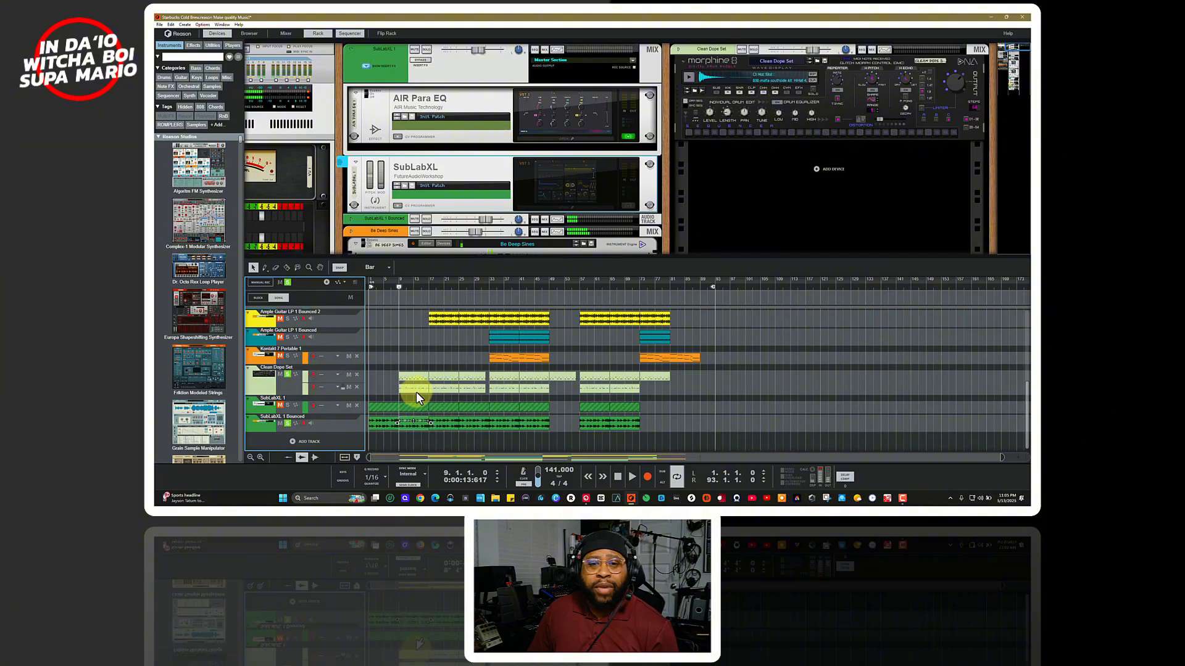
Unsolo Be Deep Sines and Pn Deep, and play only Clean Dope Set and SubLabXL 1 Bounced from bar 9.
scroll(423, 395, up, 5)
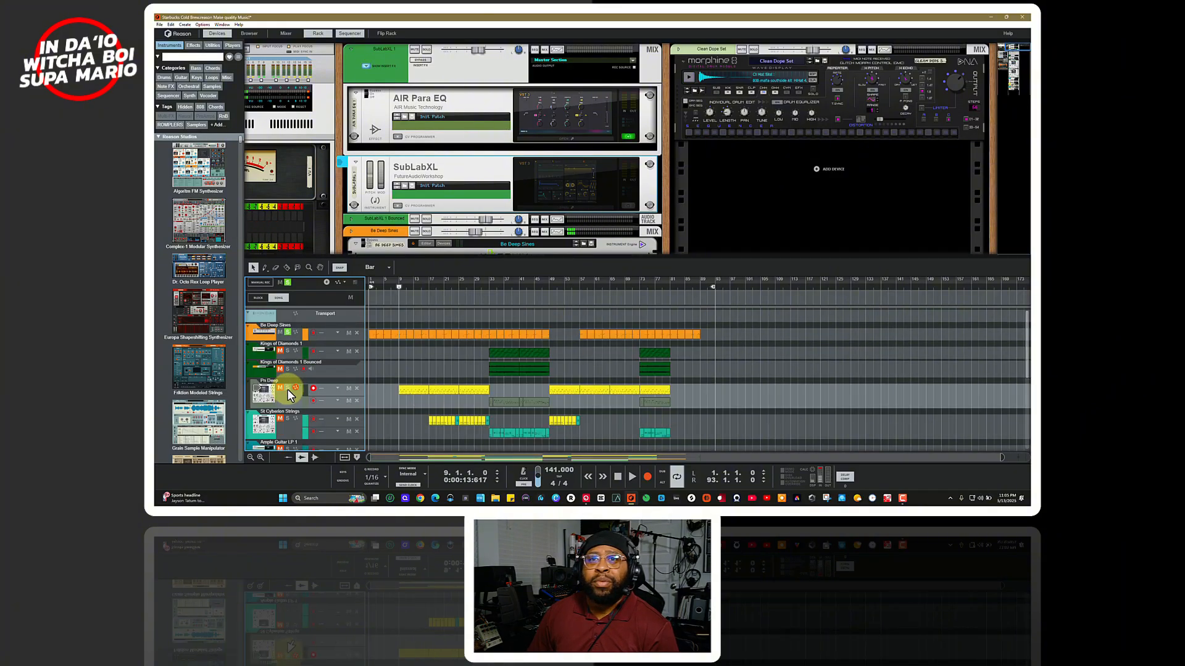
scroll(348, 377, down, 5)
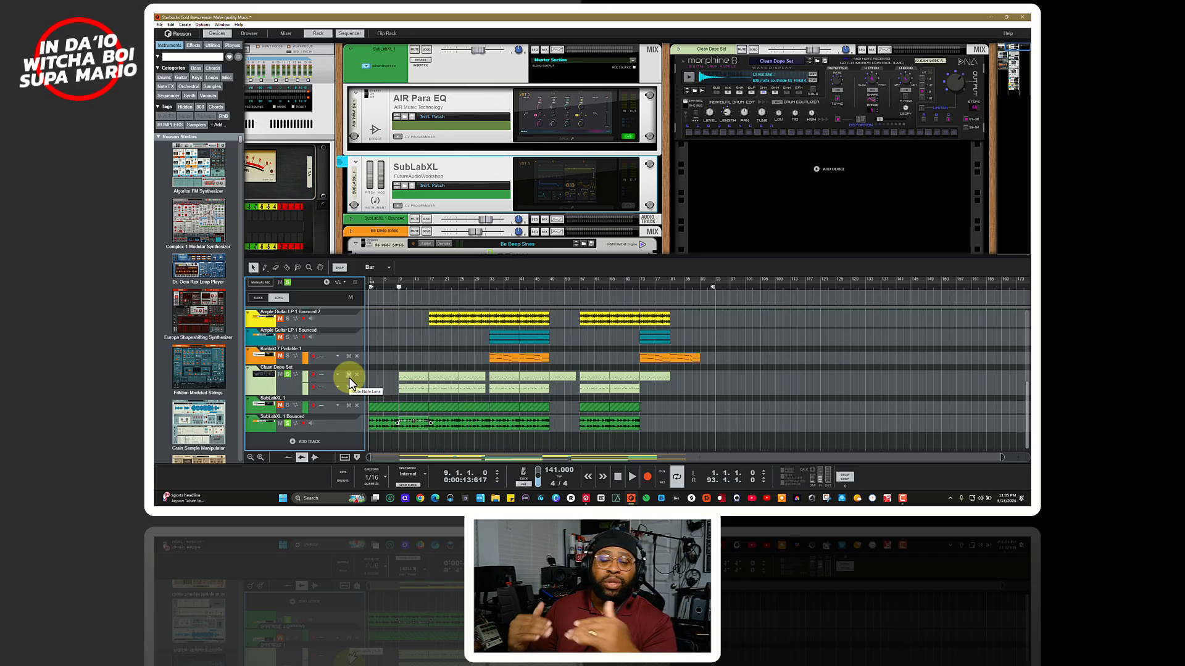
key(space)
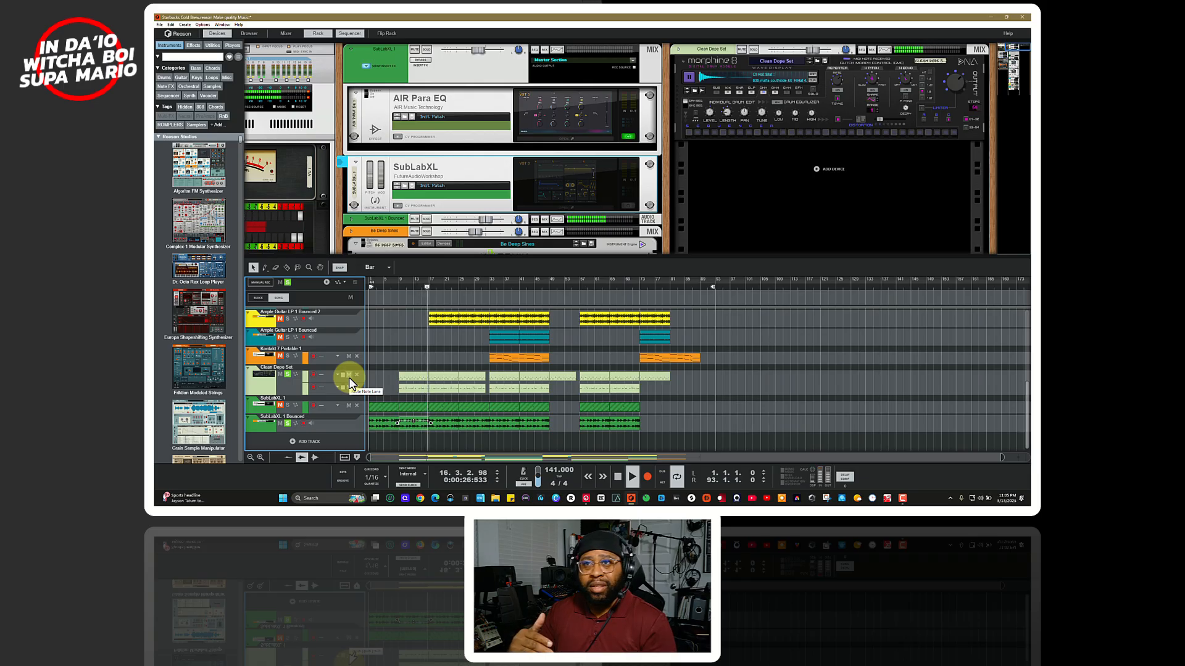
key(space)
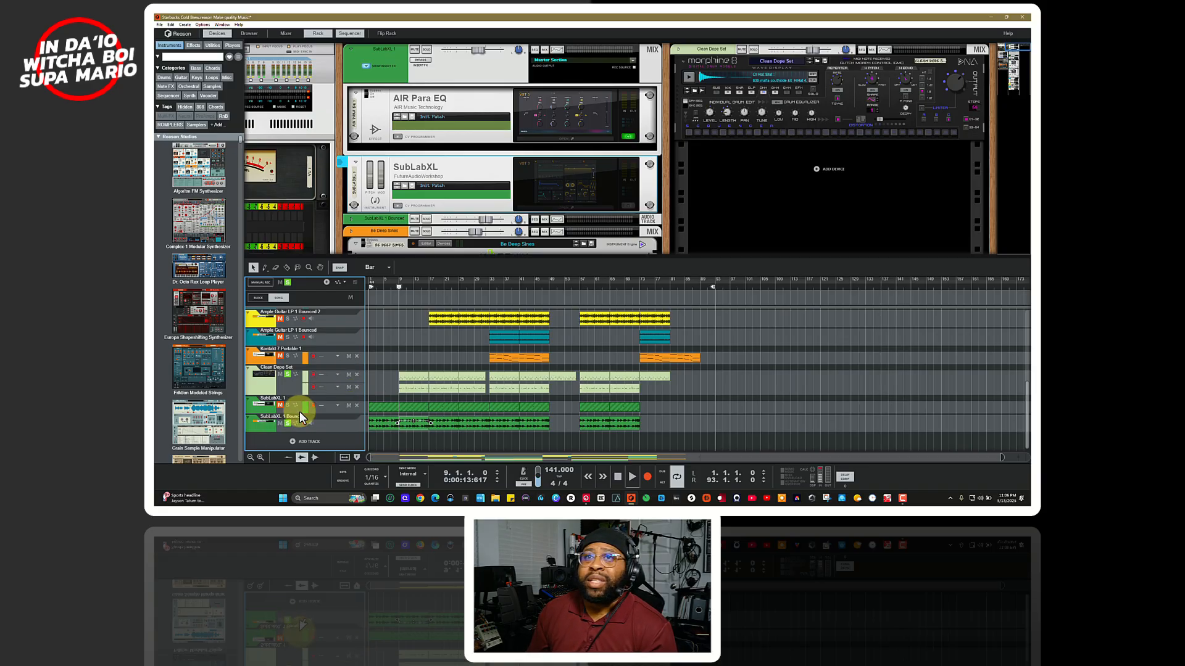
Show the St Cyberion Strings track's Glacius instrument in the rack and place the playhead at bar 17.
scroll(325, 386, up, 5)
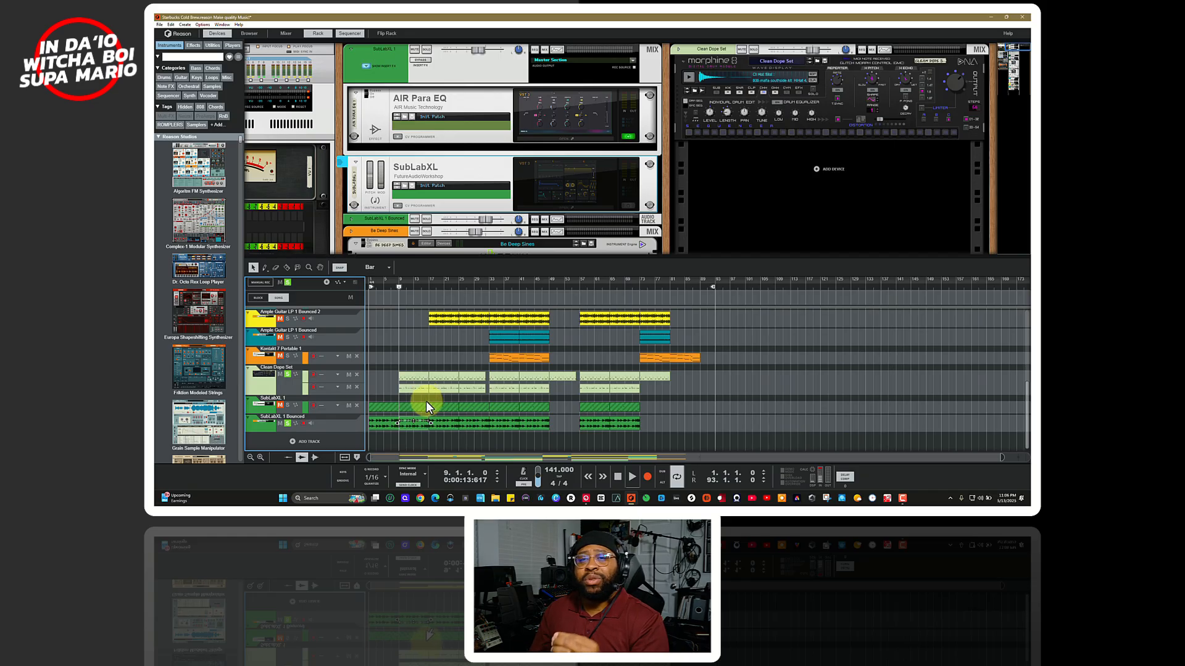
scroll(428, 404, up, 3)
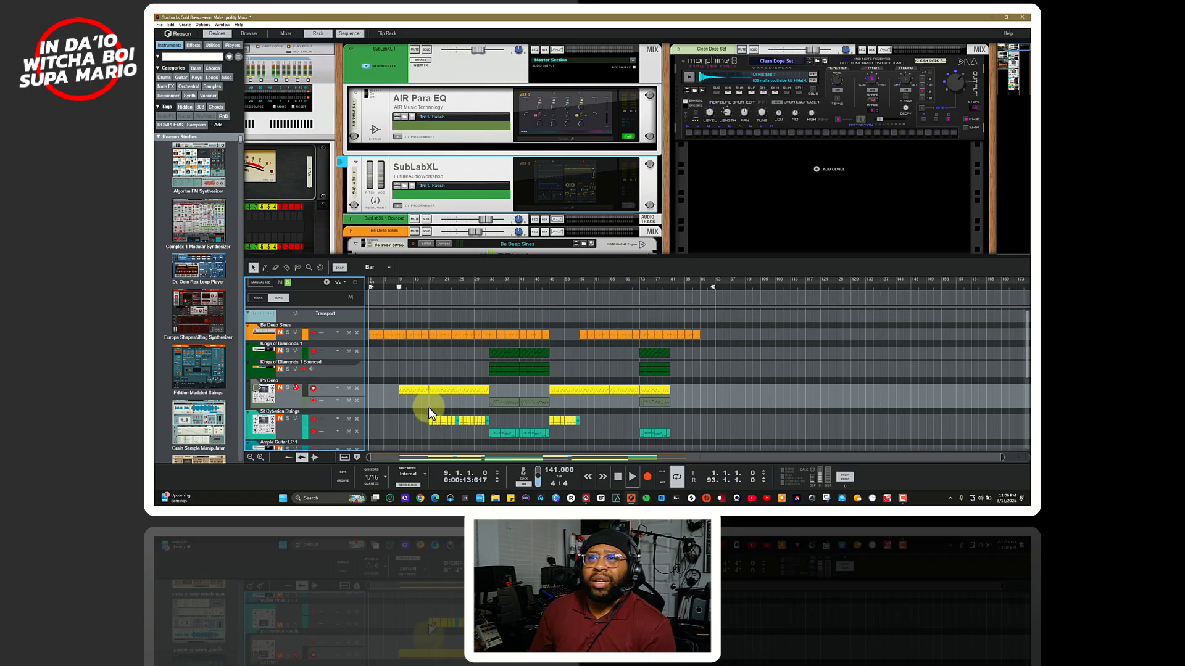
scroll(428, 407, down, 3)
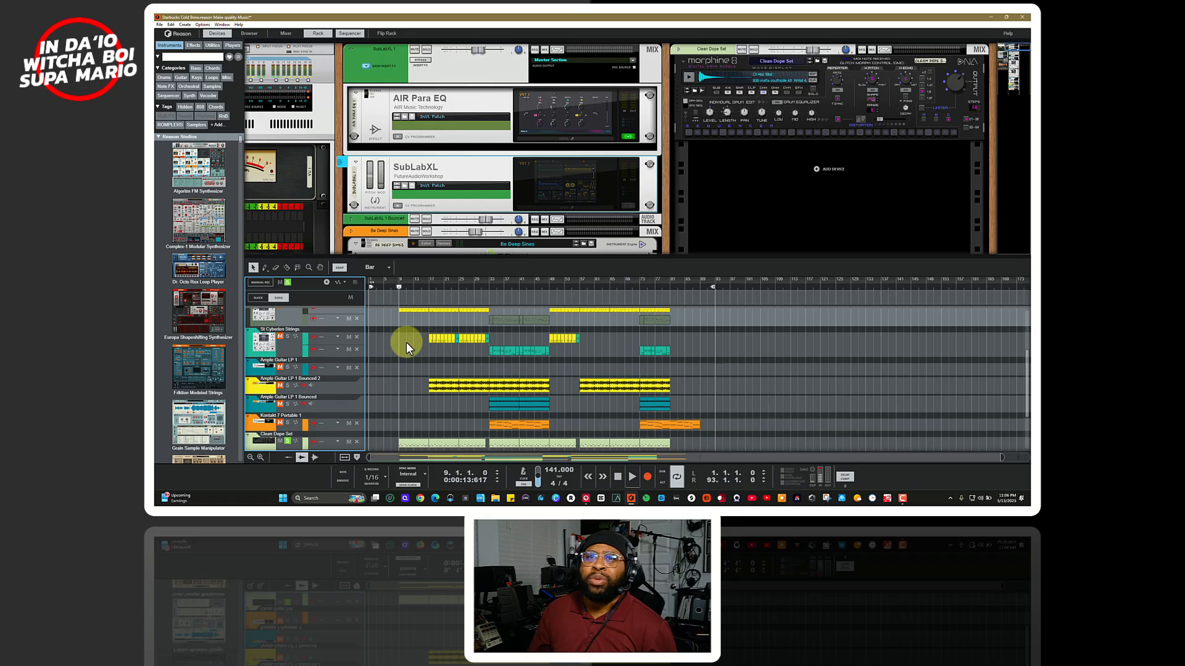
click(303, 344)
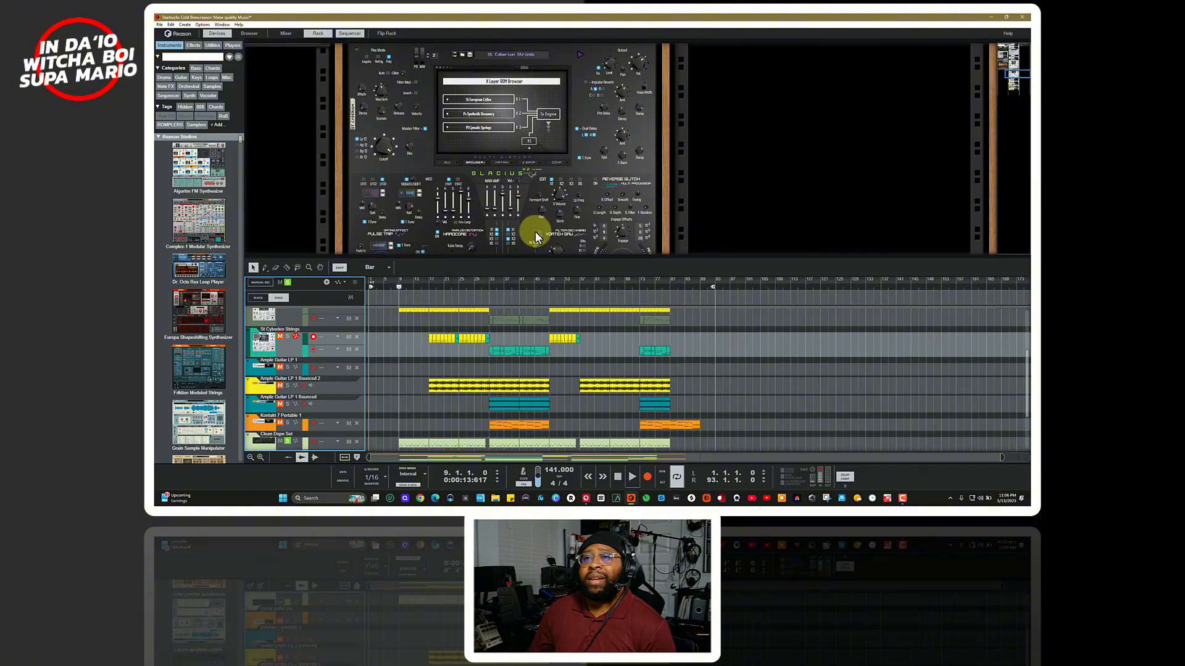
click(430, 285)
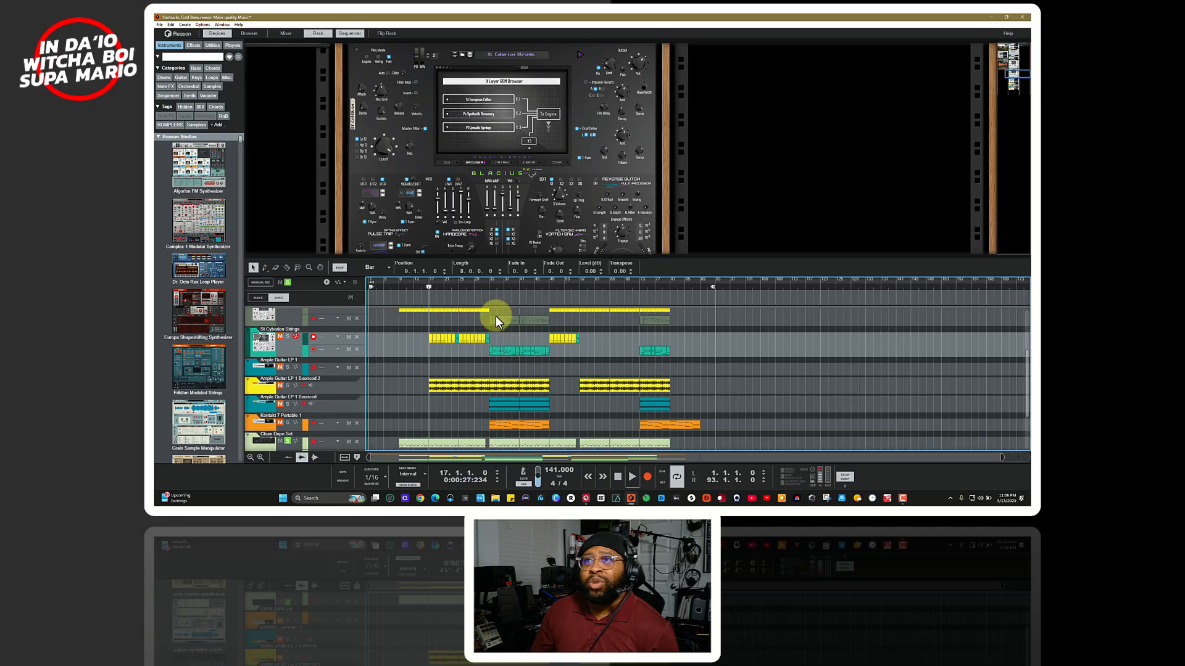
Solo St Cyberion Strings instead of Ample Guitar LP 1 and play the arrangement from bar 33.
click(282, 367)
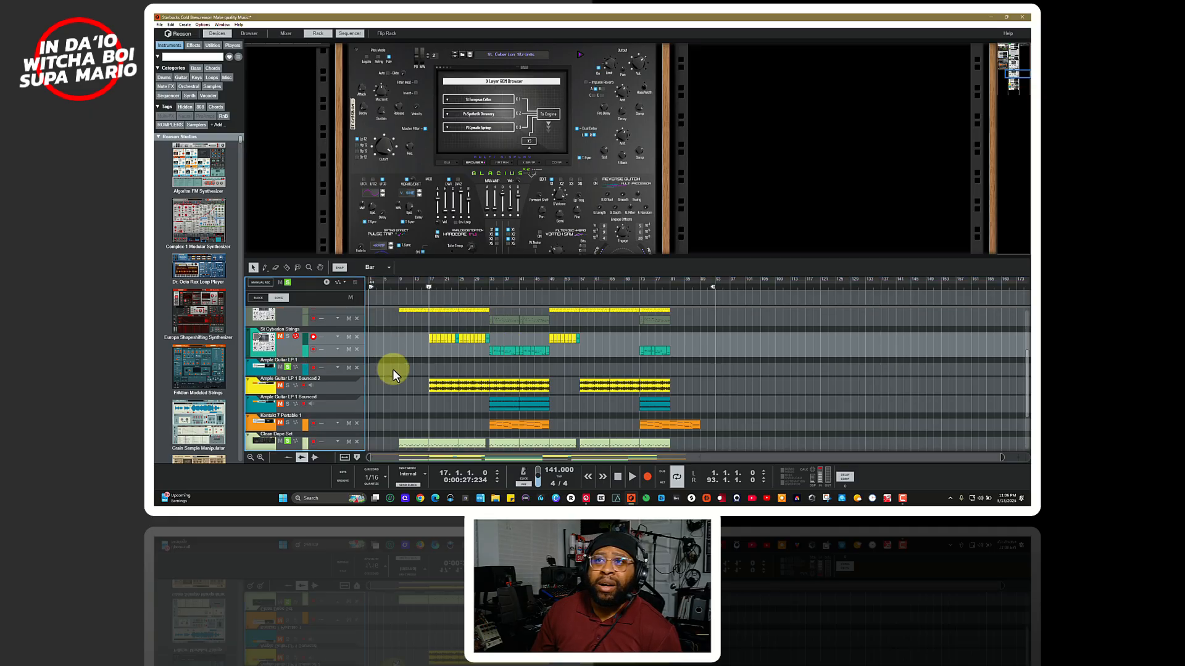
click(489, 284)
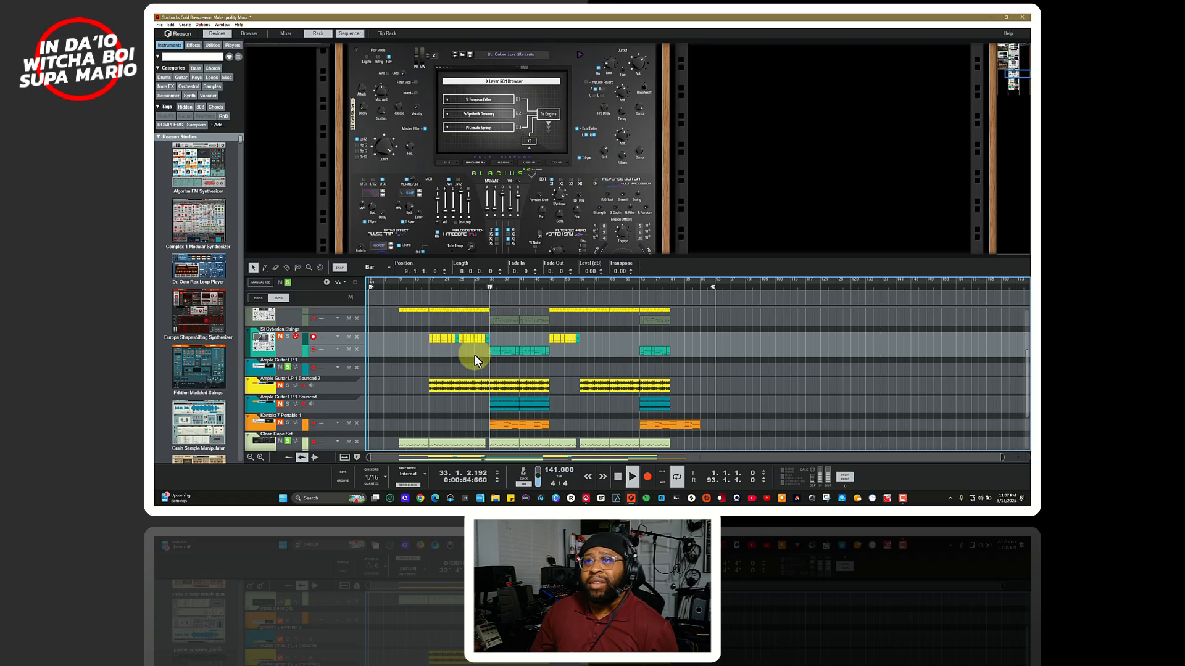
click(289, 335)
click(287, 368)
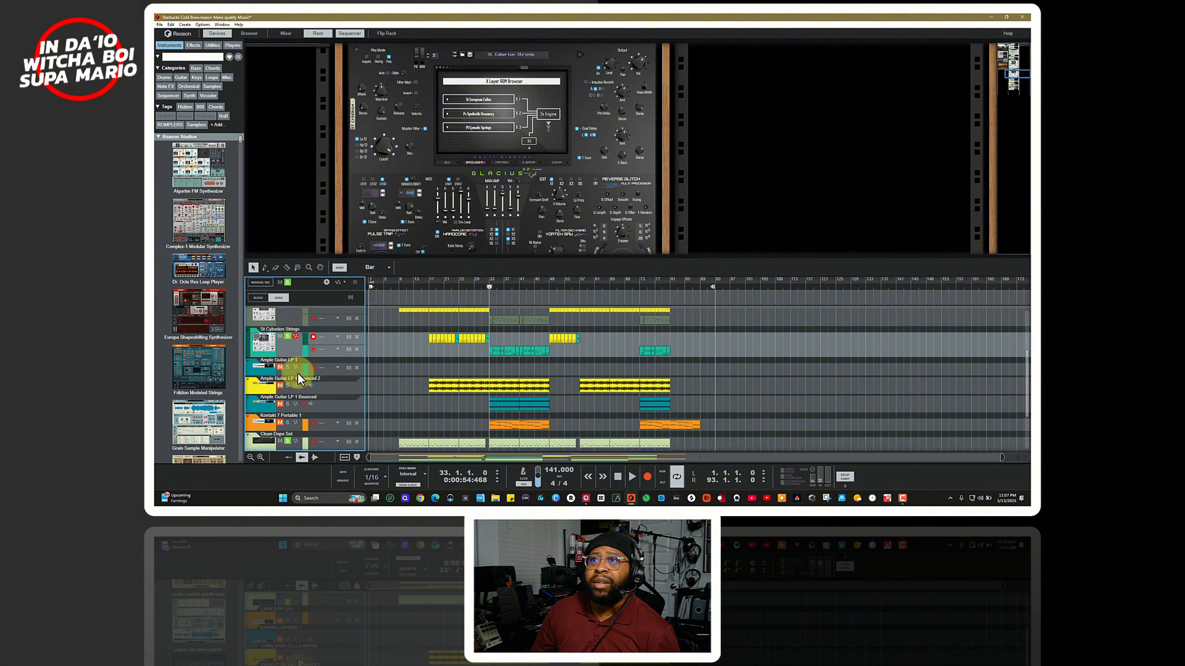
key(space)
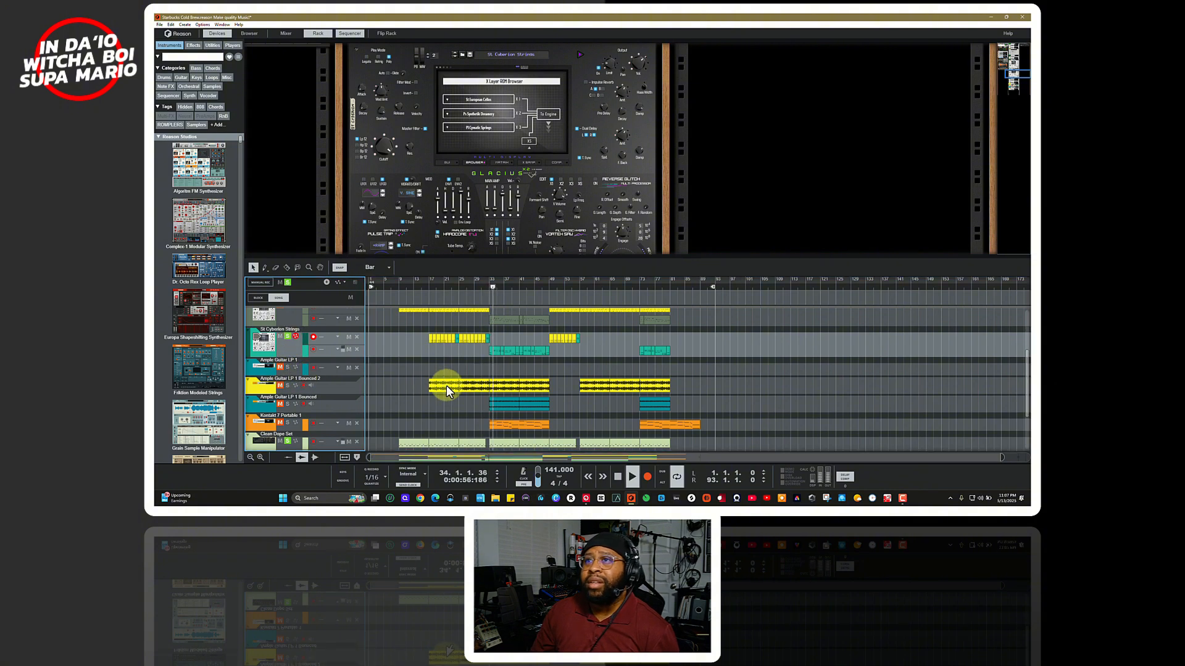
scroll(505, 384, down, 3)
scroll(505, 384, up, 6)
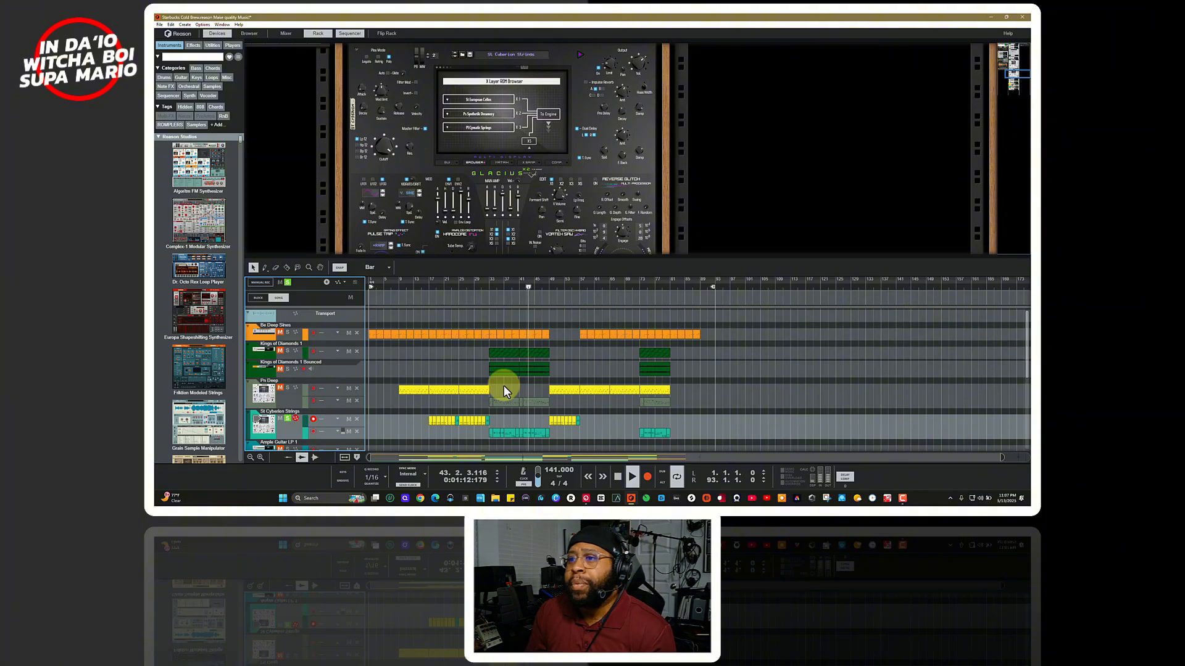
Stop playback, place the playhead at bar 17 and select the one-bar St Cyberion Strings clip at bar 20.
key(space)
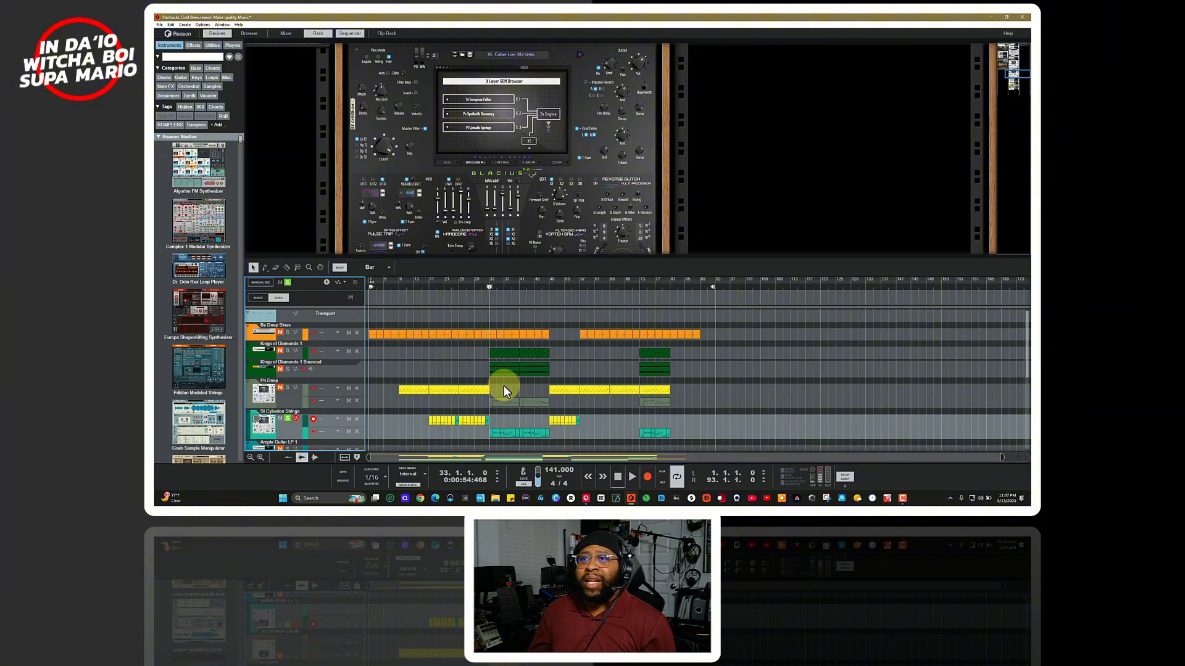
click(428, 286)
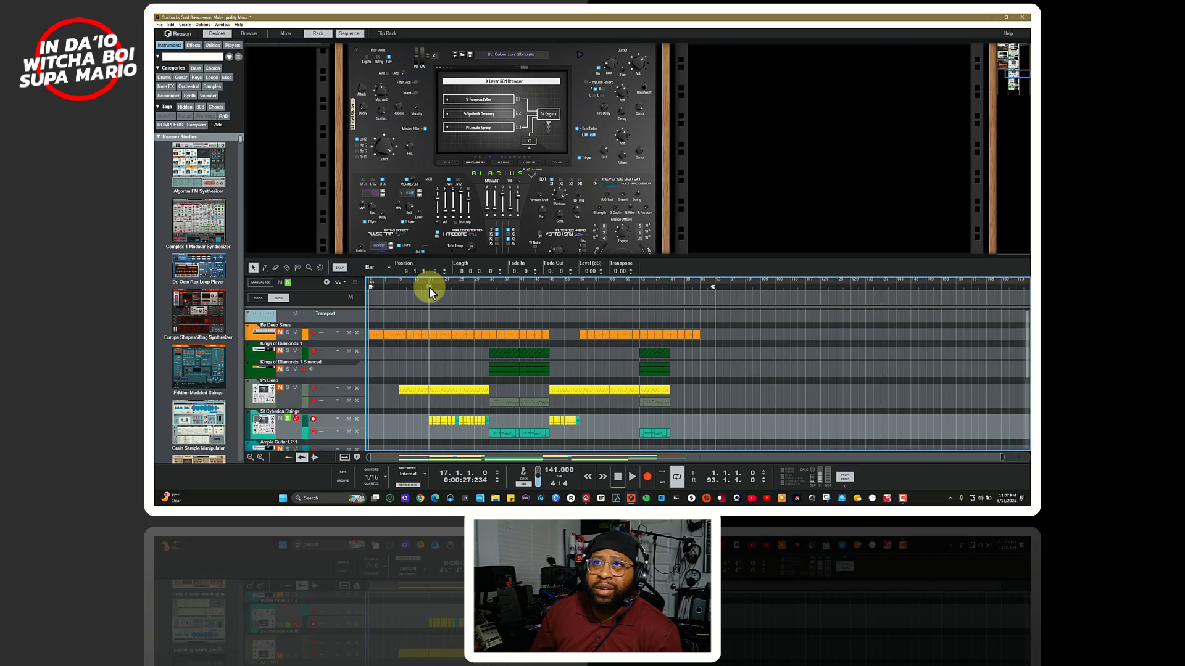
click(431, 423)
drag(435, 423, 442, 424)
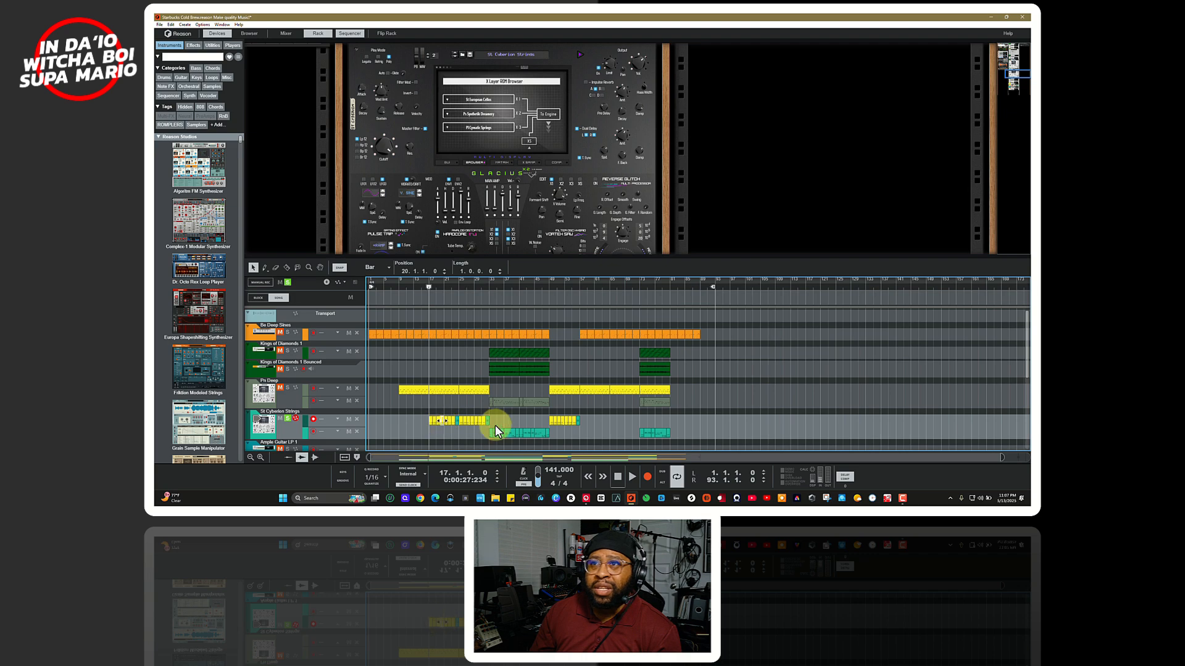
Select the first St Cyberion Strings clip at bar 33 and briefly play the part from there several times.
click(490, 287)
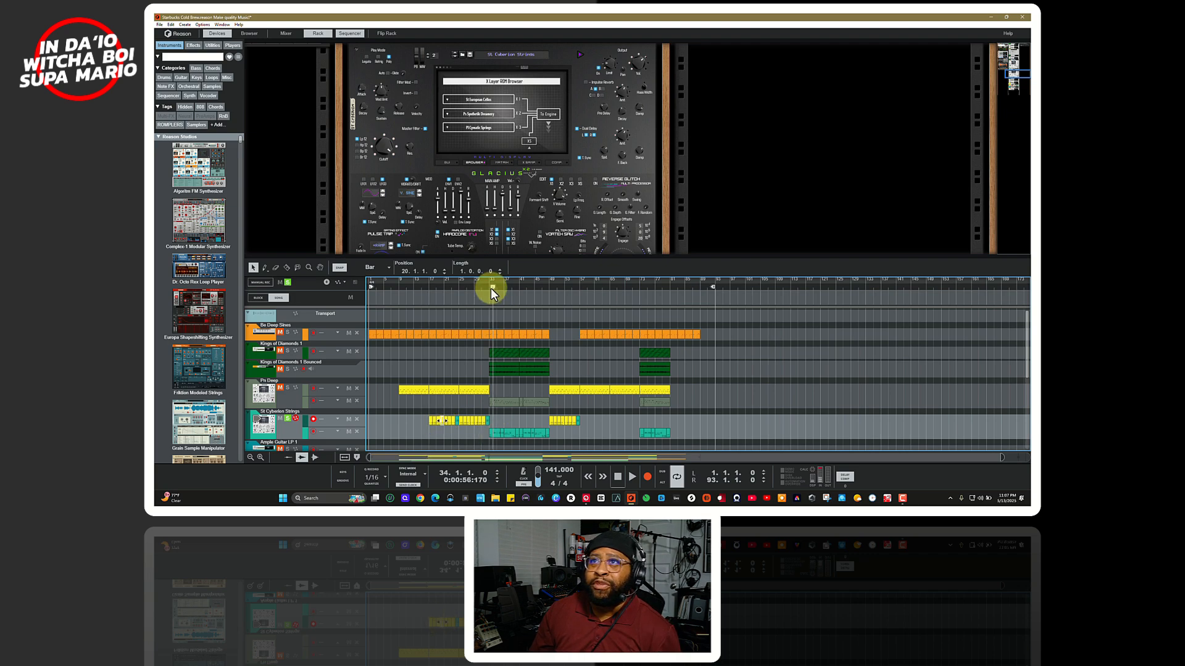
click(491, 436)
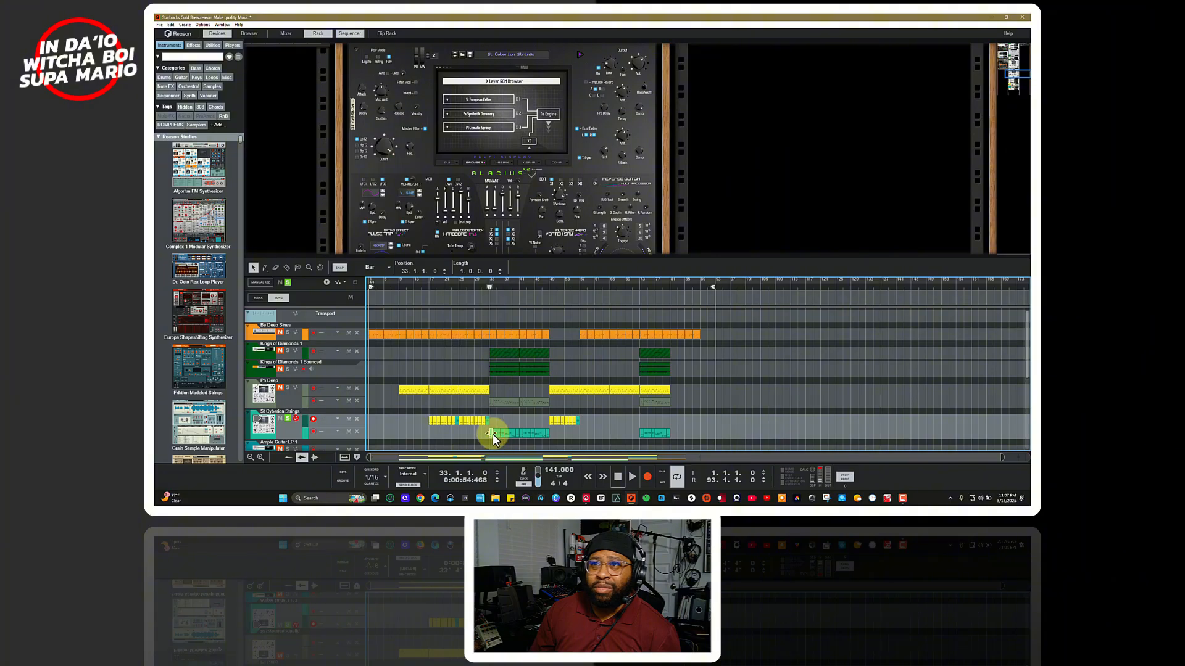
drag(490, 278, 503, 430)
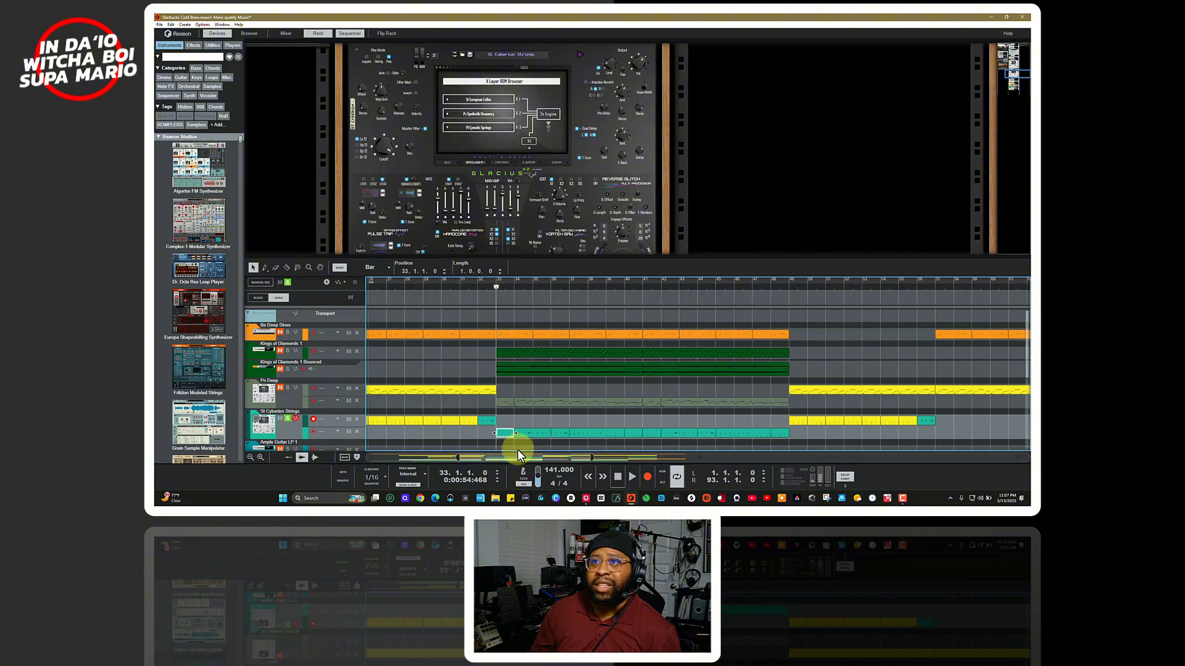
key(space)
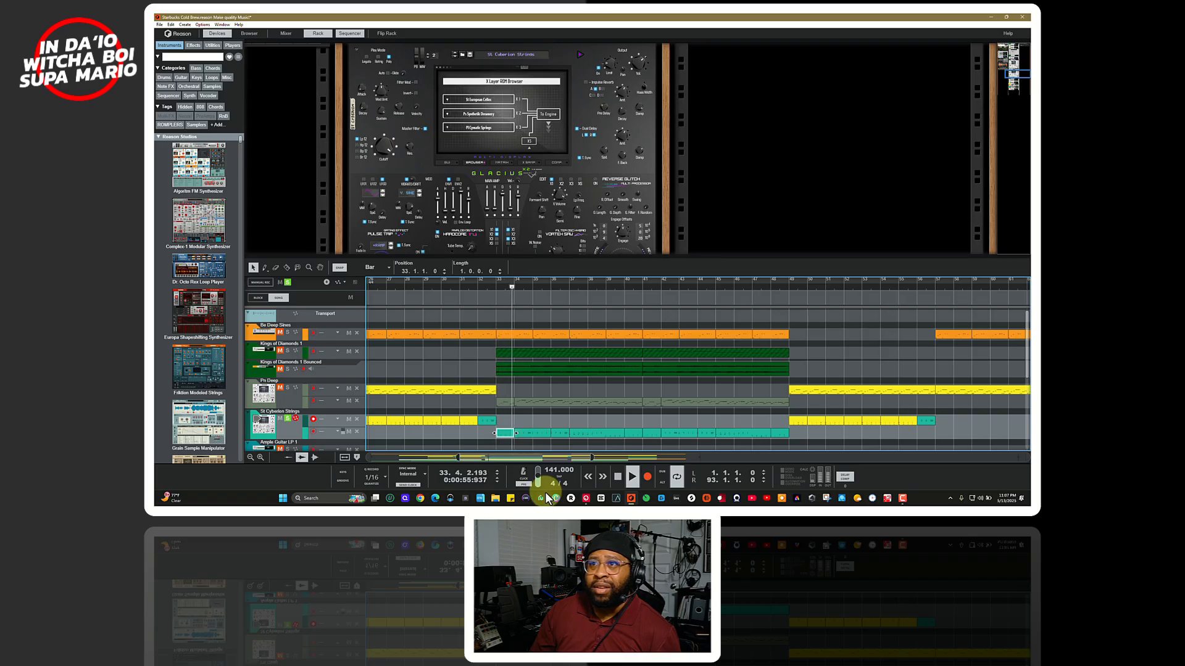
key(space)
key(space)
key(space)
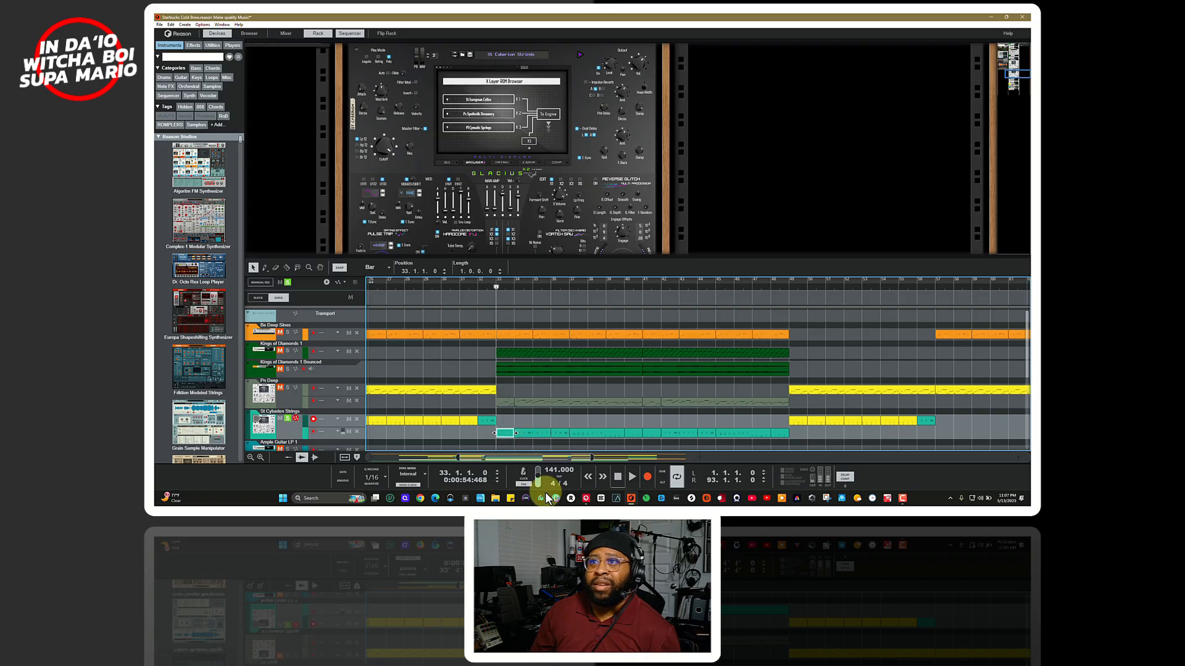
key(space)
key(space)
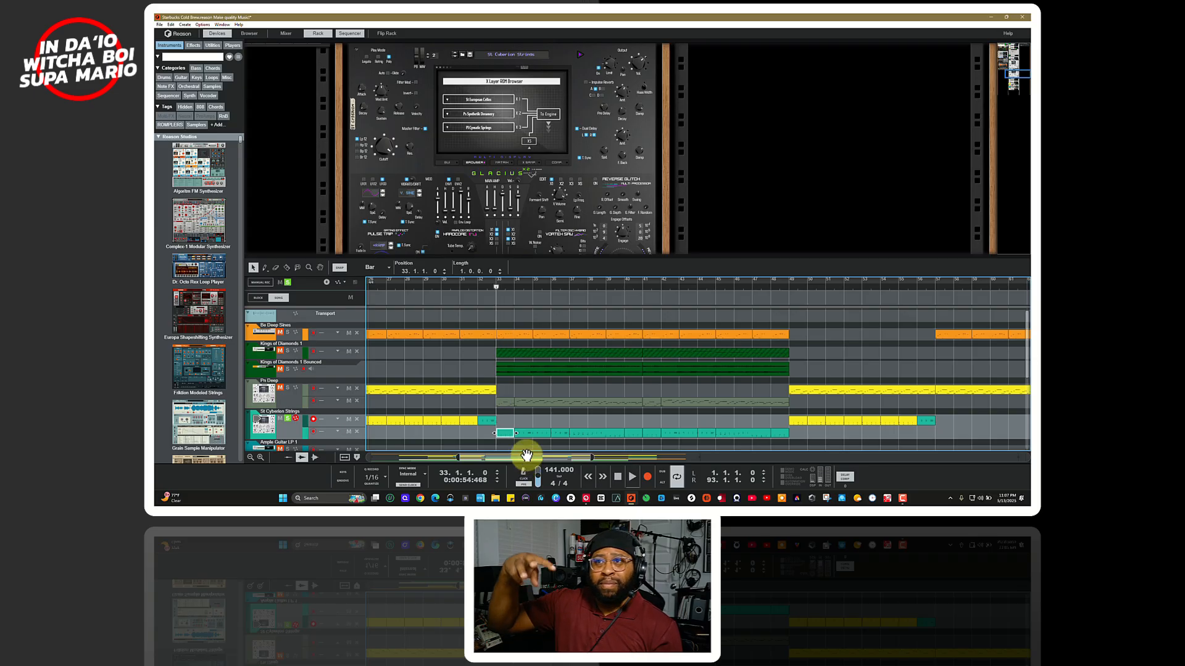
Play the St Cyberion Strings part from bar 17 and select its one-bar clip at bar 24.
drag(498, 454, 454, 460)
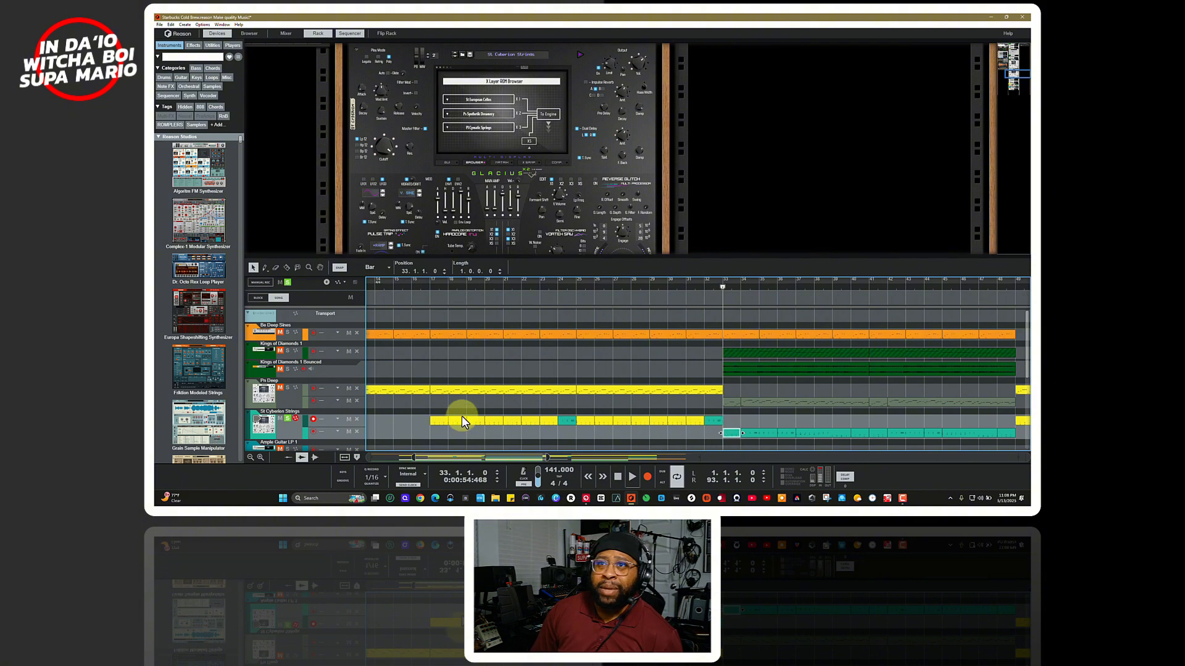
click(430, 287)
key(space)
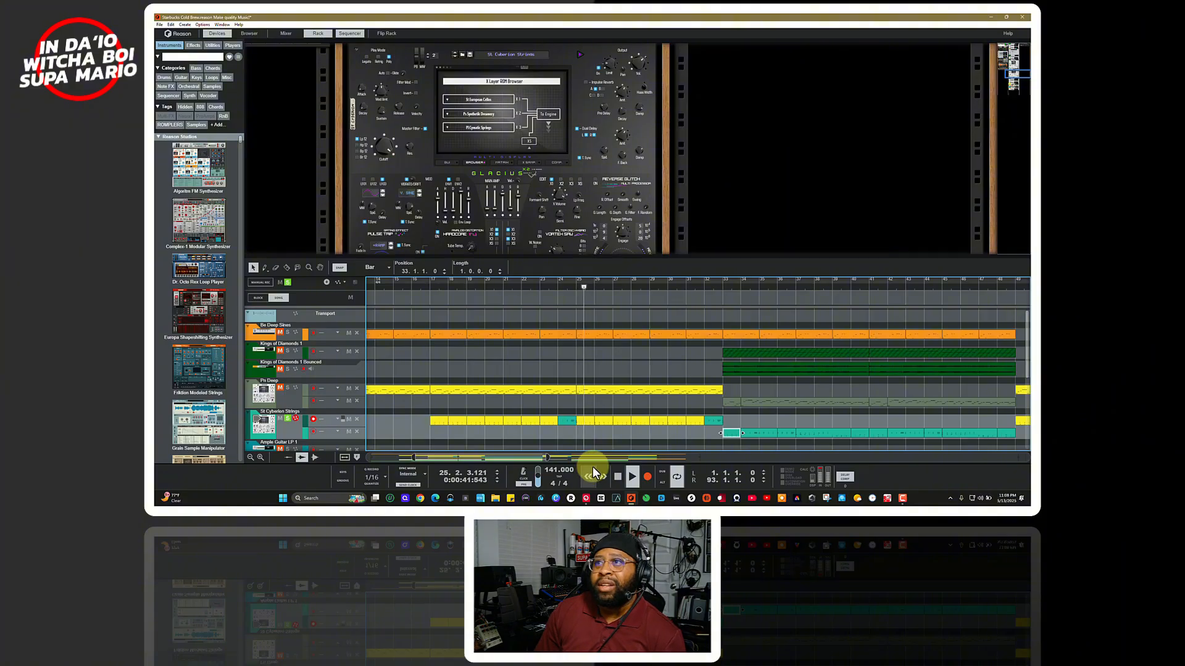
key(space)
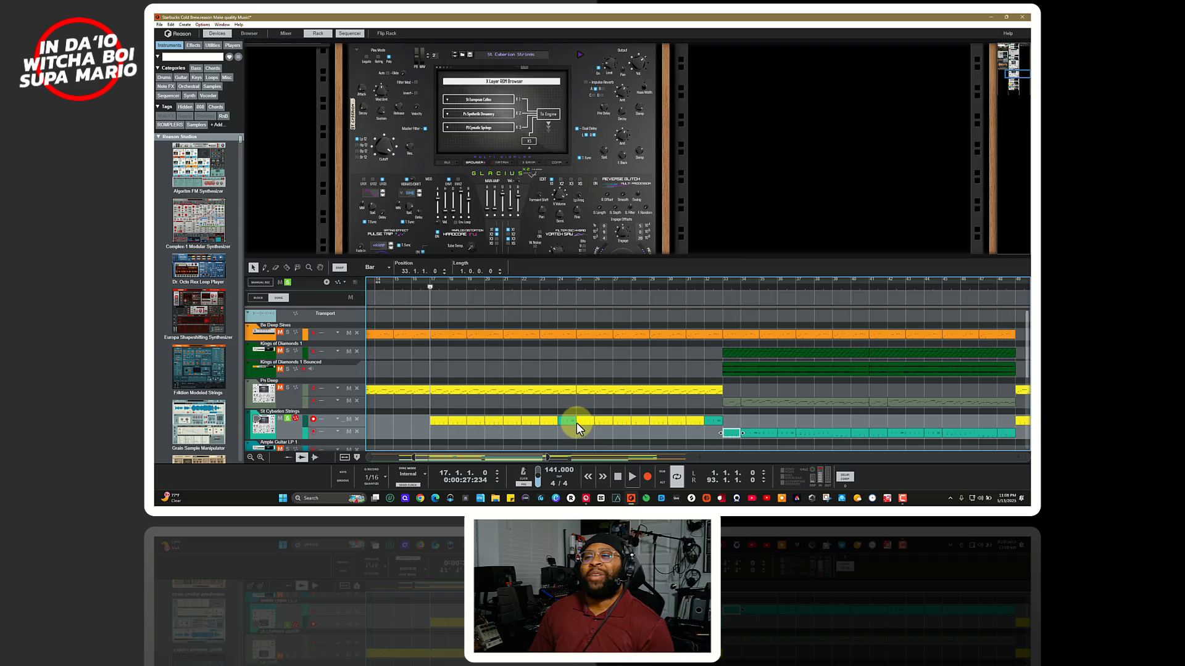
click(575, 421)
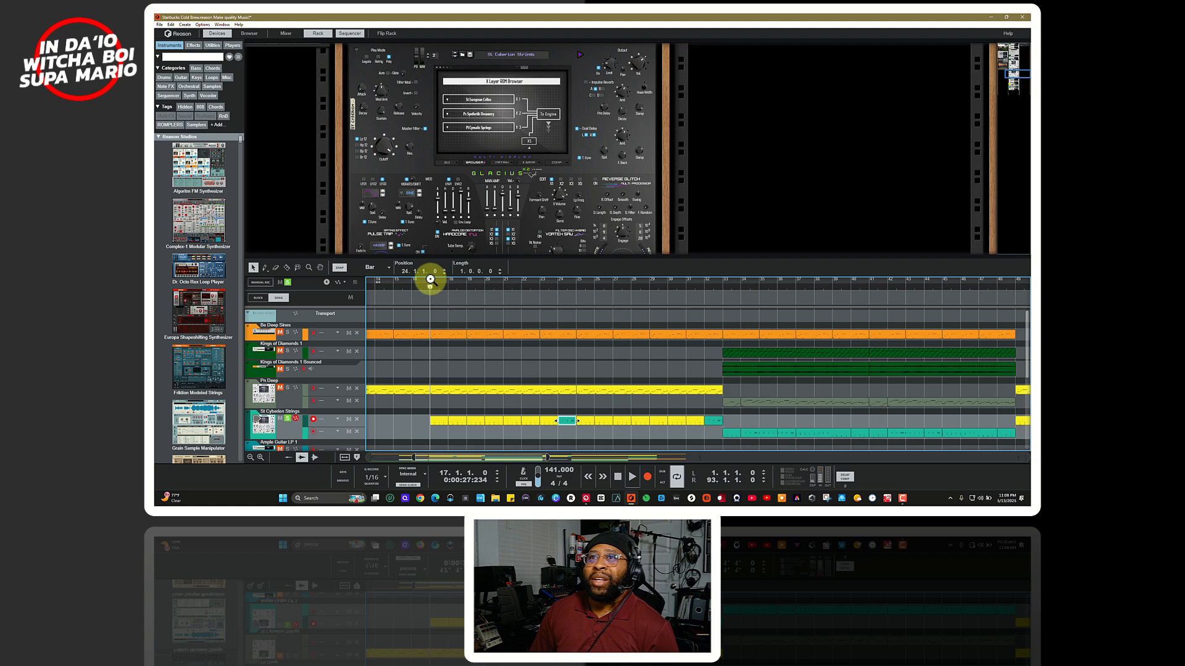
drag(430, 281, 413, 210)
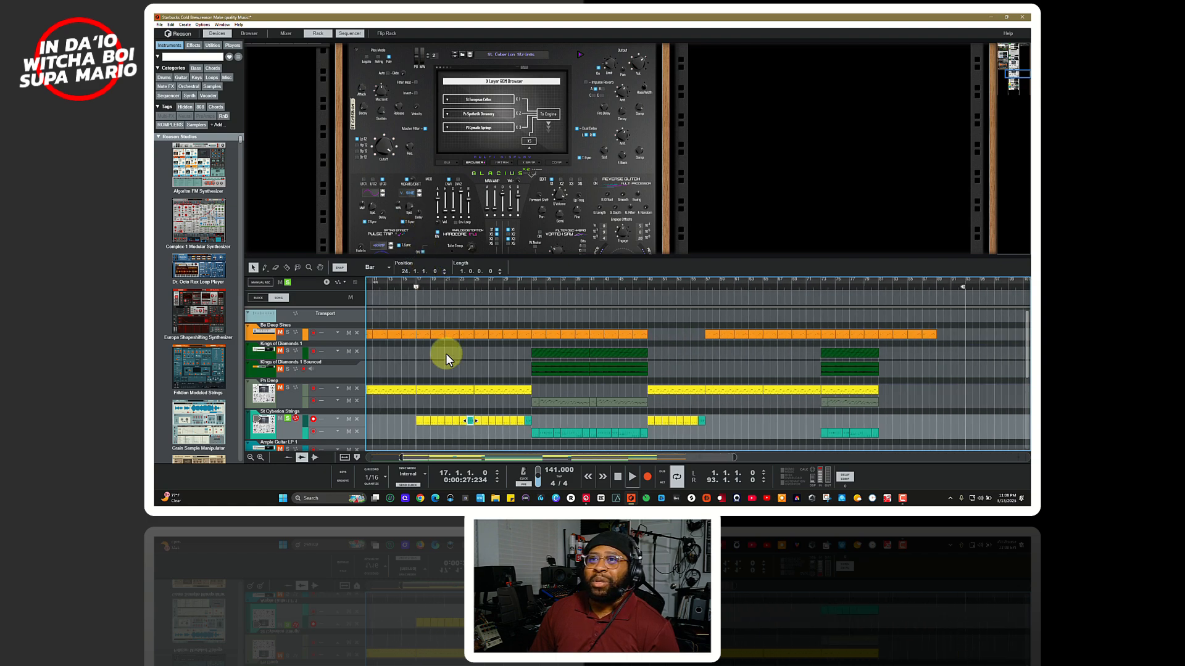
Find the Ample Guitar LP 1 Bounced 2 track and show the Ample Guitar LP device in the rack.
scroll(448, 357, down, 5)
scroll(457, 377, up, 2)
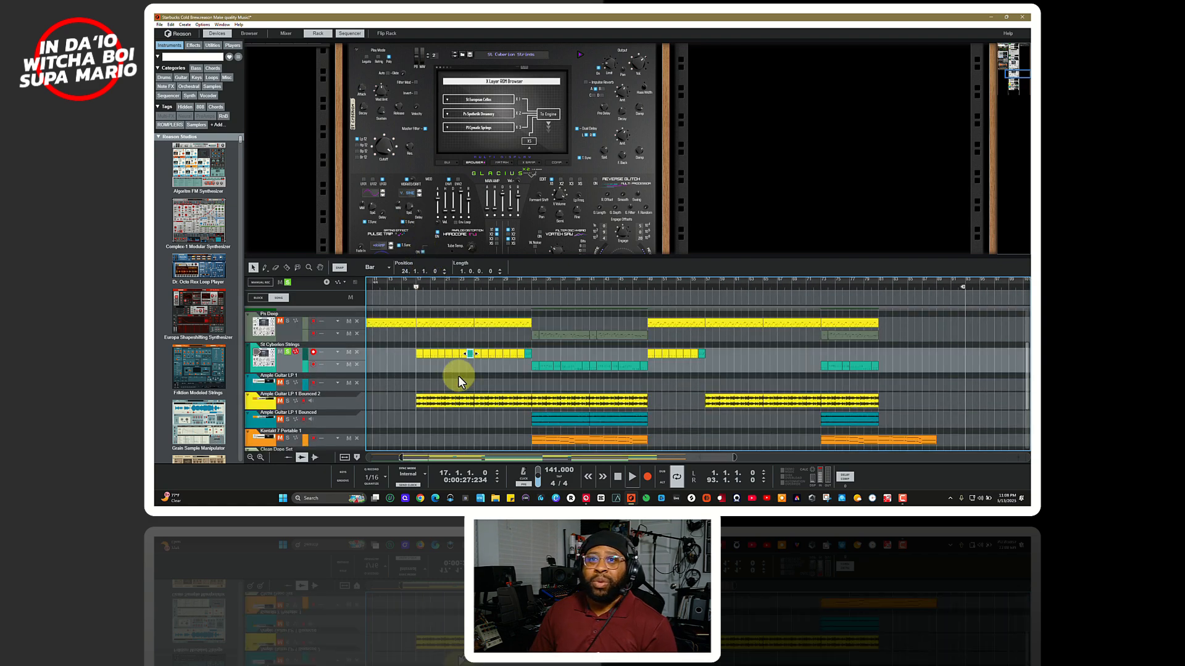
scroll(458, 389, down, 3)
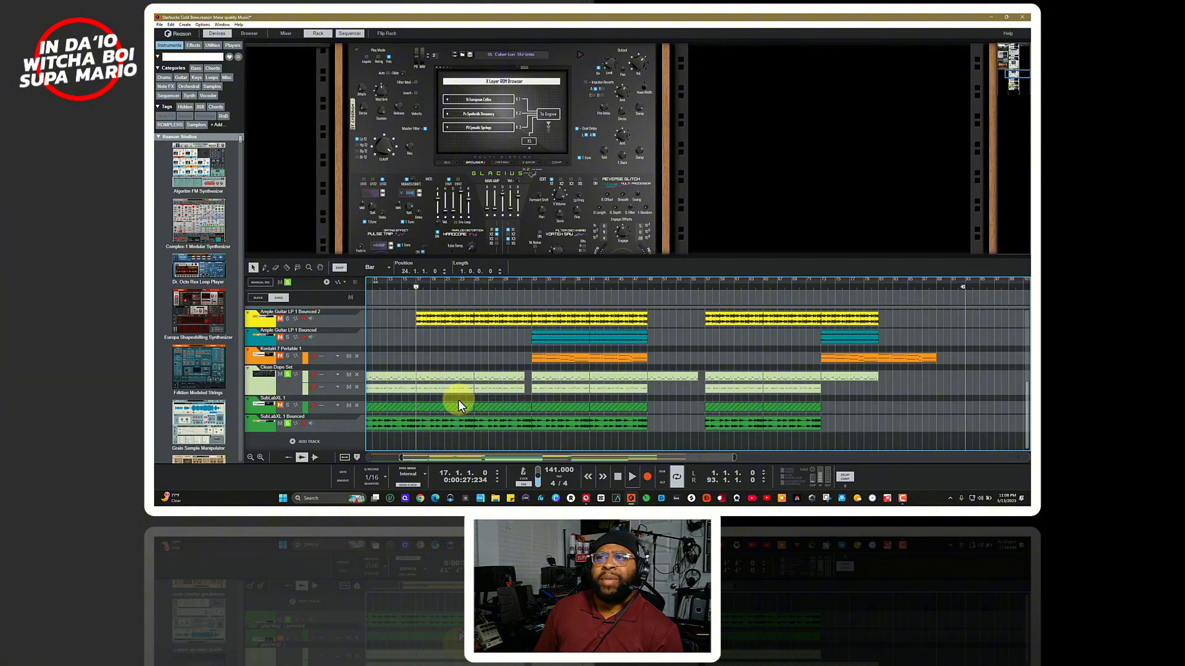
click(431, 321)
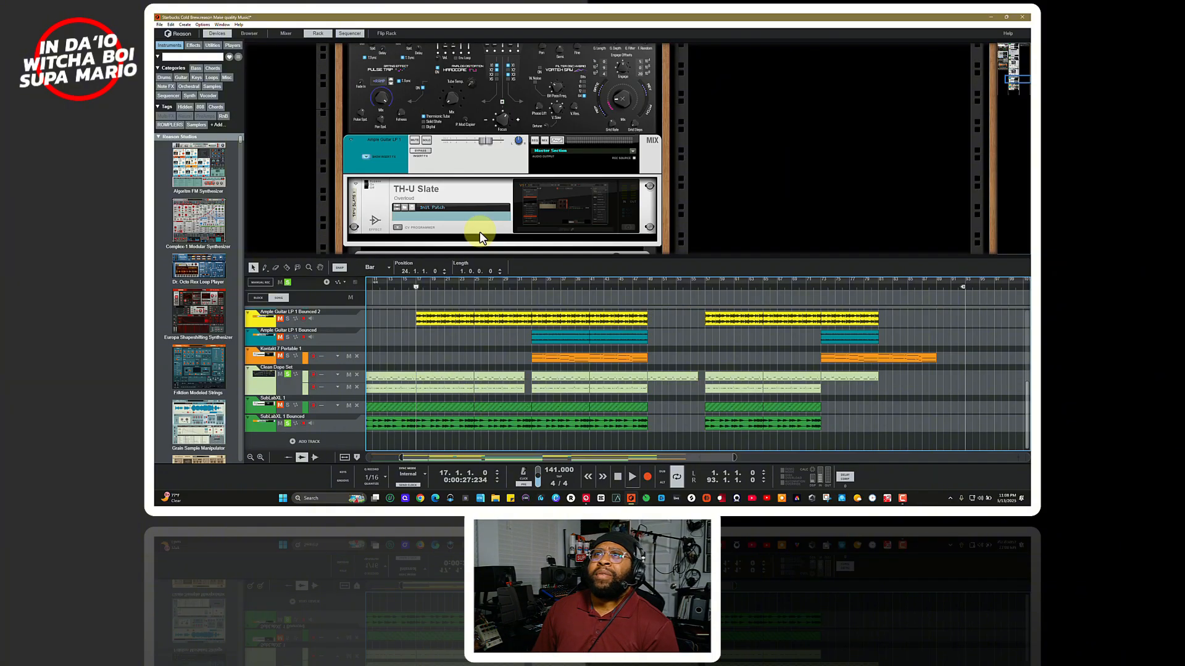
scroll(458, 232, down, 1)
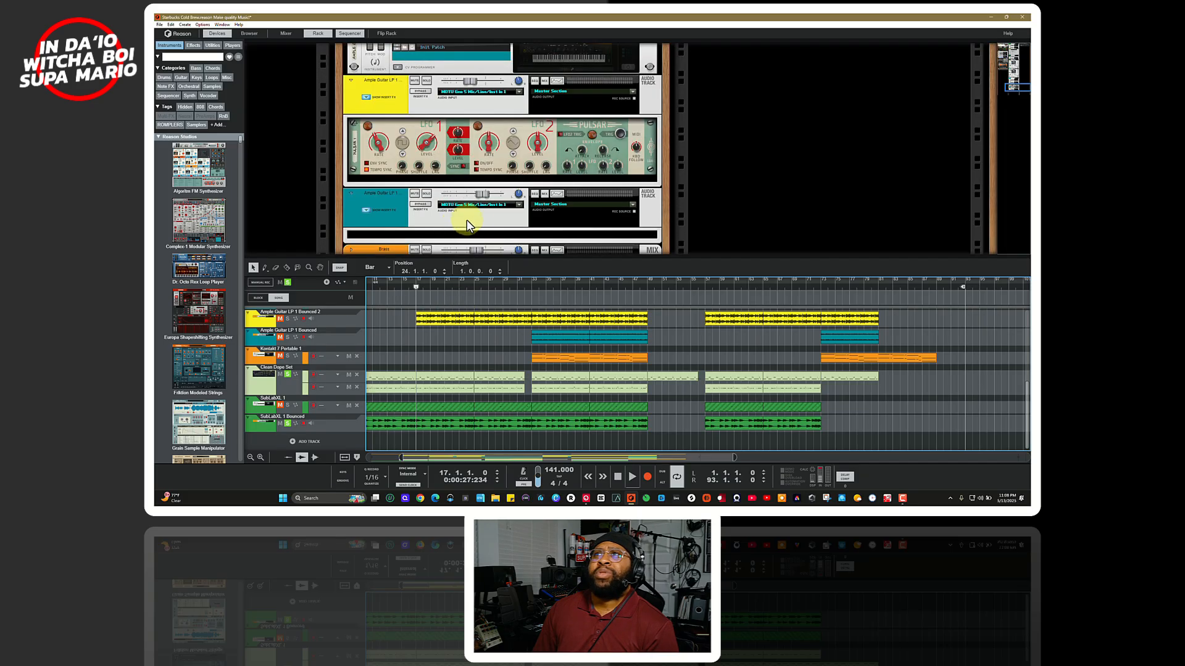
scroll(467, 219, up, 1)
mouse_move(523, 169)
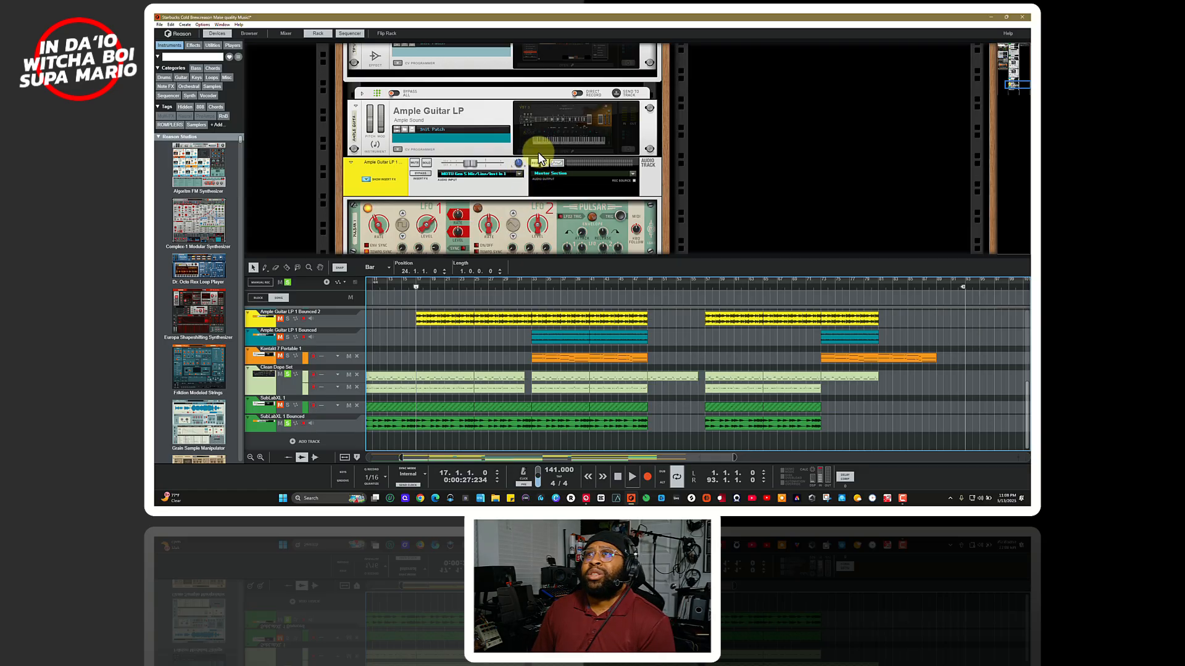
Open the Ample Guitar LP plug-in window, reposition it to view its guitar interface, and close it.
click(612, 154)
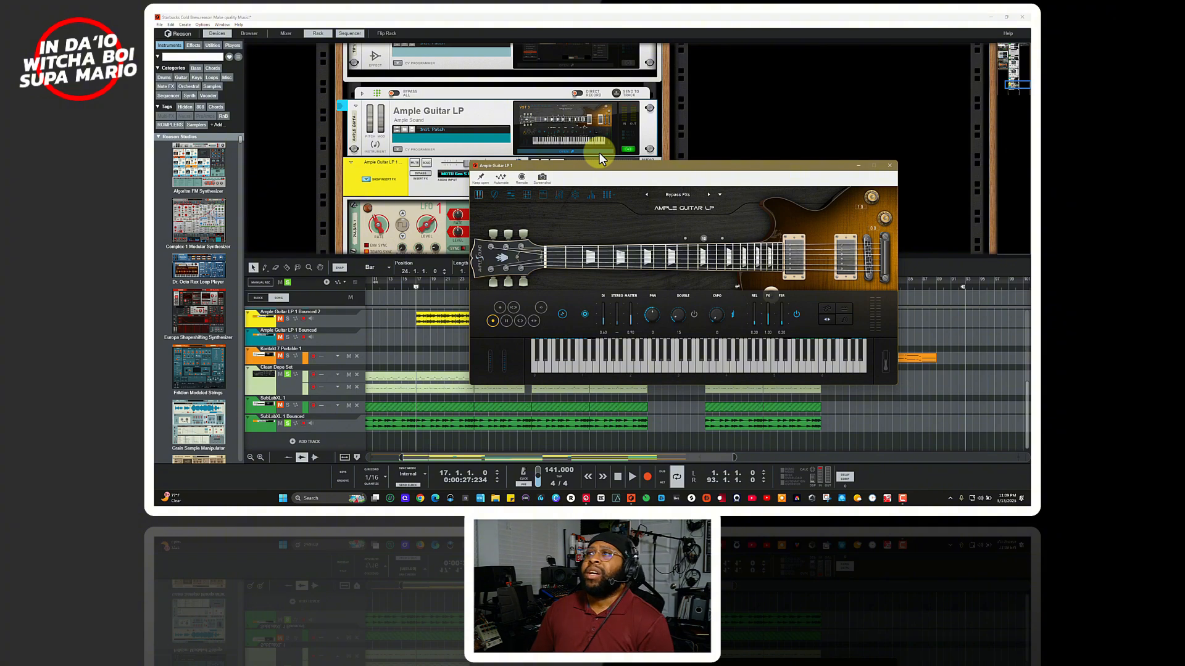
drag(675, 171, 568, 175)
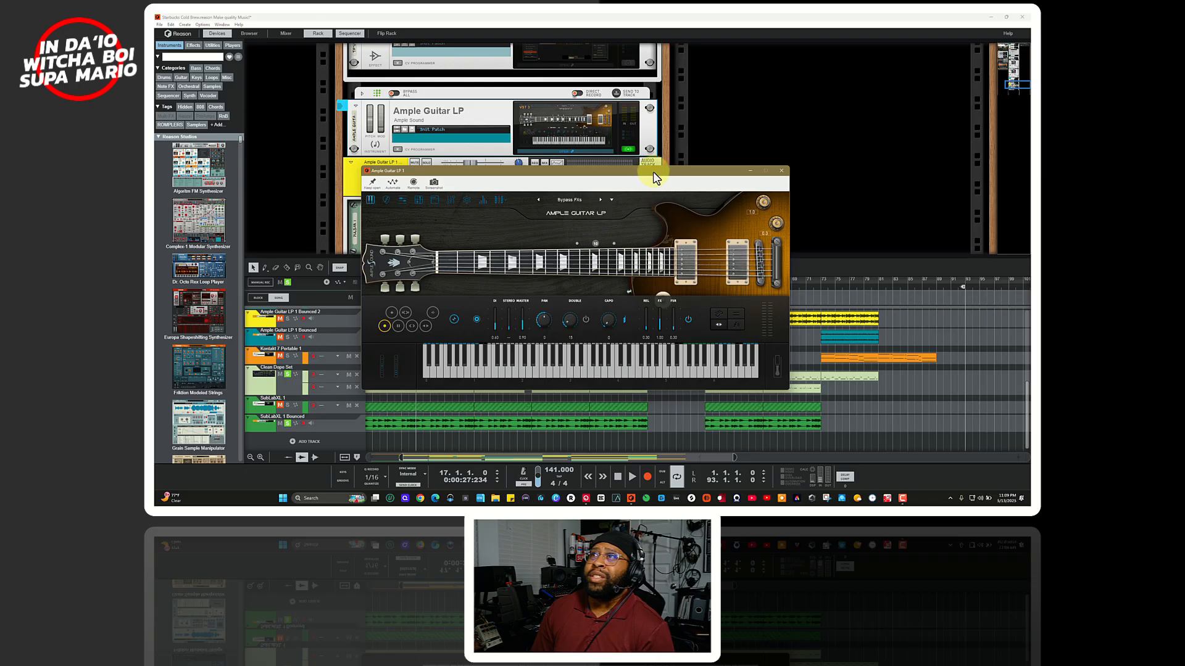
drag(652, 172, 651, 172)
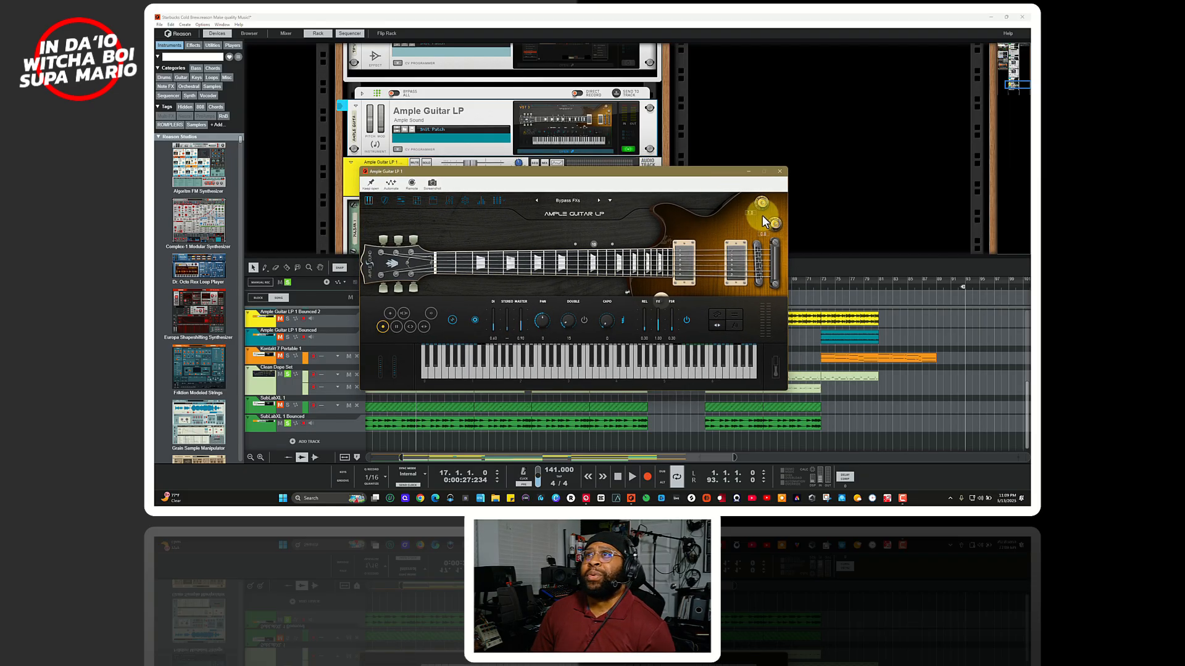
click(779, 173)
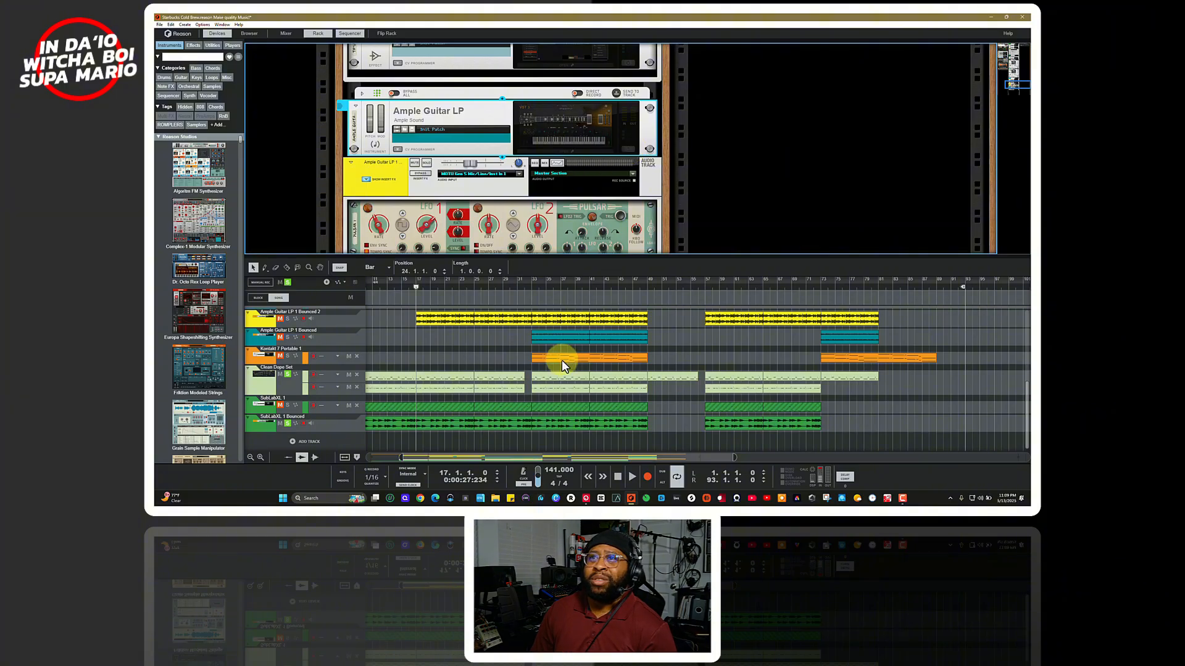
Solo Ample Guitar LP 1 Bounced 2 with the other soloed tracks and play from bar 17 while showing its Pulsar device.
scroll(561, 360, up, 3)
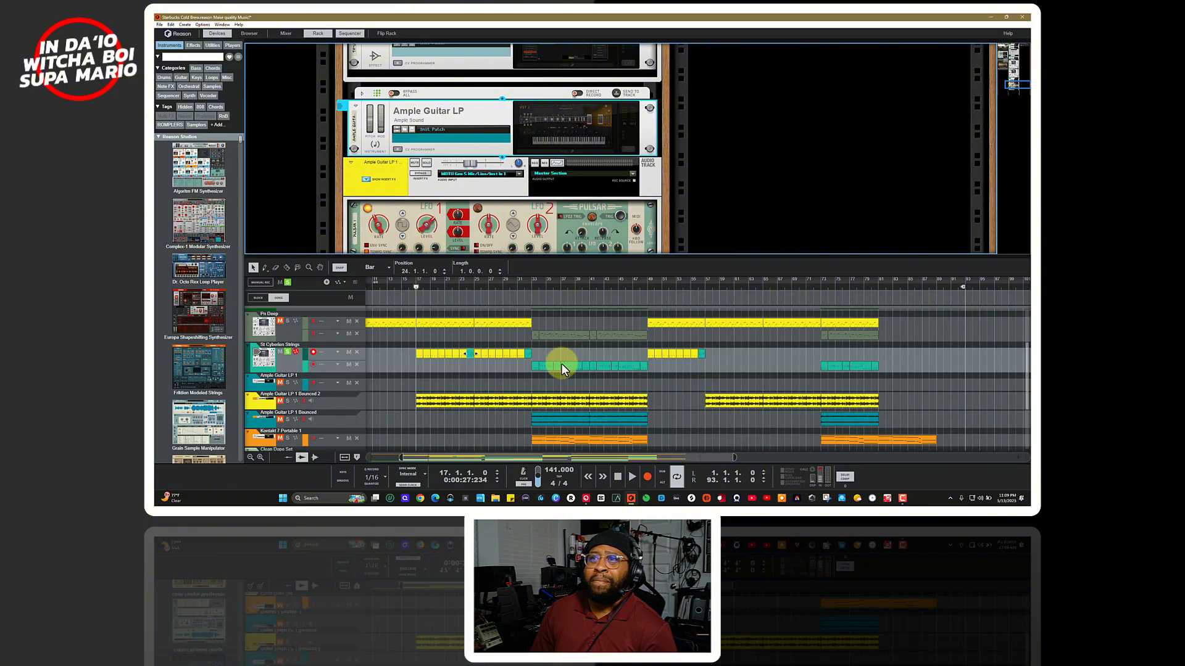
click(427, 400)
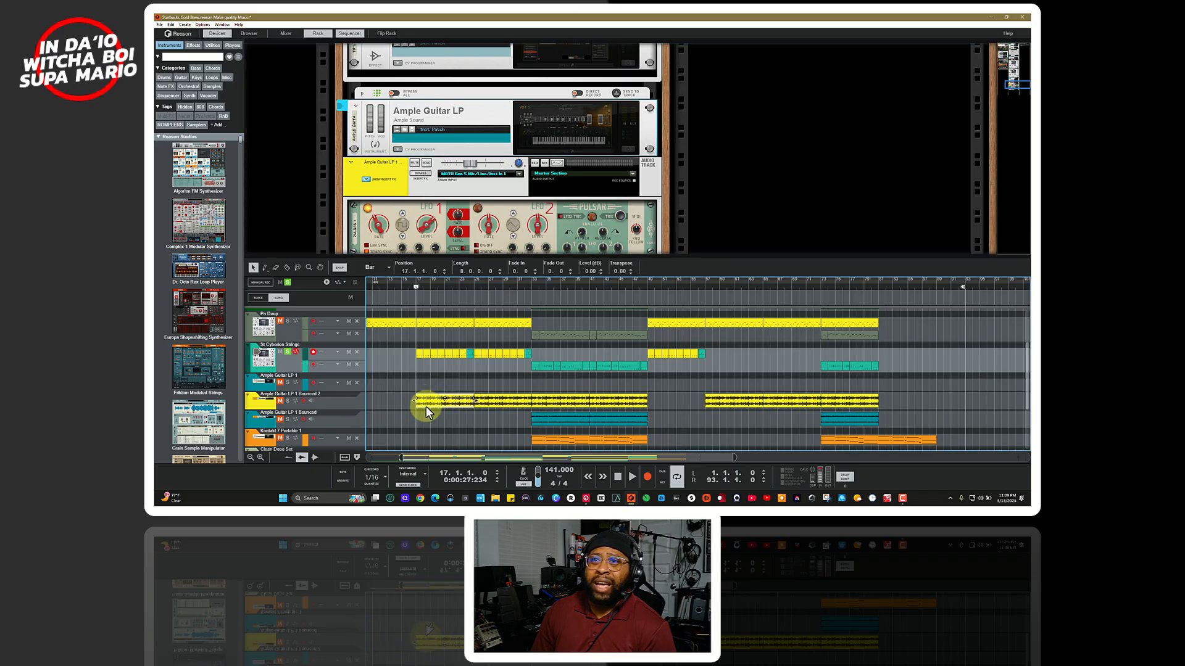
click(288, 402)
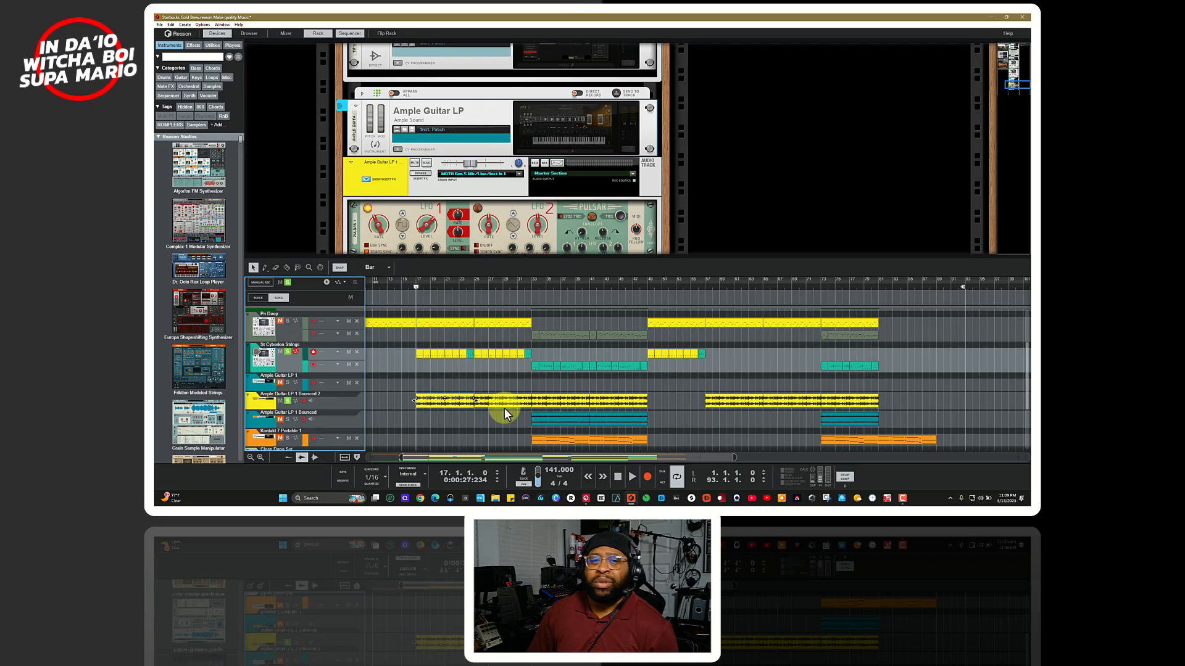
key(space)
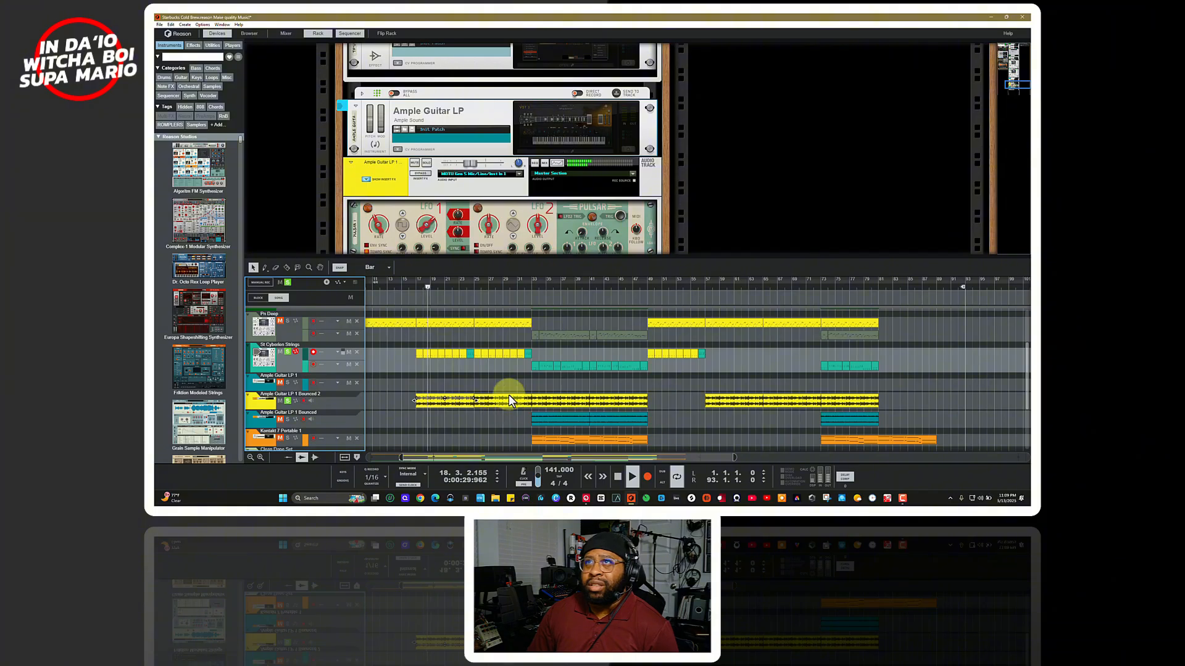
scroll(520, 374, down, 3)
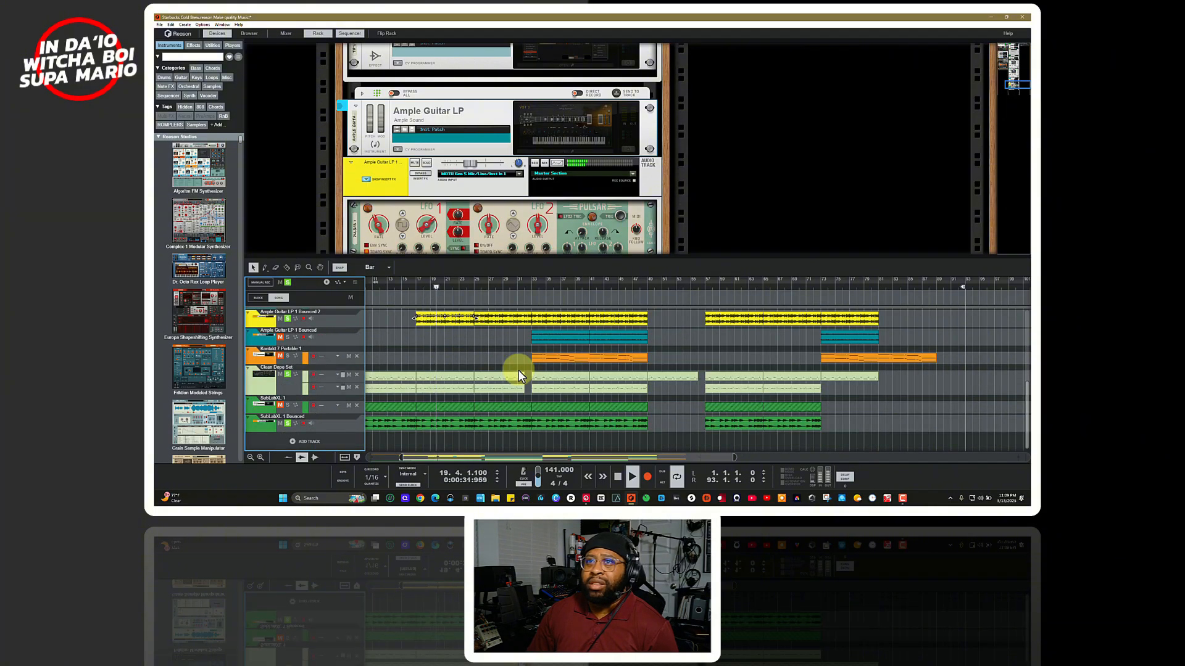
scroll(518, 370, up, 3)
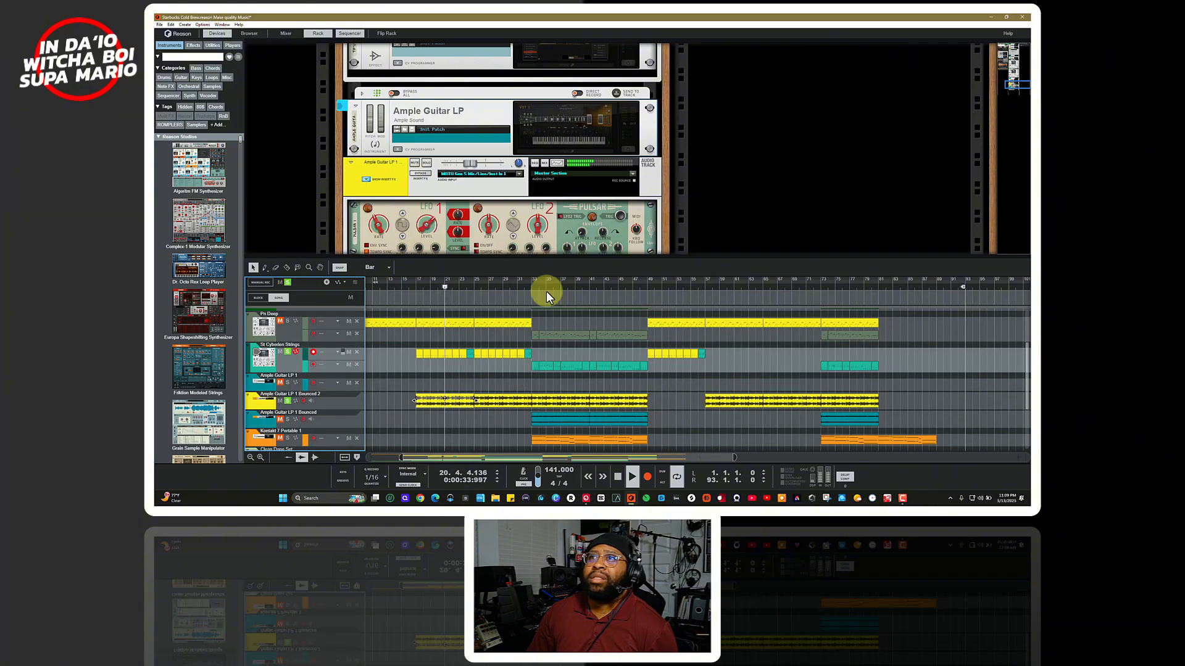
scroll(565, 224, down, 3)
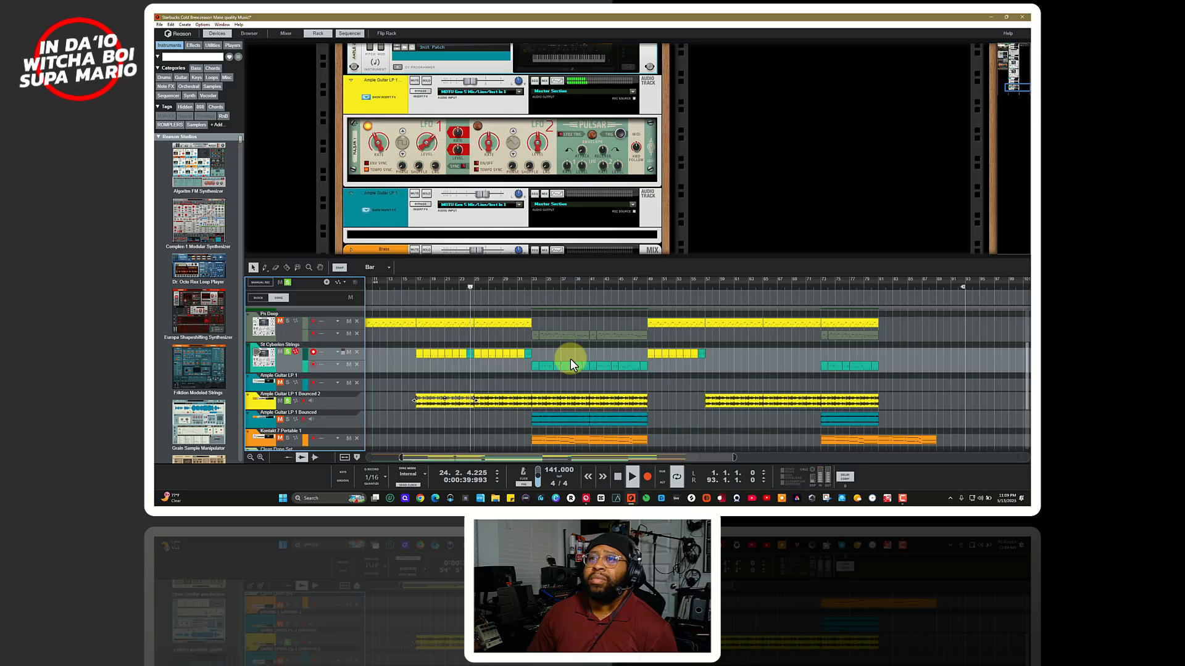
key(space)
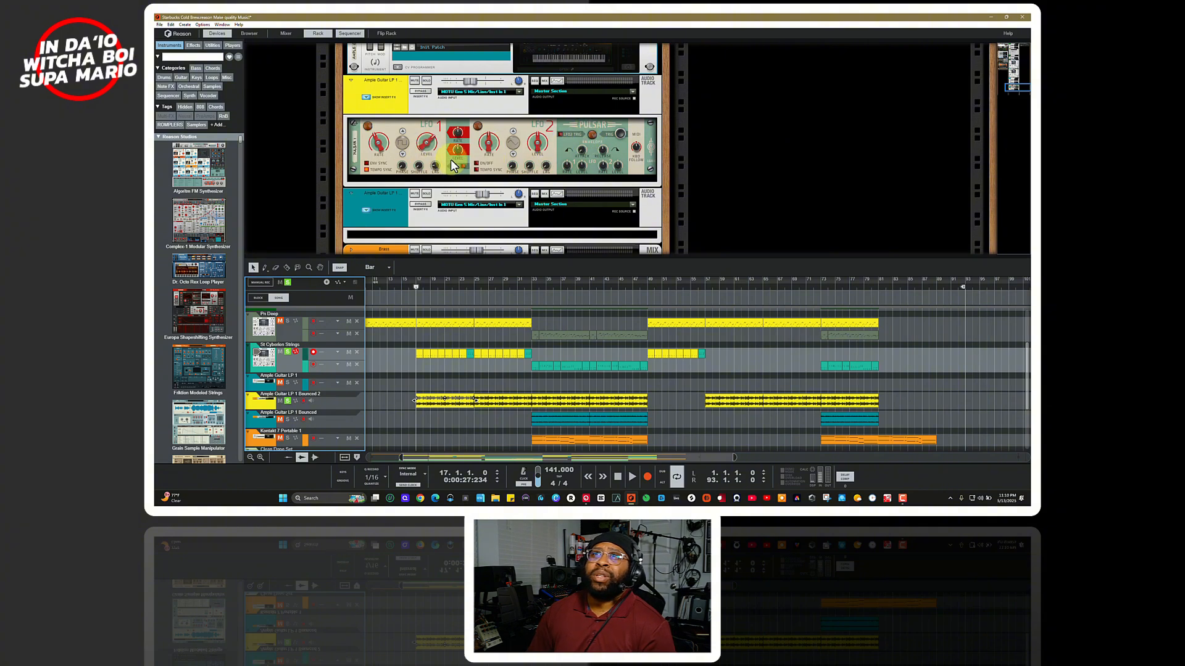
Examine the Pulsar's LFO 1 controls and replay the soloed tracks from bar 17.
mouse_move(435, 149)
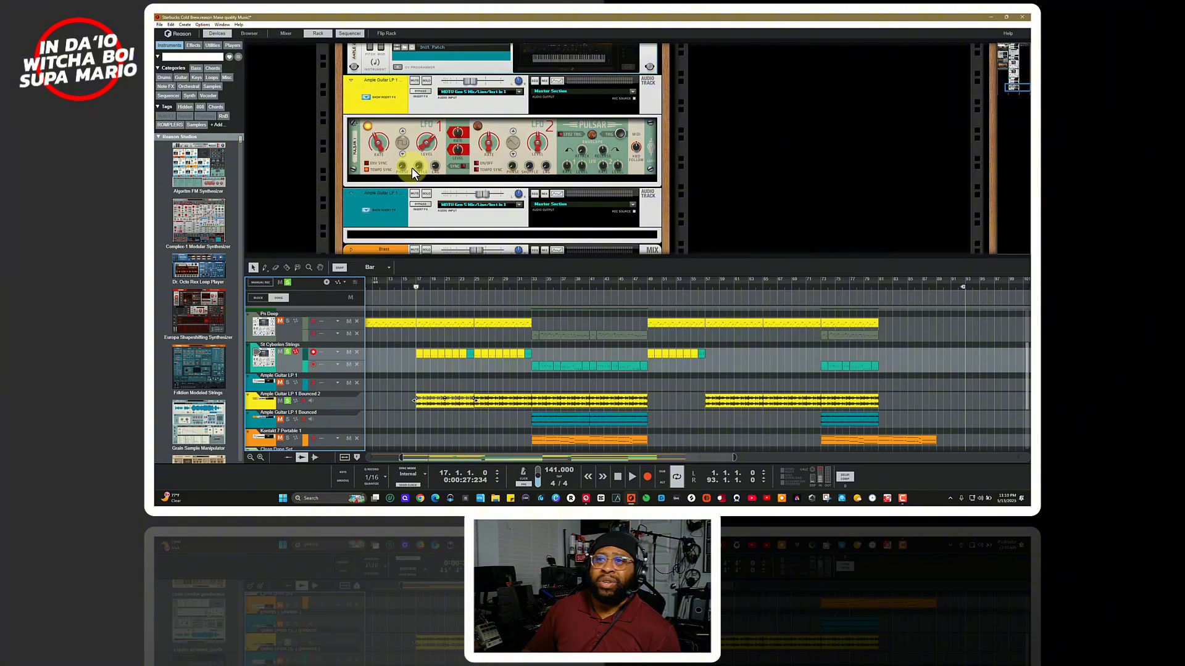
key(space)
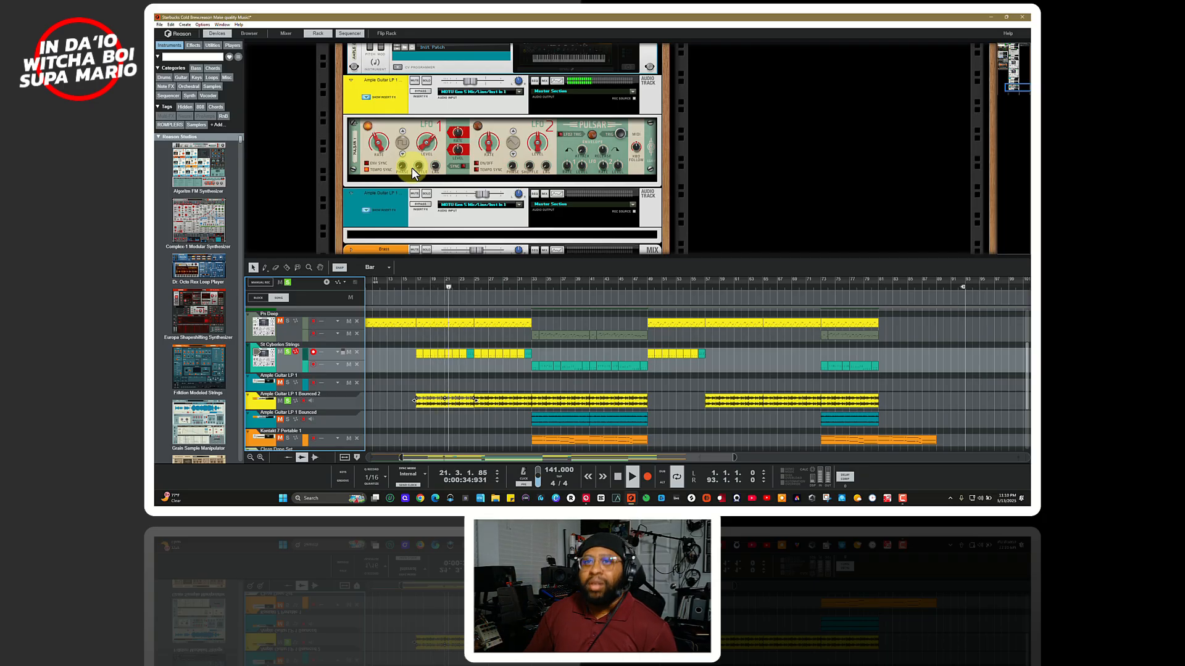
key(space)
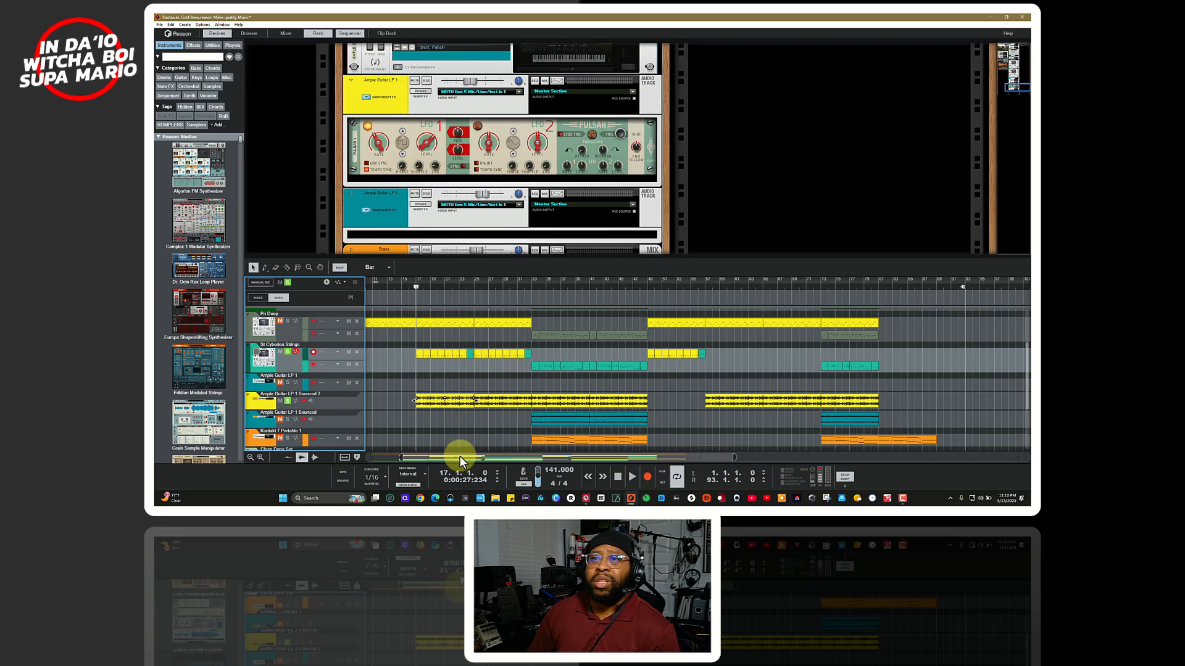
scroll(483, 413, down, 3)
scroll(483, 413, up, 3)
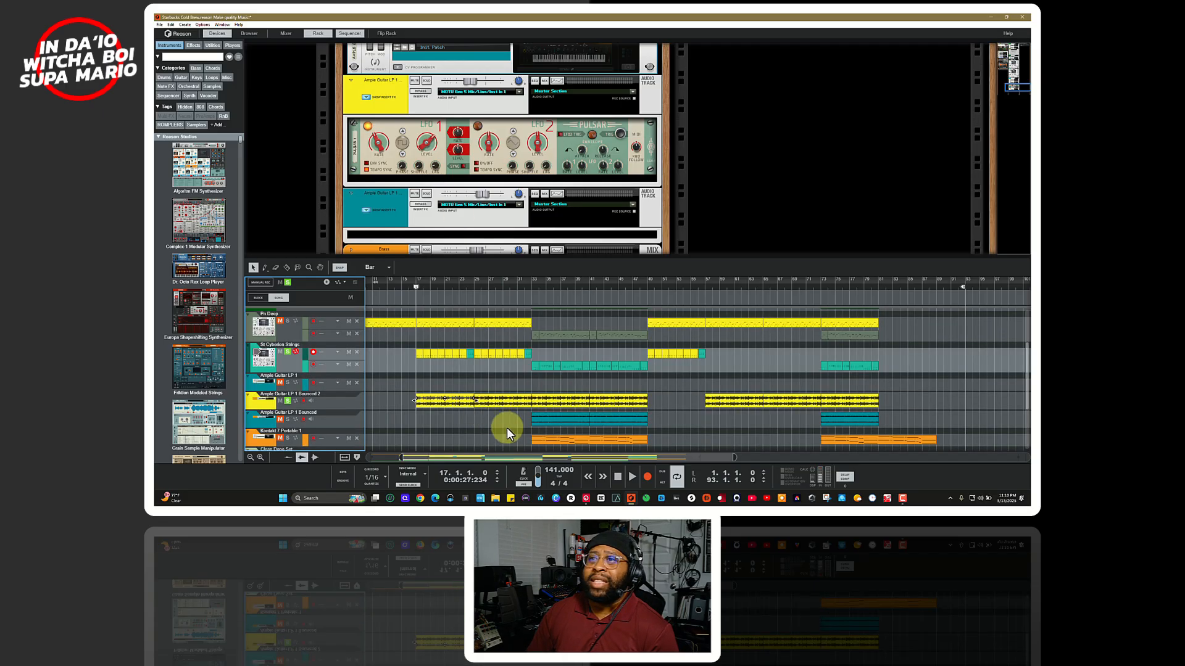
Solo Ample Guitar LP 1 Bounced along with the other soloed tracks and play from bar 33.
click(533, 286)
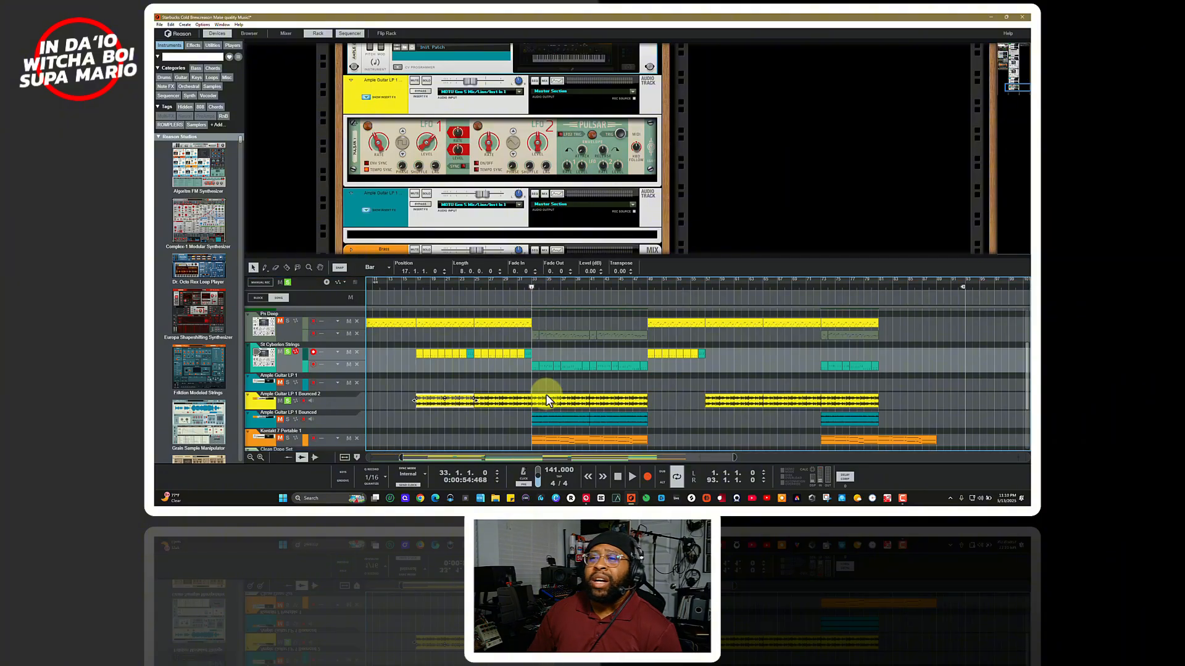
click(287, 420)
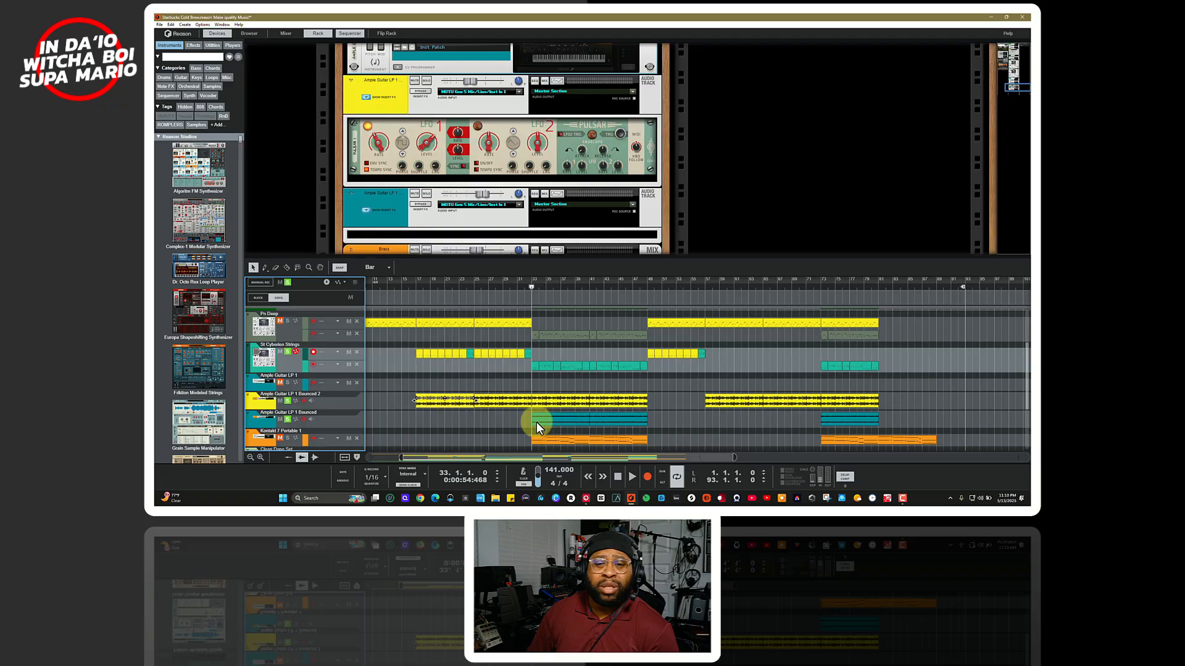
key(space)
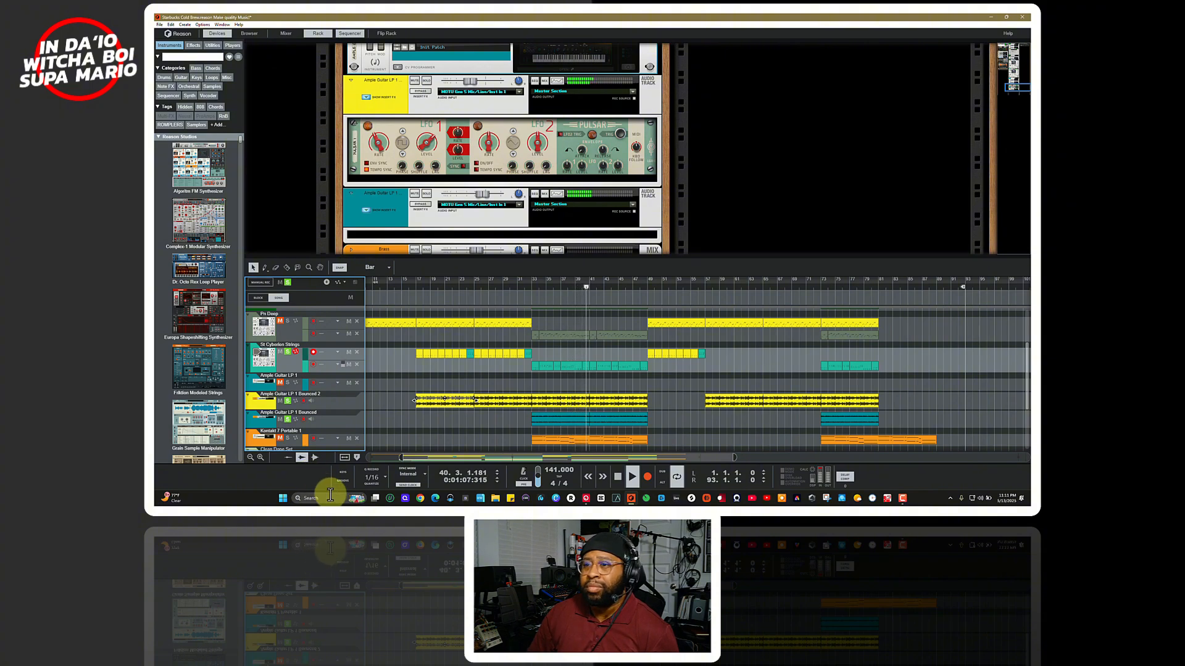
key(space)
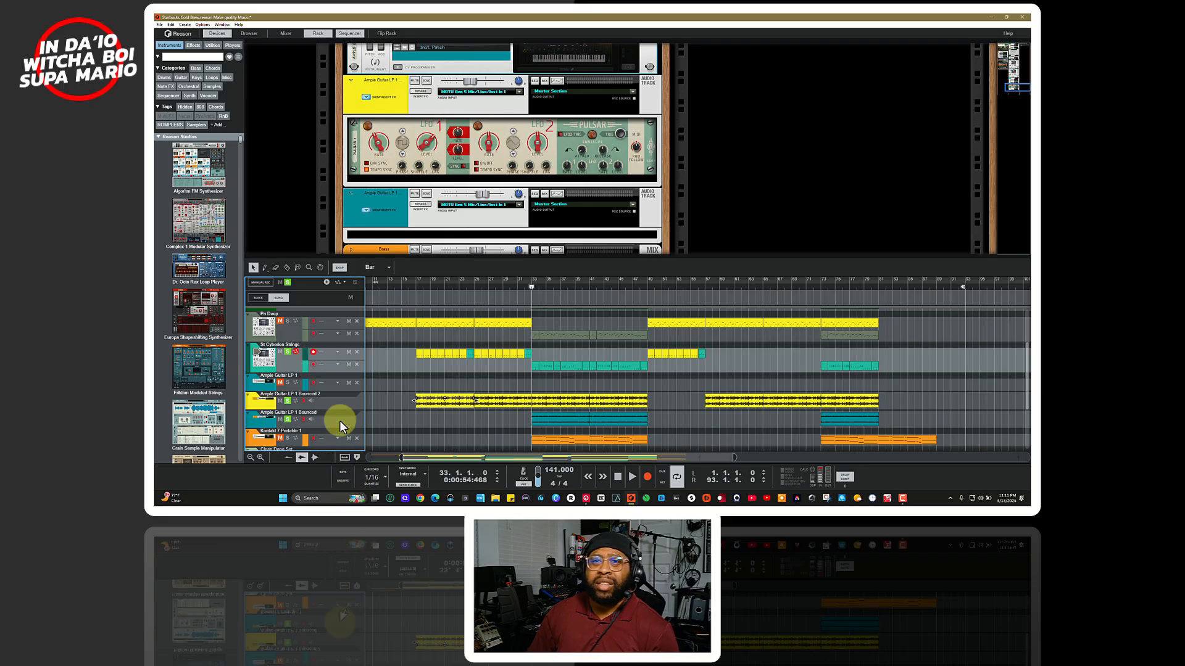
Find the Kings of Diamonds 1 track and show the Kings of Diamonds device in the rack.
scroll(395, 419, down, 3)
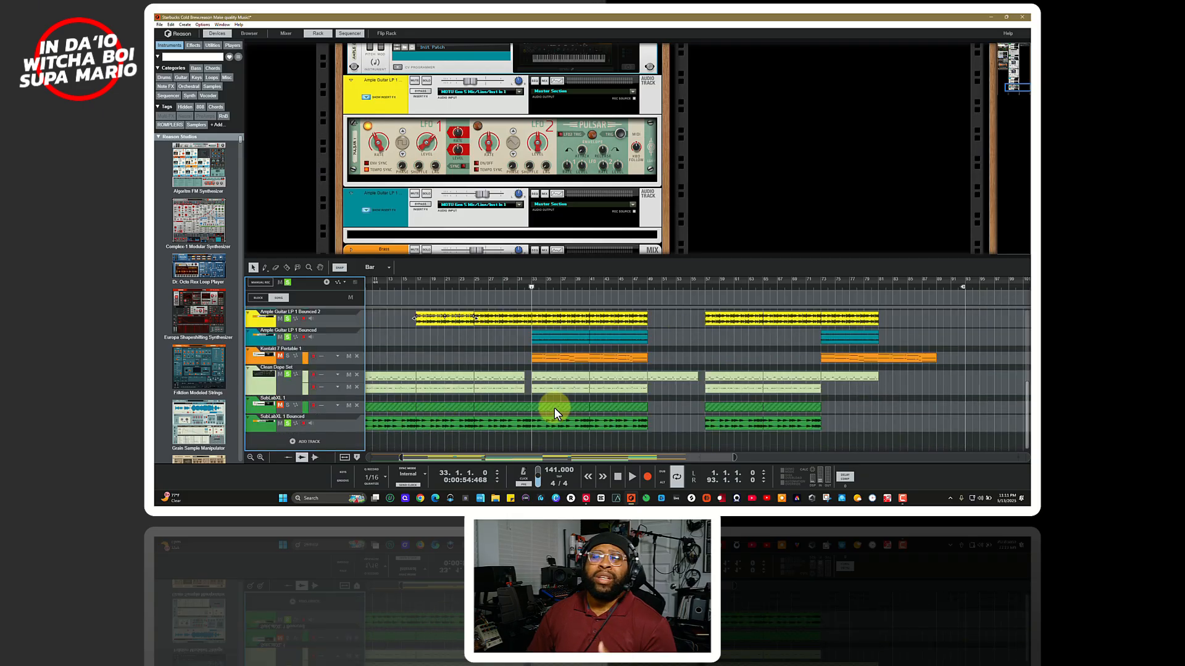
scroll(554, 407, up, 5)
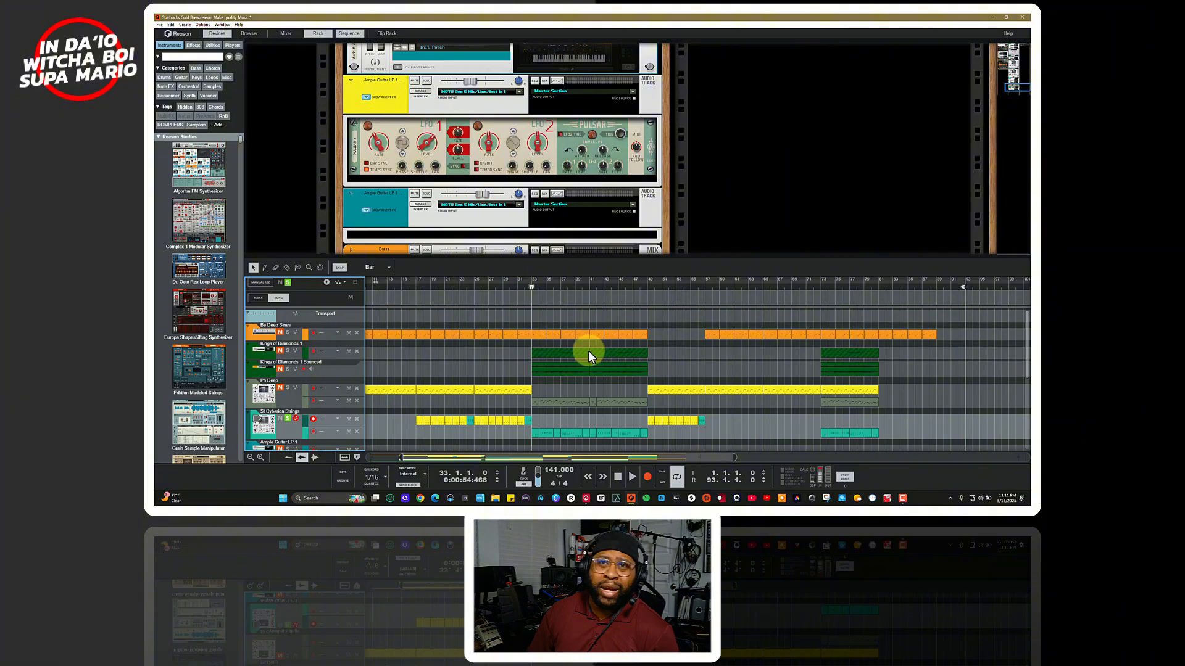
scroll(601, 229, down, 10)
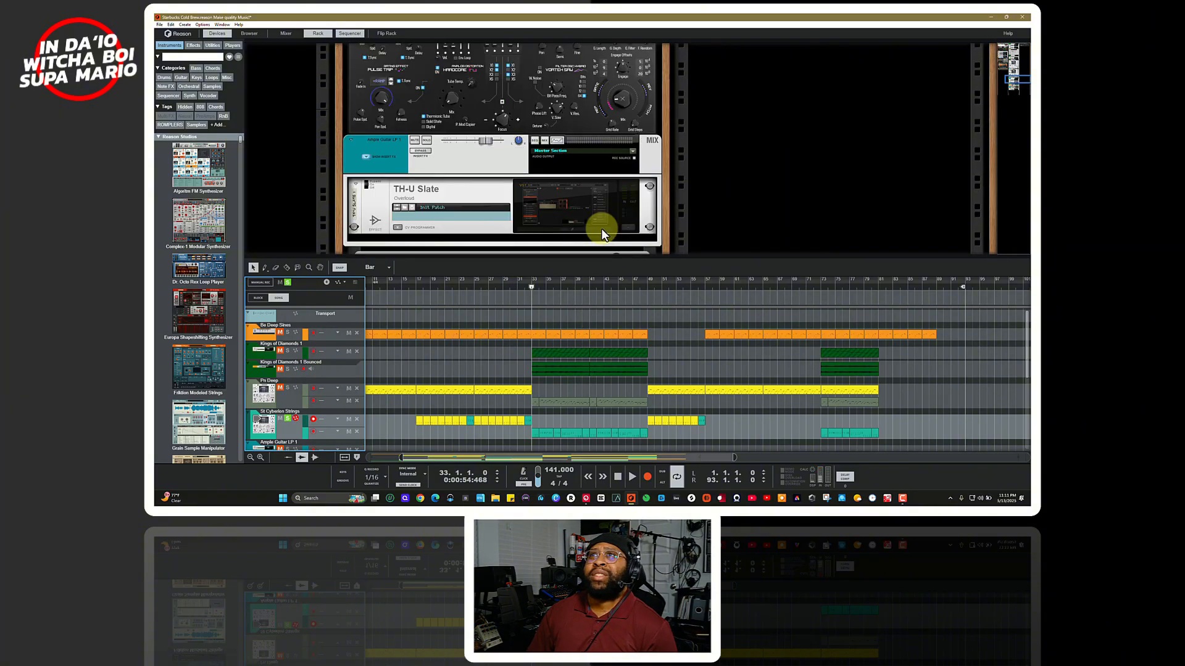
scroll(604, 225, up, 5)
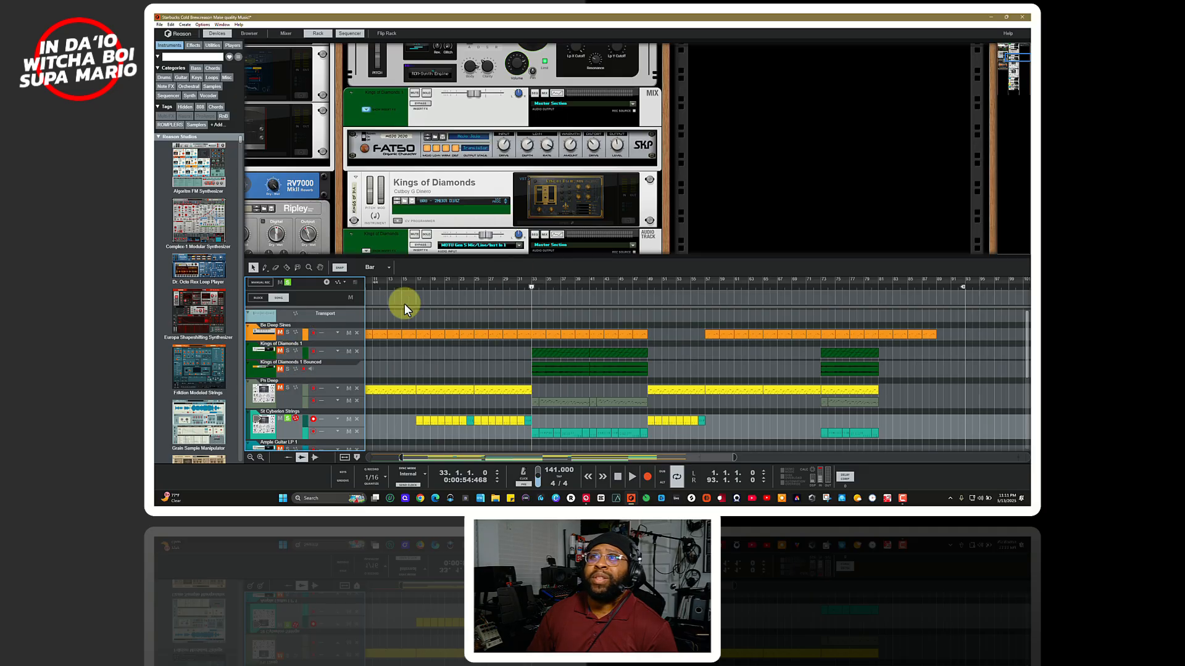
Enable the Kings of Diamonds plug-in to view its window, and select the SKP effect above it before disabling the plug-in.
click(626, 220)
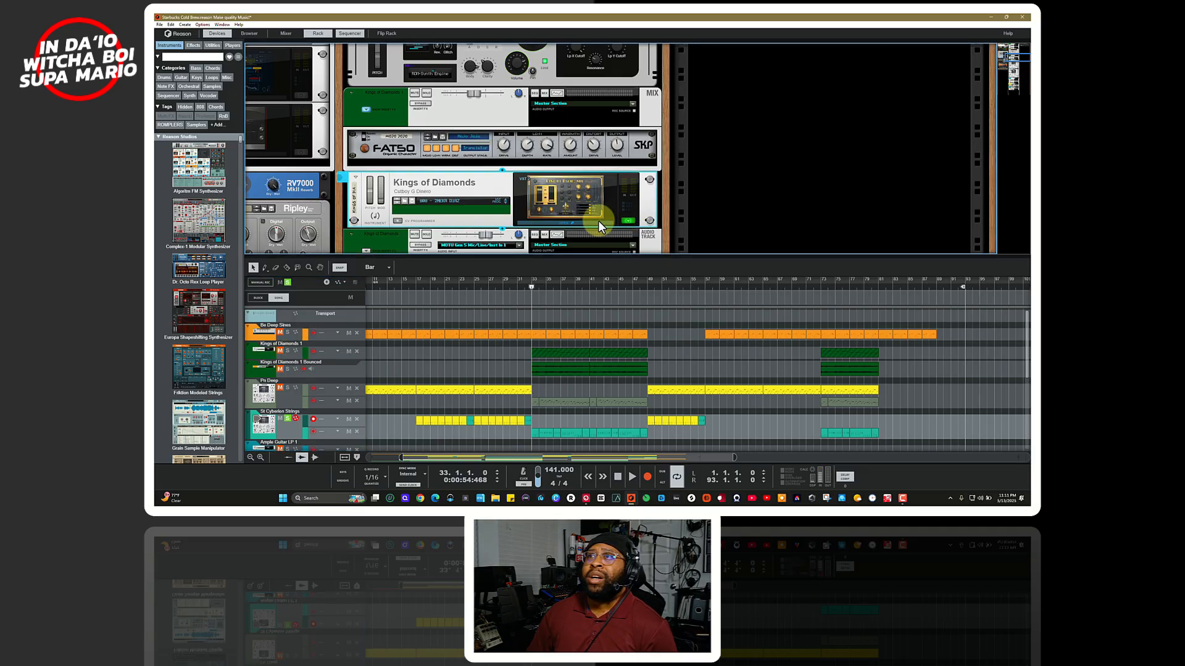
drag(562, 165, 611, 210)
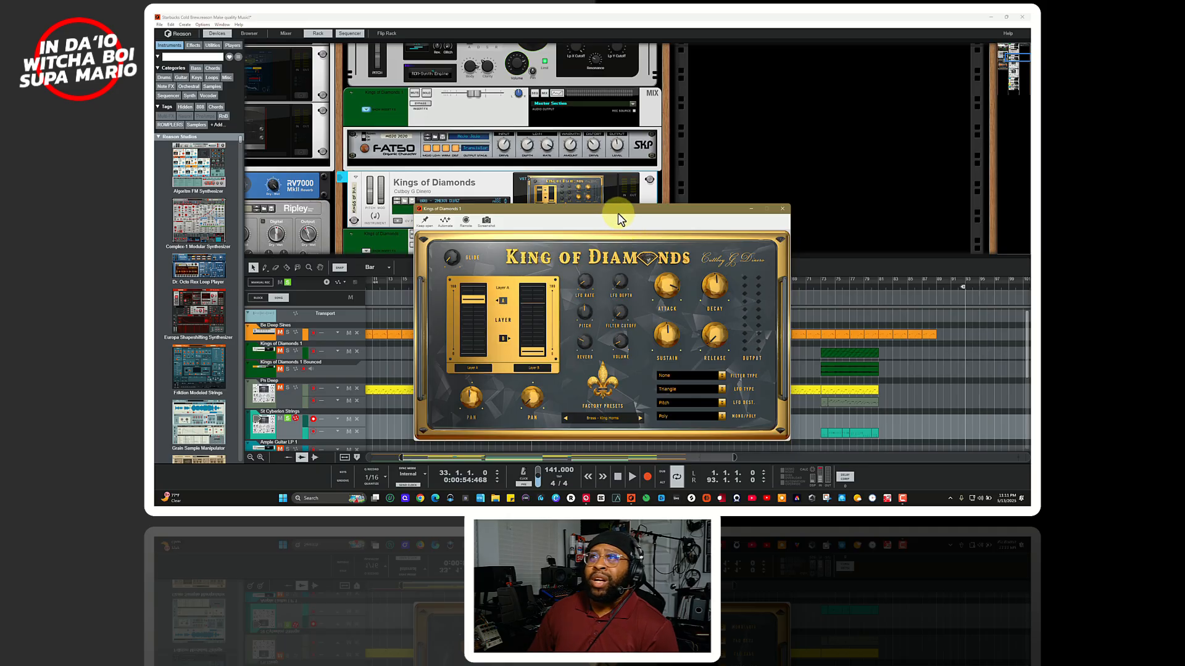
drag(619, 214, 622, 215)
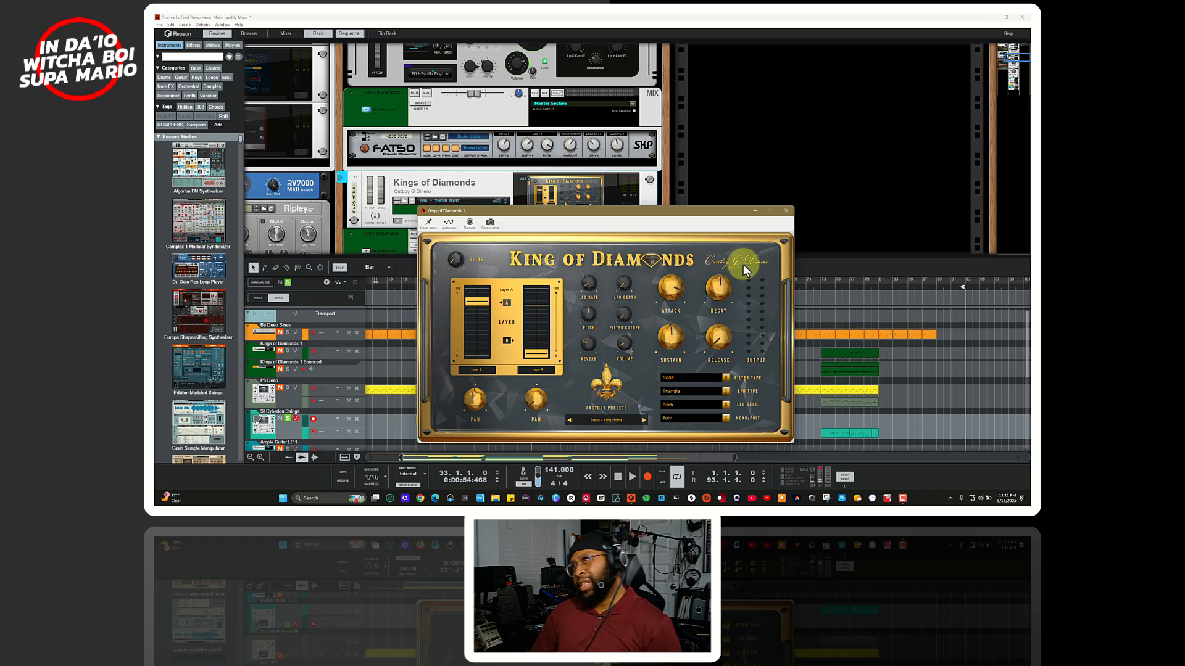
click(787, 211)
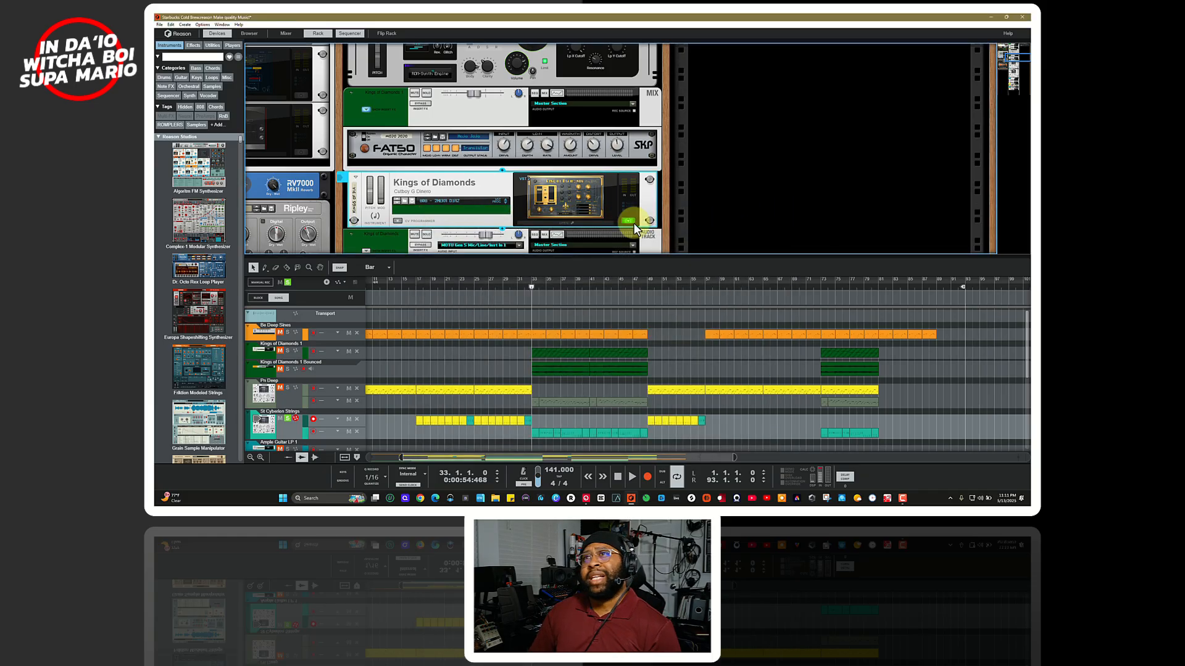
click(388, 150)
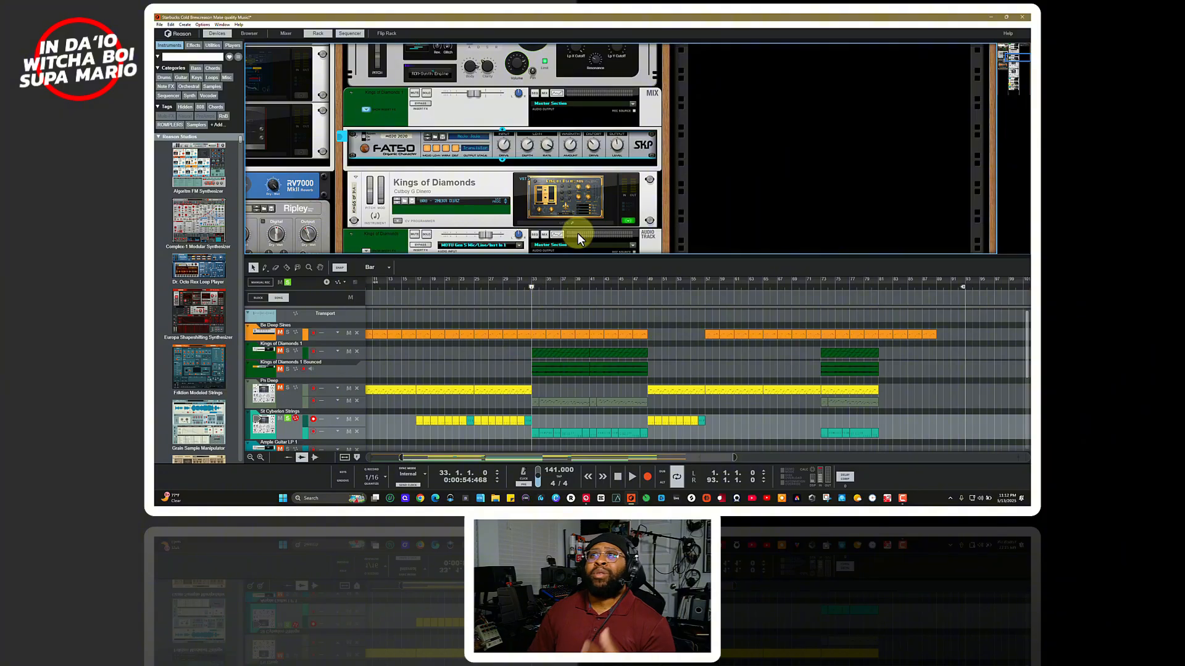
click(622, 227)
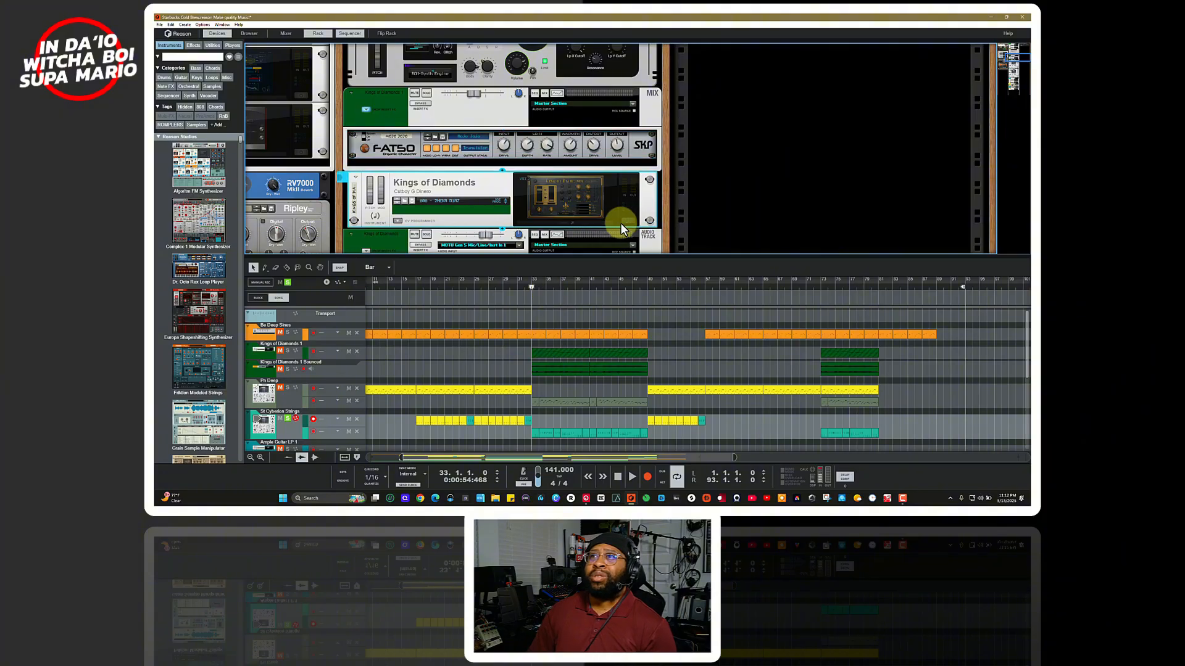
Solo Kings of Diamonds 1 Bounced and the track directly below it while playing the soloed tracks from bar 33.
click(545, 374)
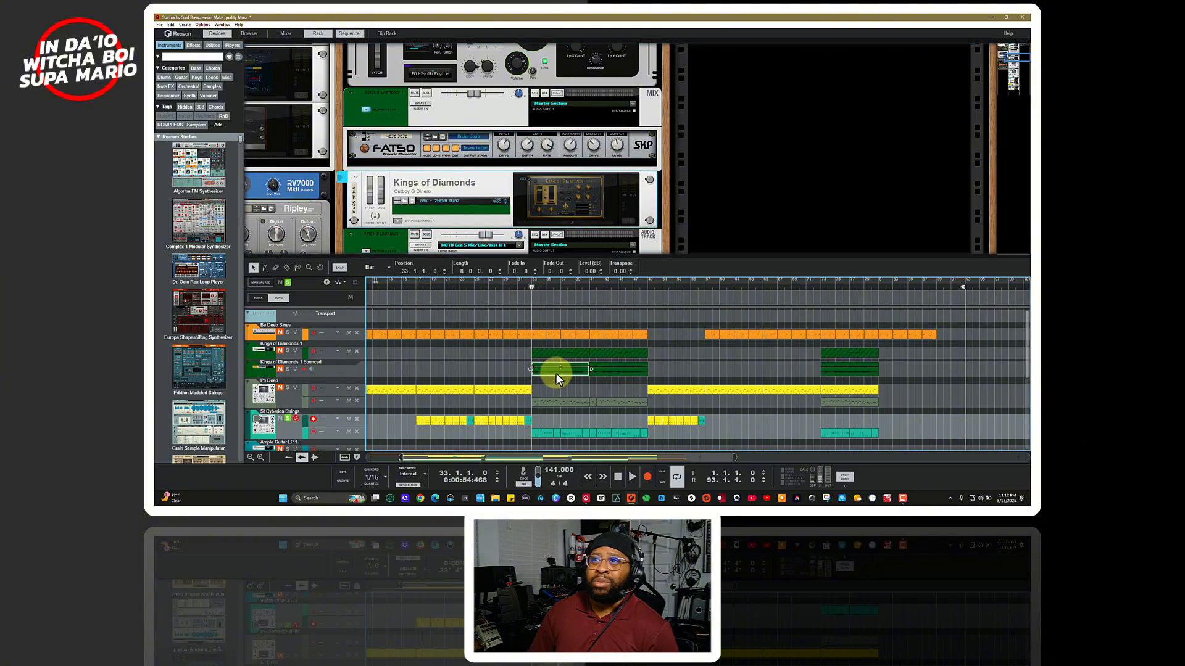
click(282, 370)
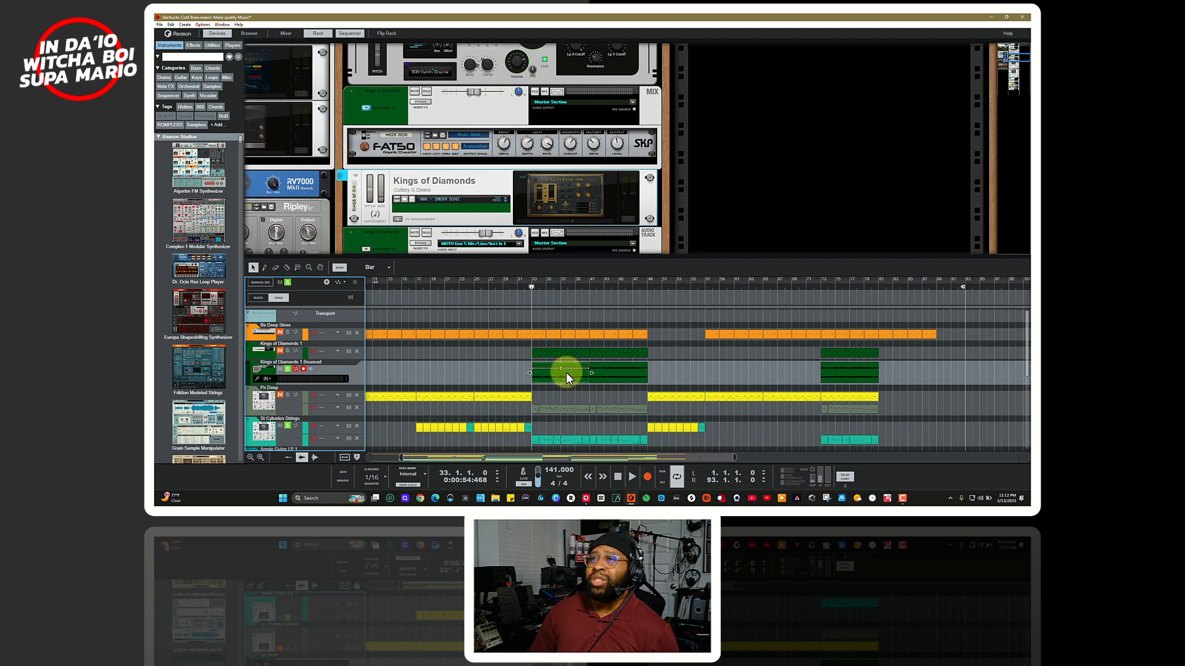
key(space)
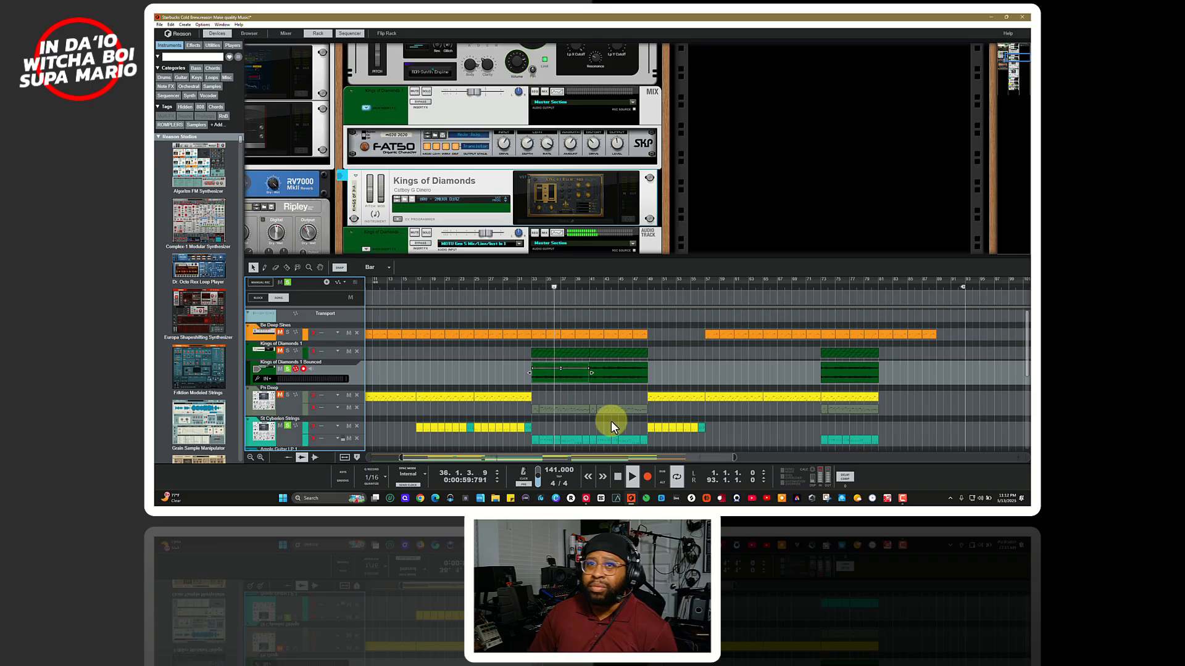
click(288, 395)
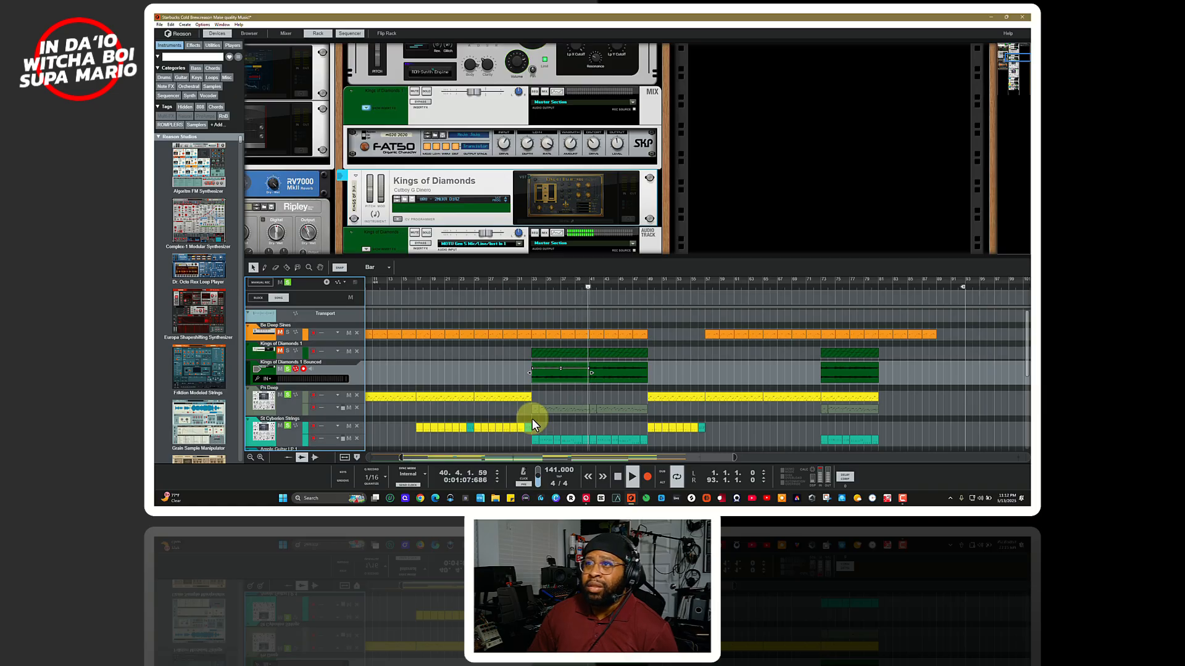
key(space)
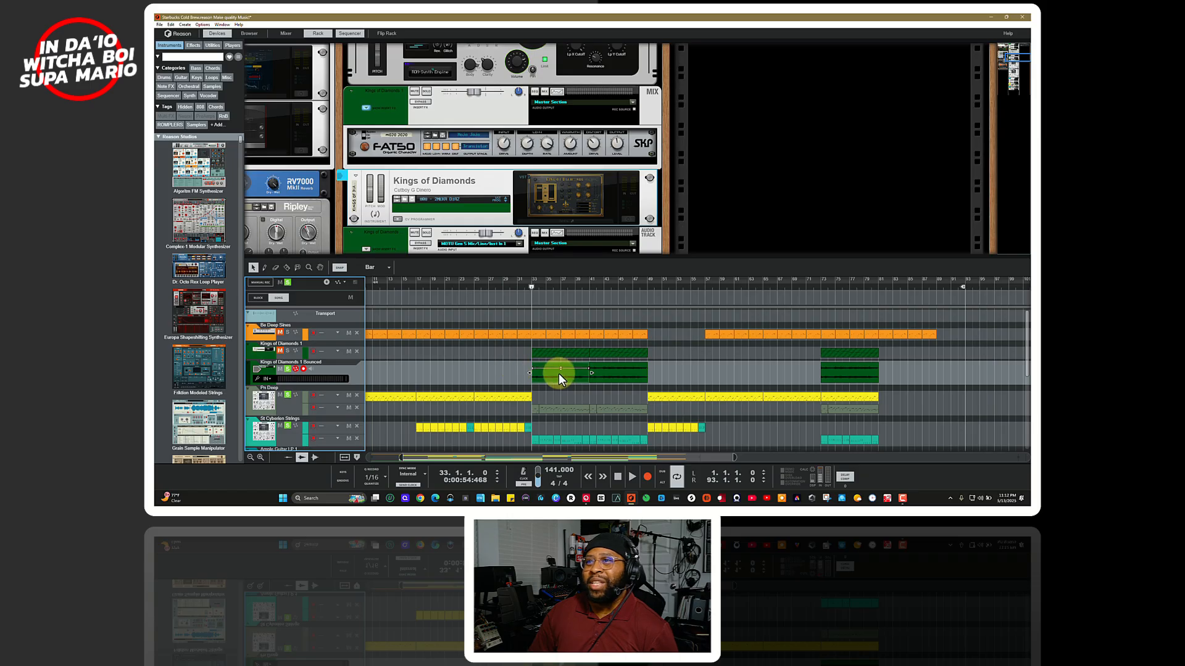
Replay the soloed tracks from bar 33 while looking over the guitar, Kontakt, drum and bass tracks.
key(space)
scroll(562, 381, down, 3)
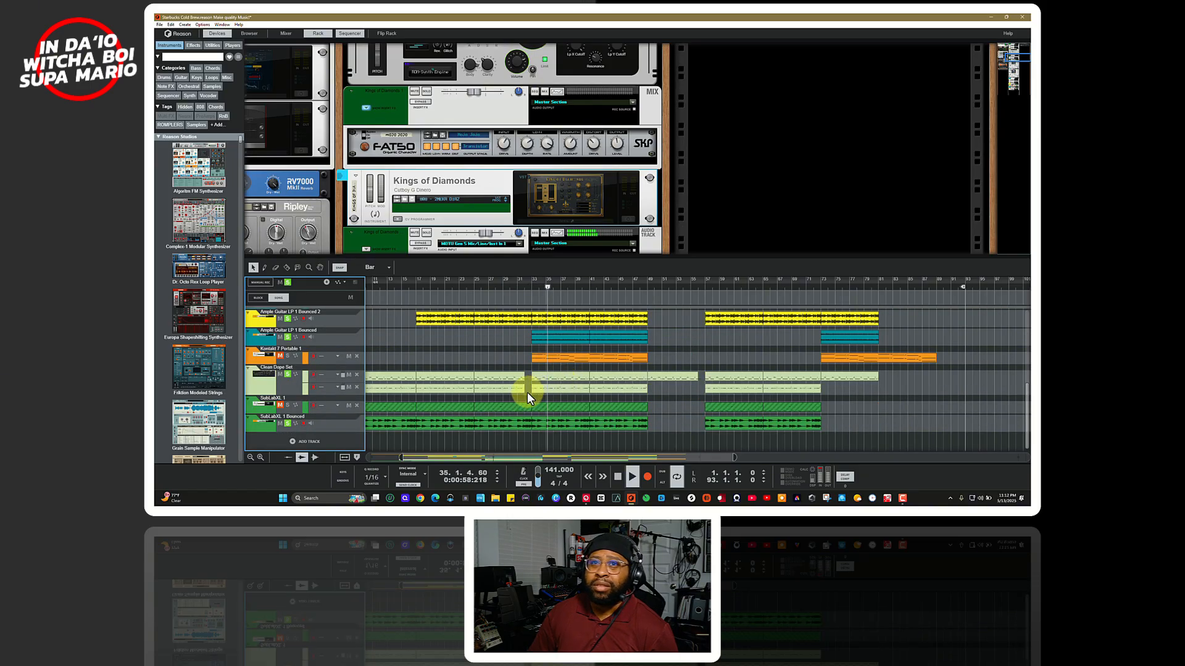
scroll(551, 396, up, 3)
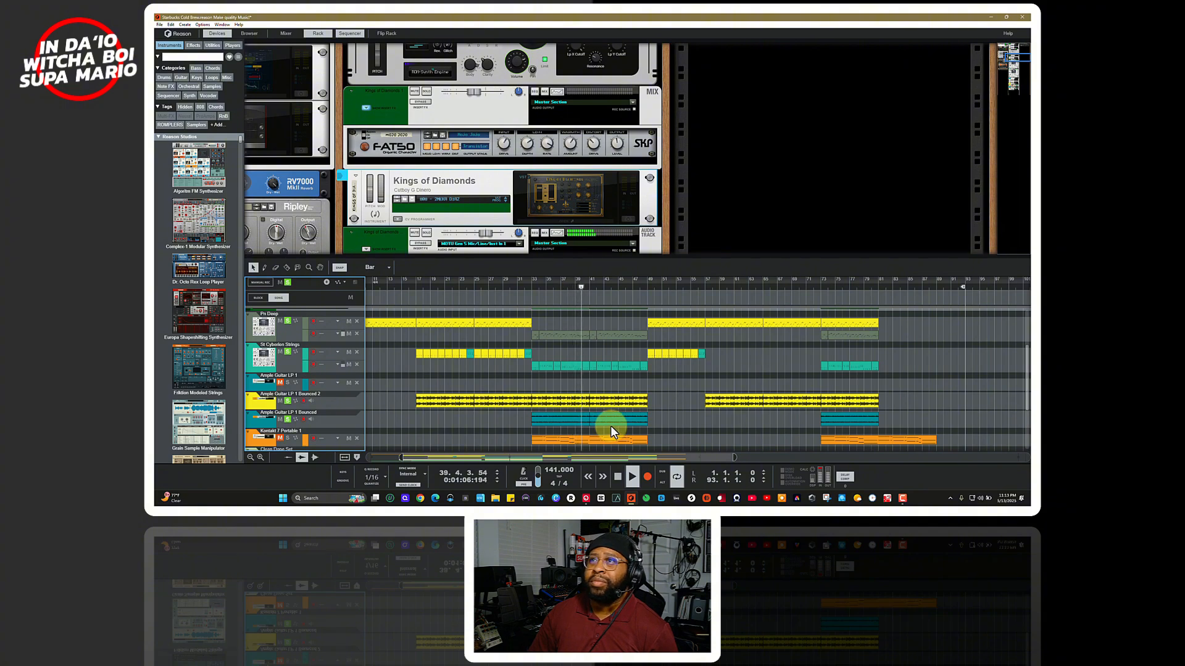
key(space)
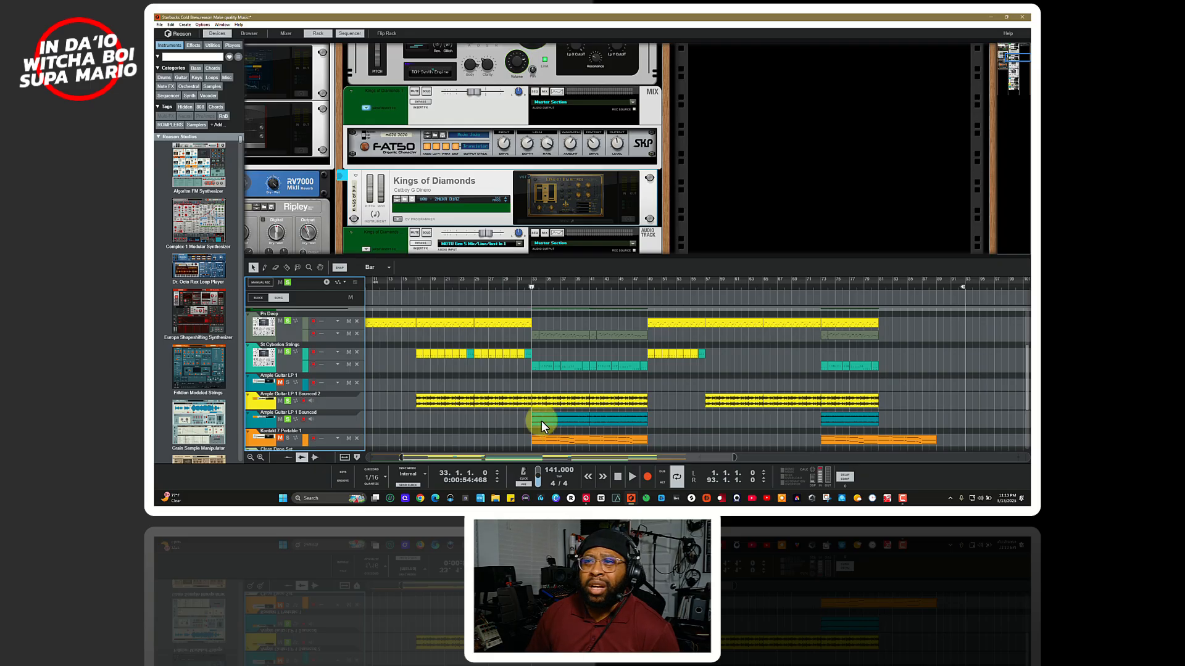
Find the Kontakt 7 Portable device in the rack, open its window to view the Yamaha Motif XF instrument, and close it.
scroll(542, 421, down, 3)
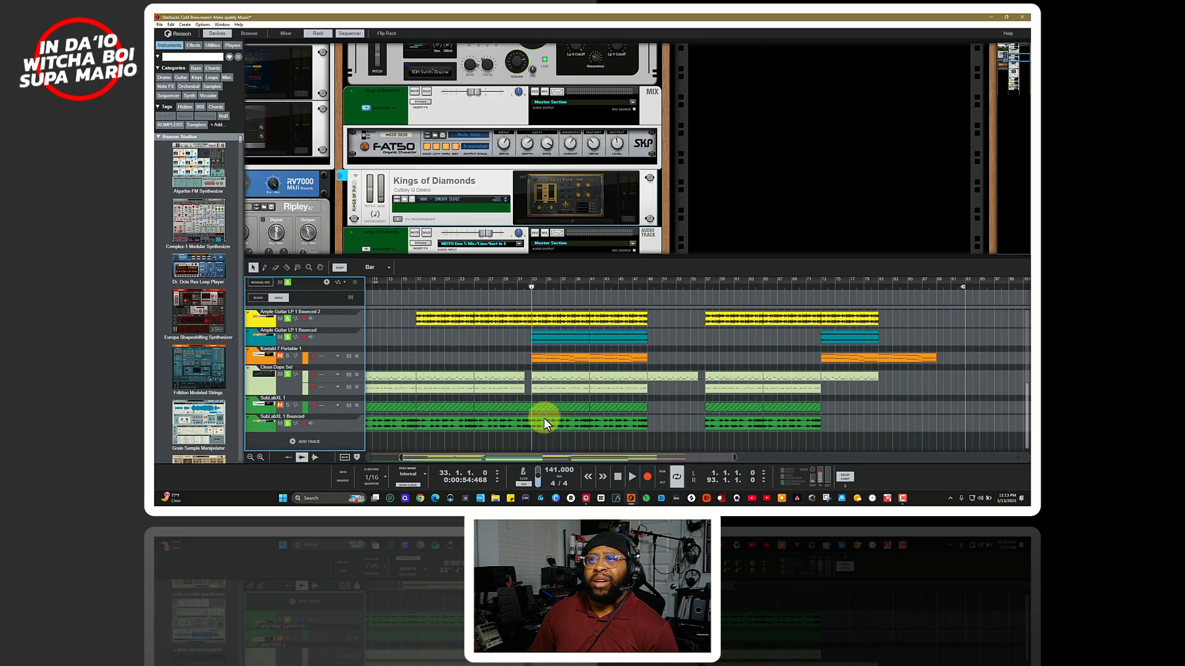
scroll(563, 221, down, 10)
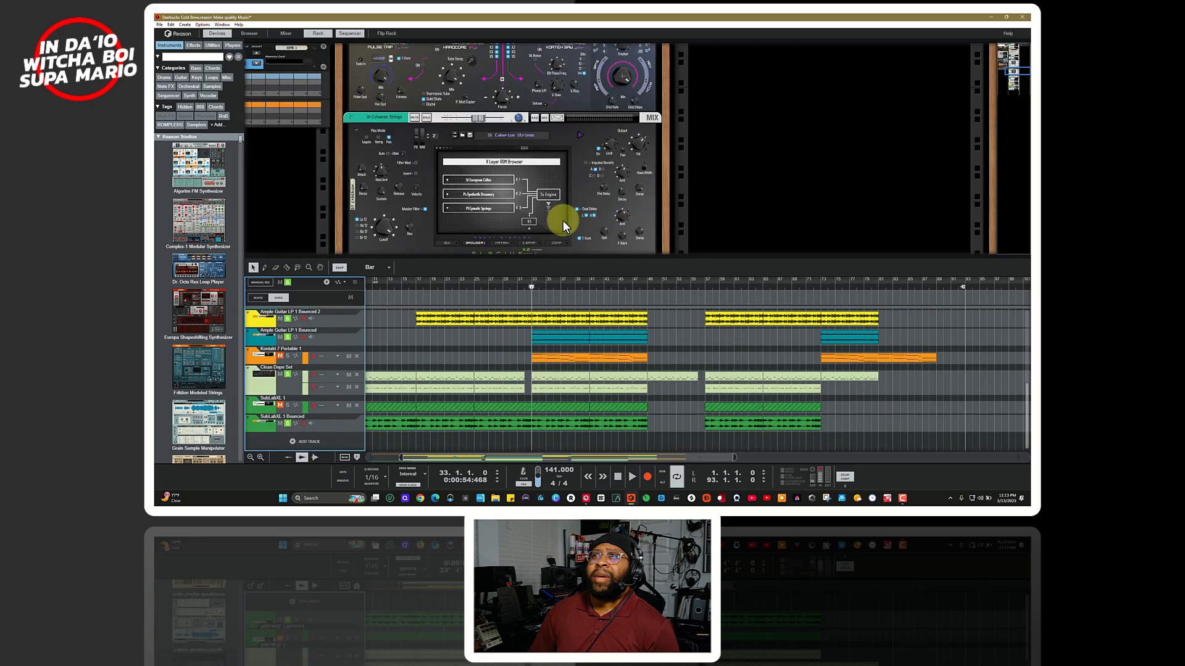
scroll(566, 212, down, 3)
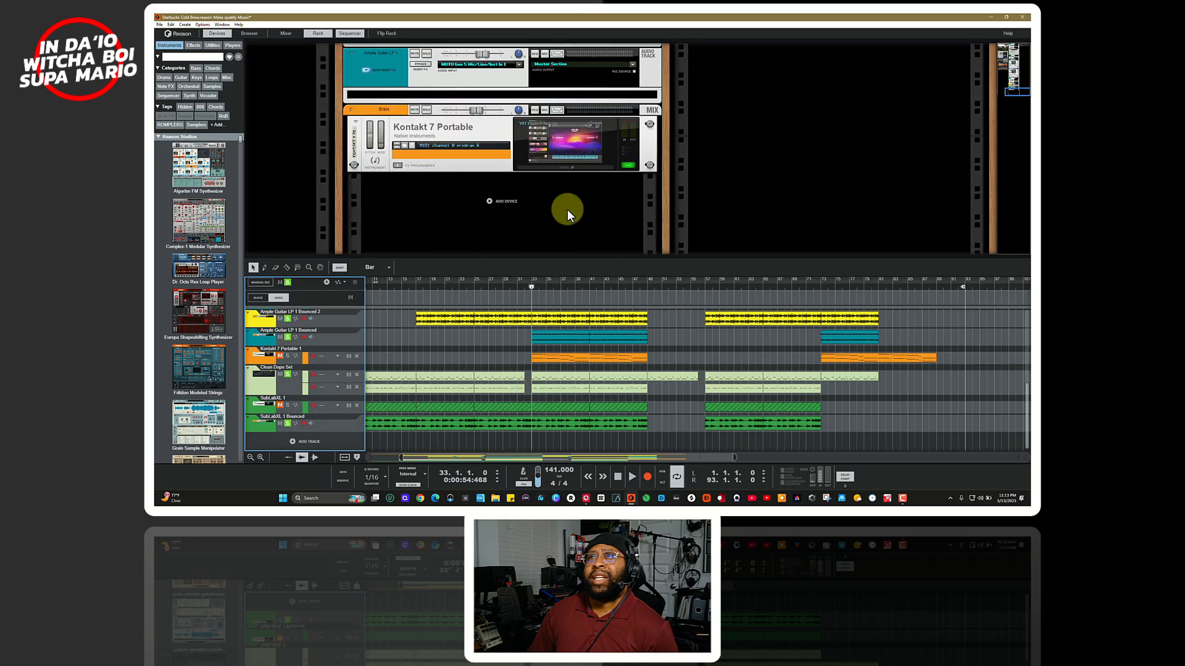
click(565, 167)
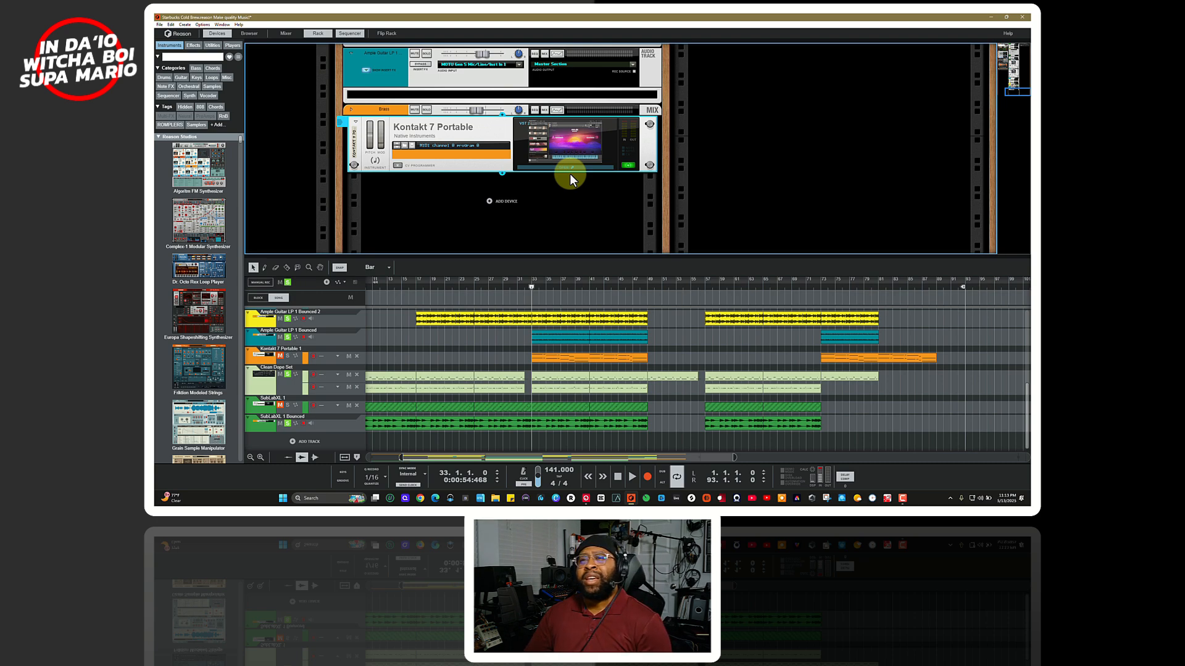
click(568, 174)
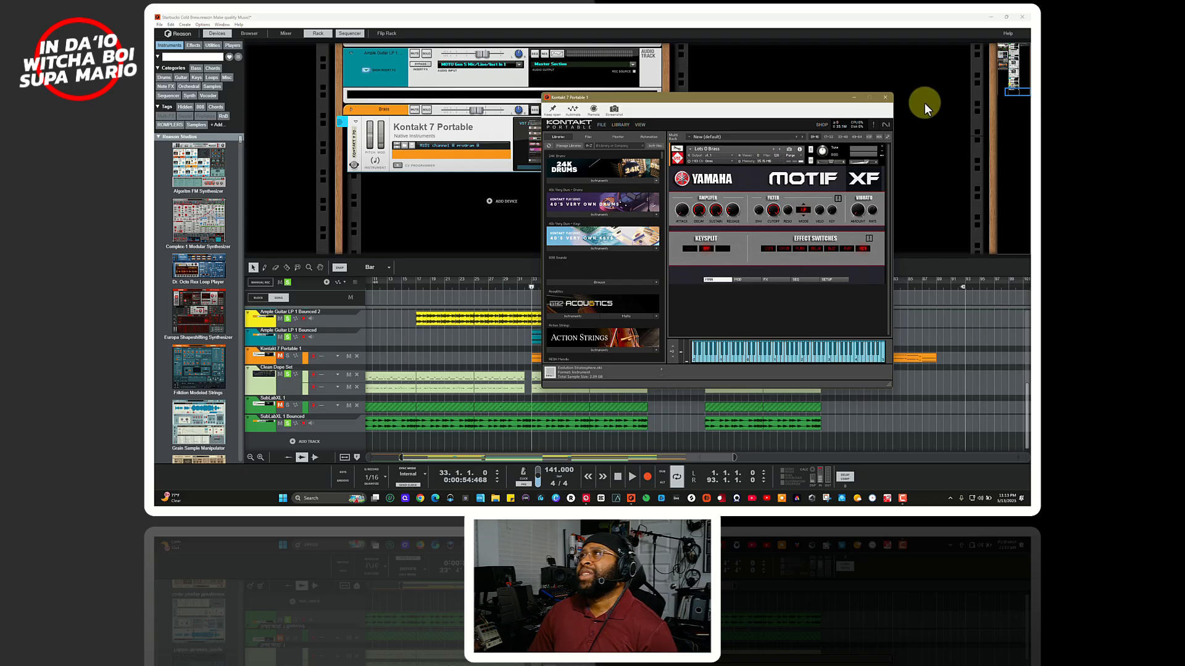
click(886, 97)
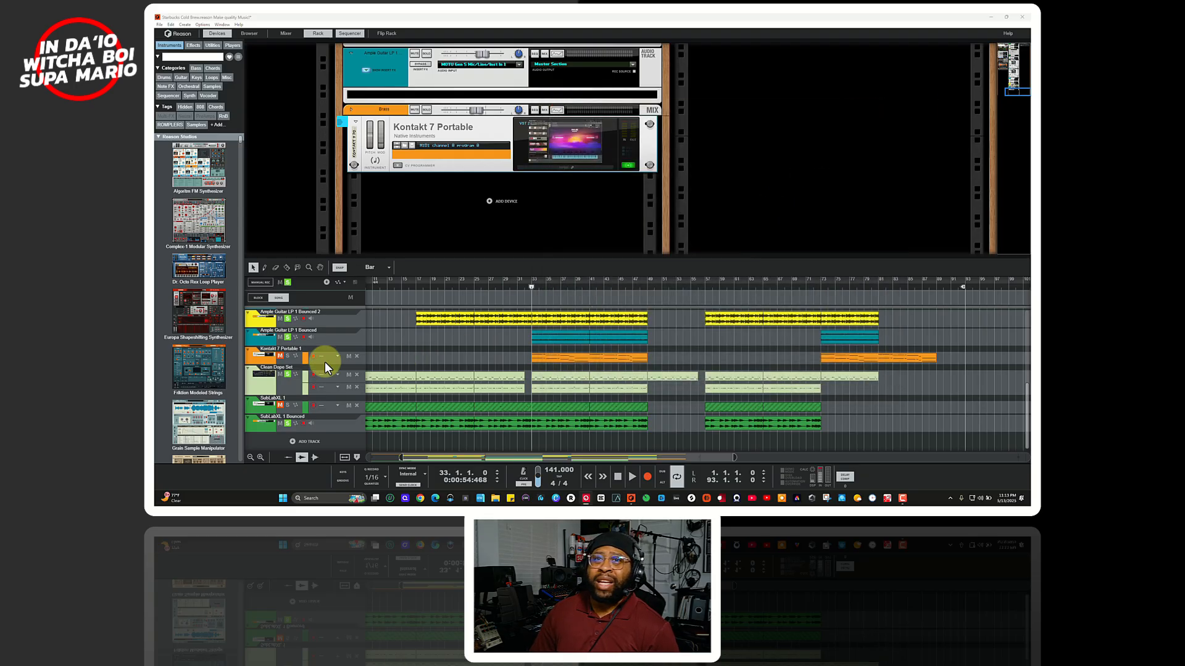
Solo Kontakt 7 Portable 1 together with the other soloed tracks and play from bar 33.
click(287, 357)
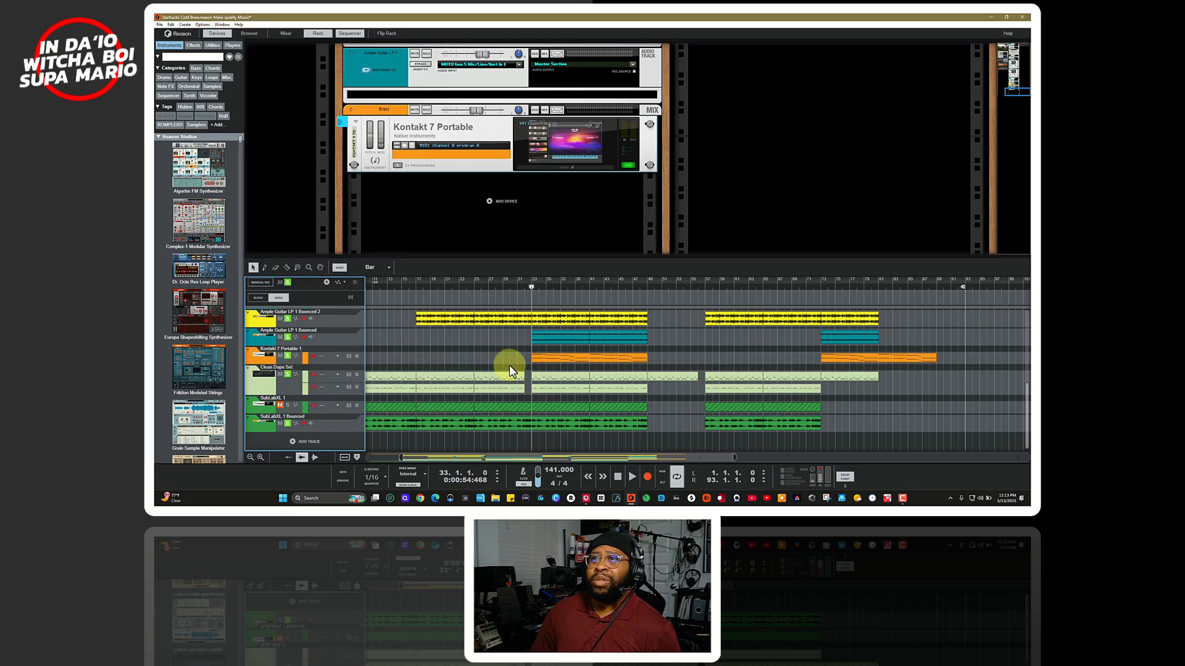
key(space)
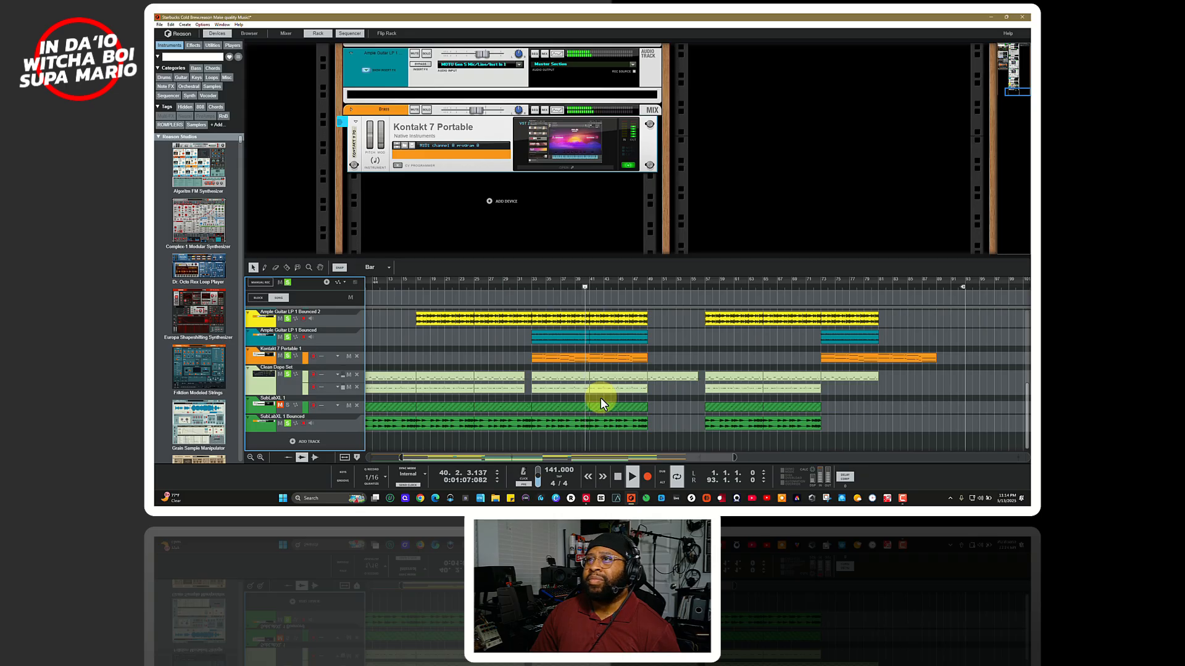
key(space)
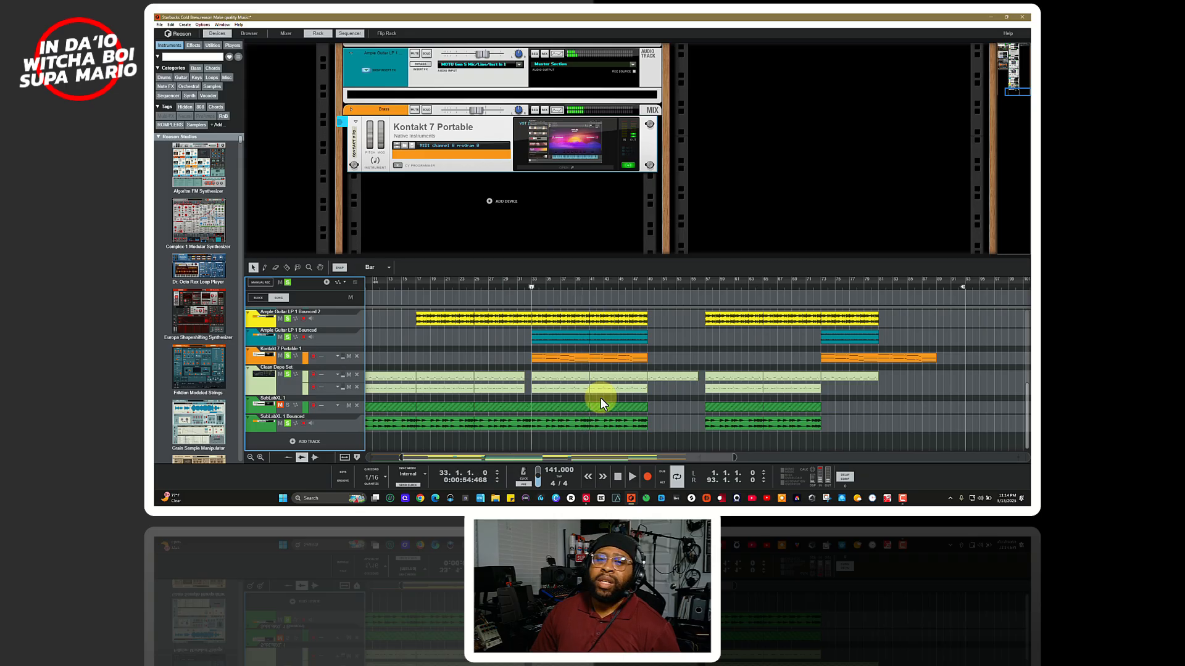
Clear all track solos and solo only Kings of Diamonds 1 Bounced and Kontakt 7 Portable 1.
scroll(601, 397, up, 6)
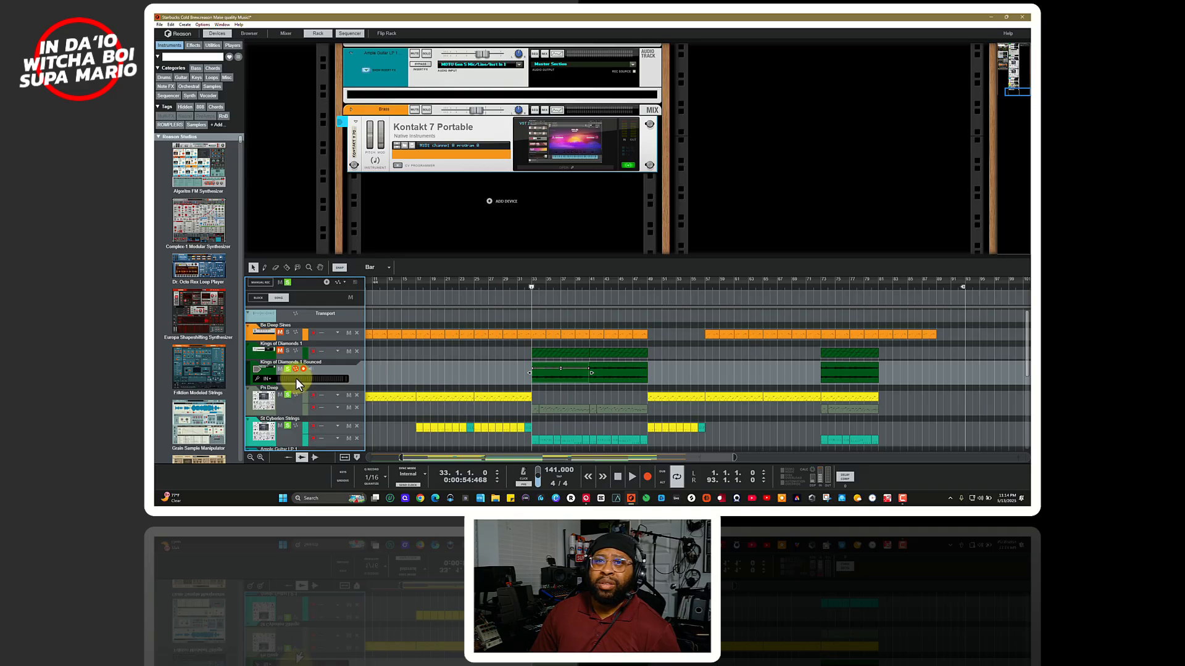
click(280, 283)
click(287, 282)
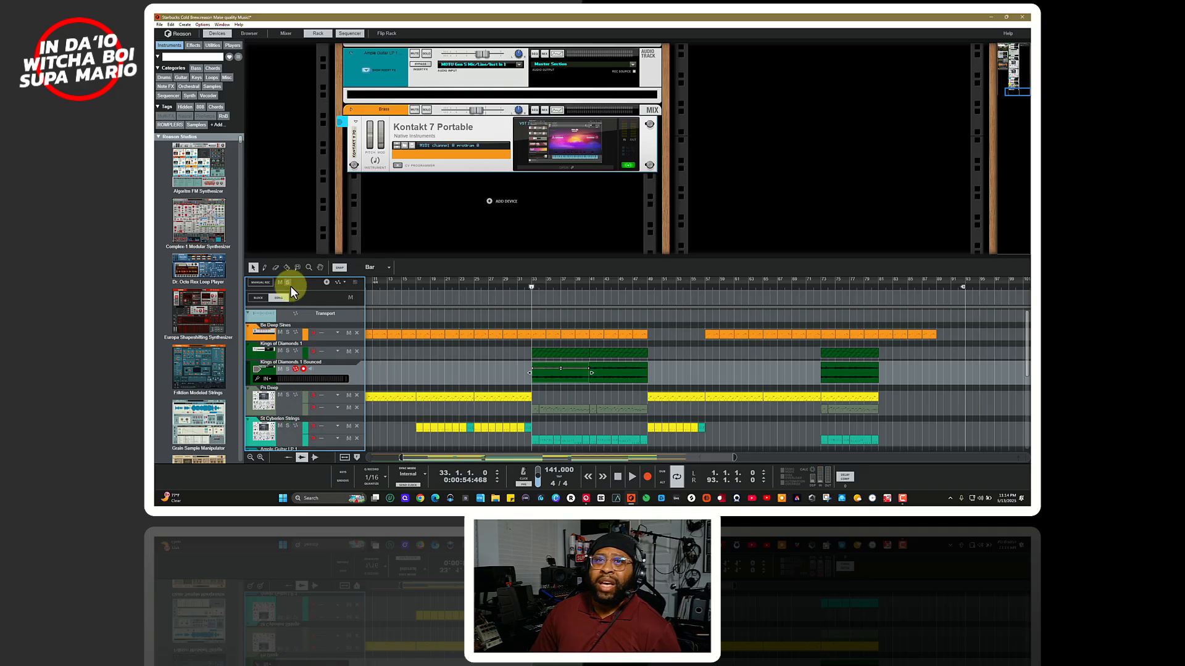
click(287, 369)
scroll(287, 371, down, 6)
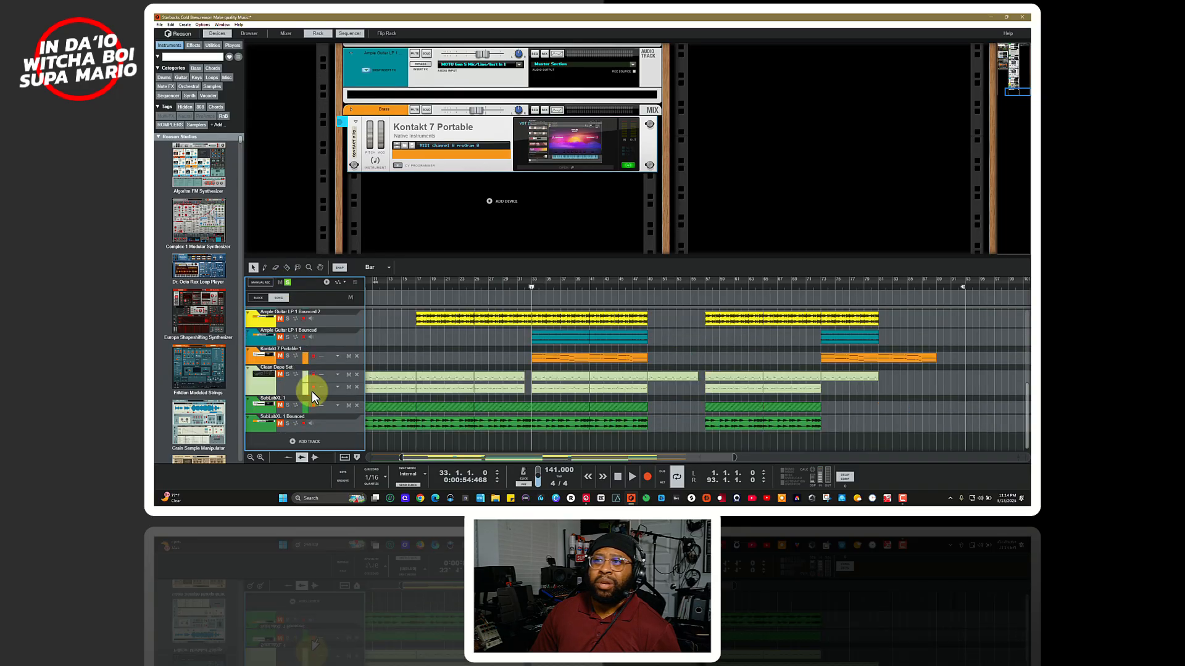
click(287, 357)
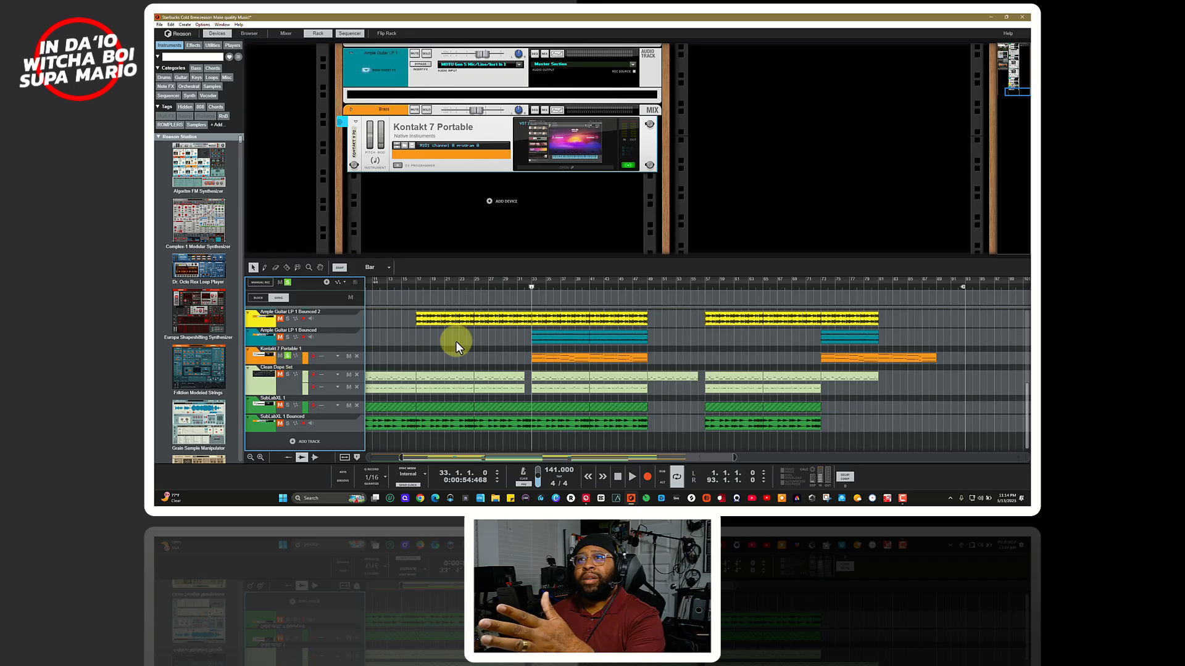
Play the soloed Kings of Diamonds 1 Bounced and Kontakt 7 Portable 1 tracks together from bar 33, and stop playback.
scroll(461, 343, up, 6)
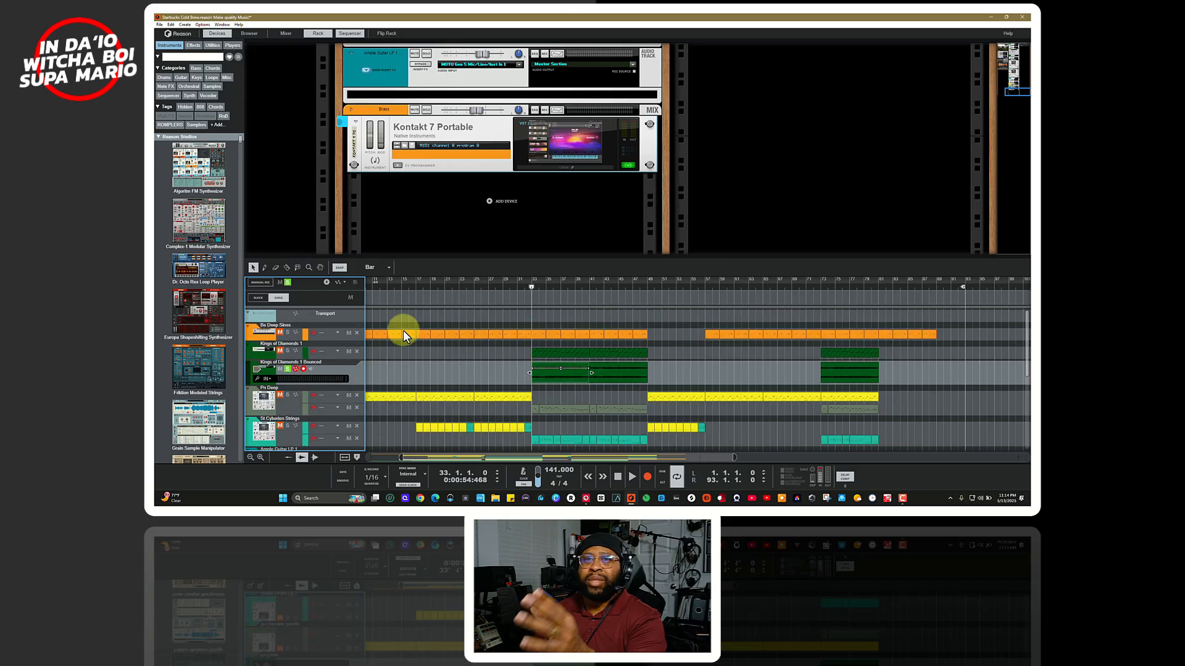
scroll(420, 361, down, 6)
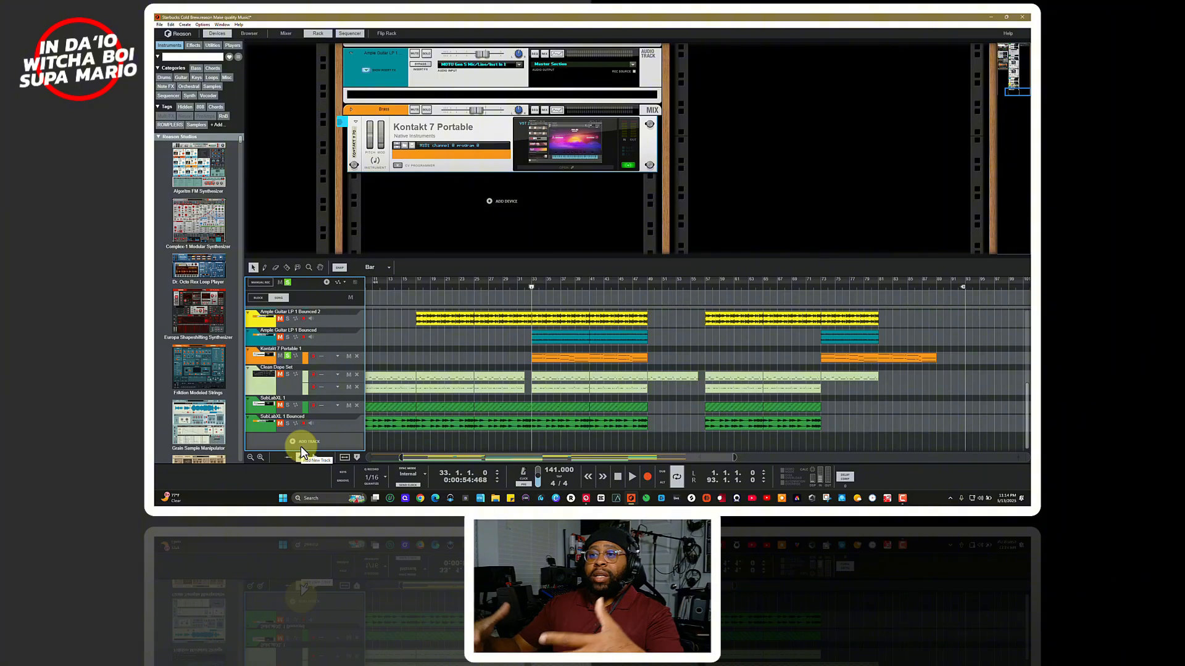
key(space)
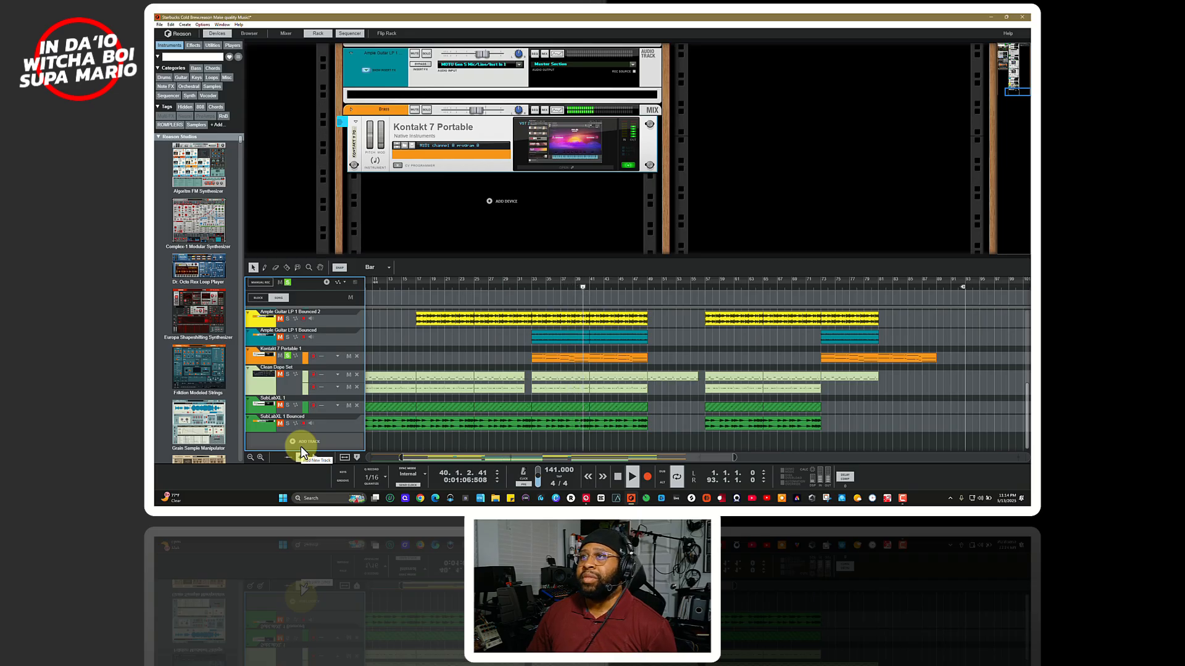
key(space)
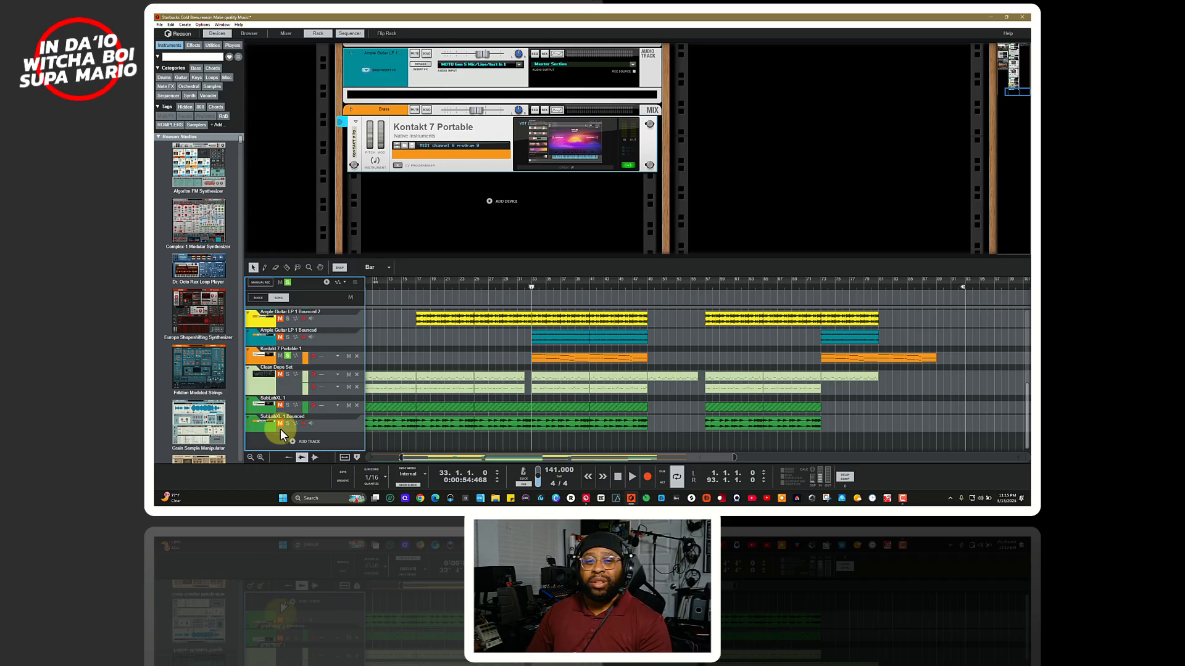
Clear all track solos, play the full mix from bar 33 with the sequencer filling the window, and stop playback.
click(287, 282)
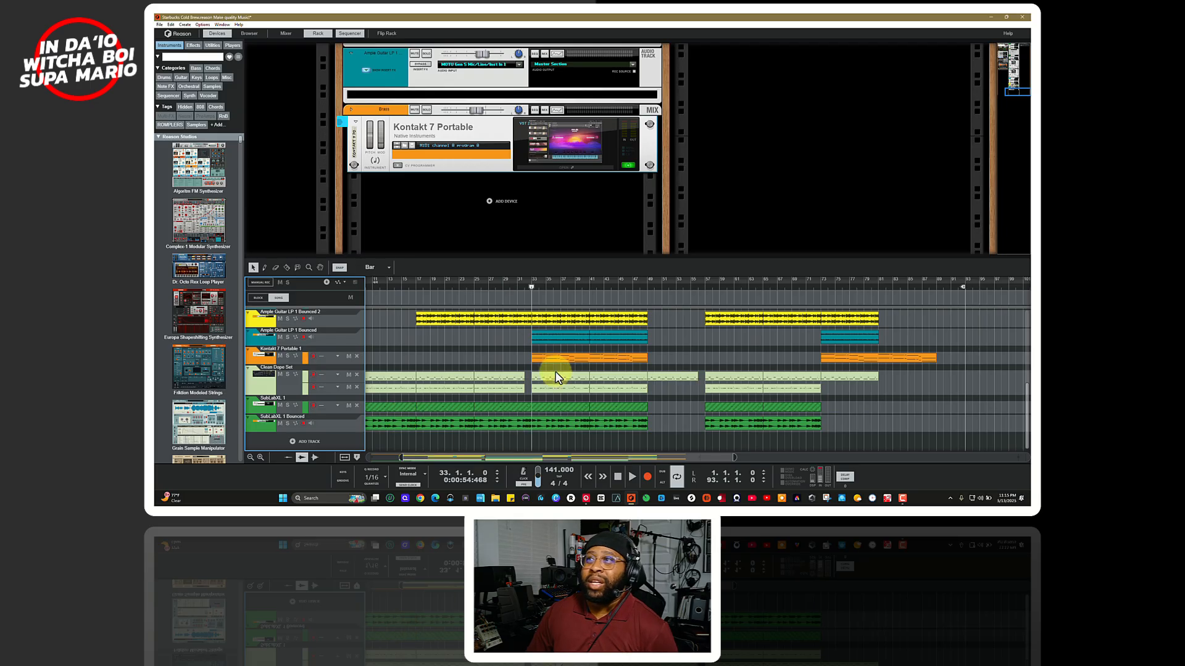
key(space)
scroll(671, 408, up, 5)
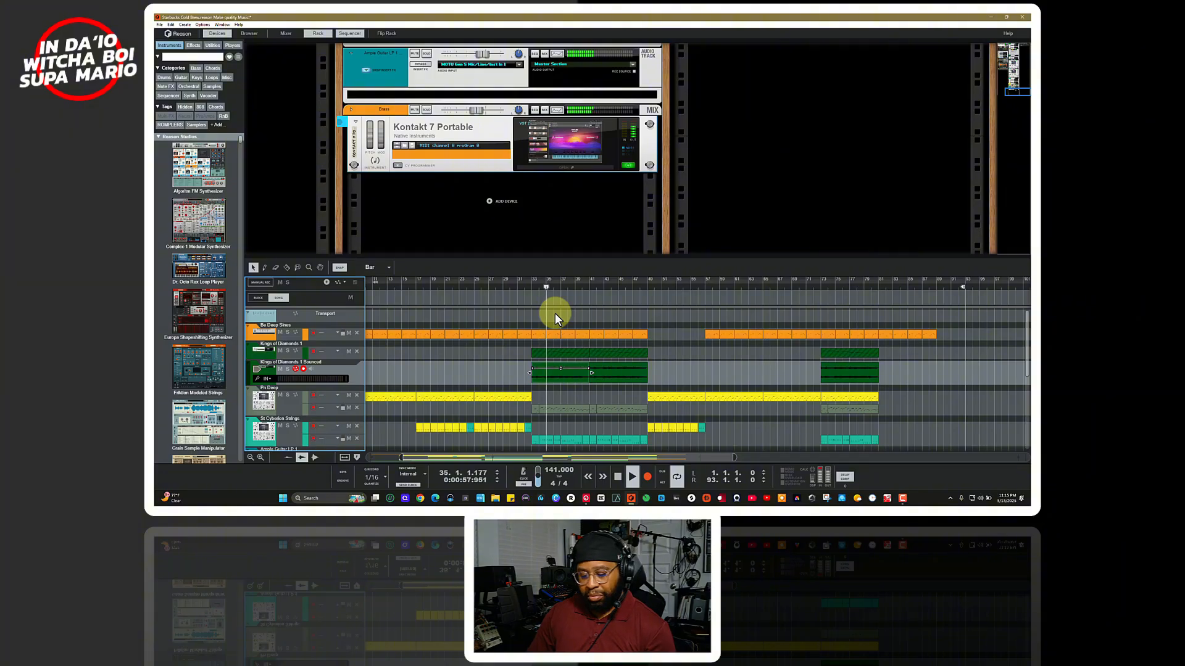
key(F7)
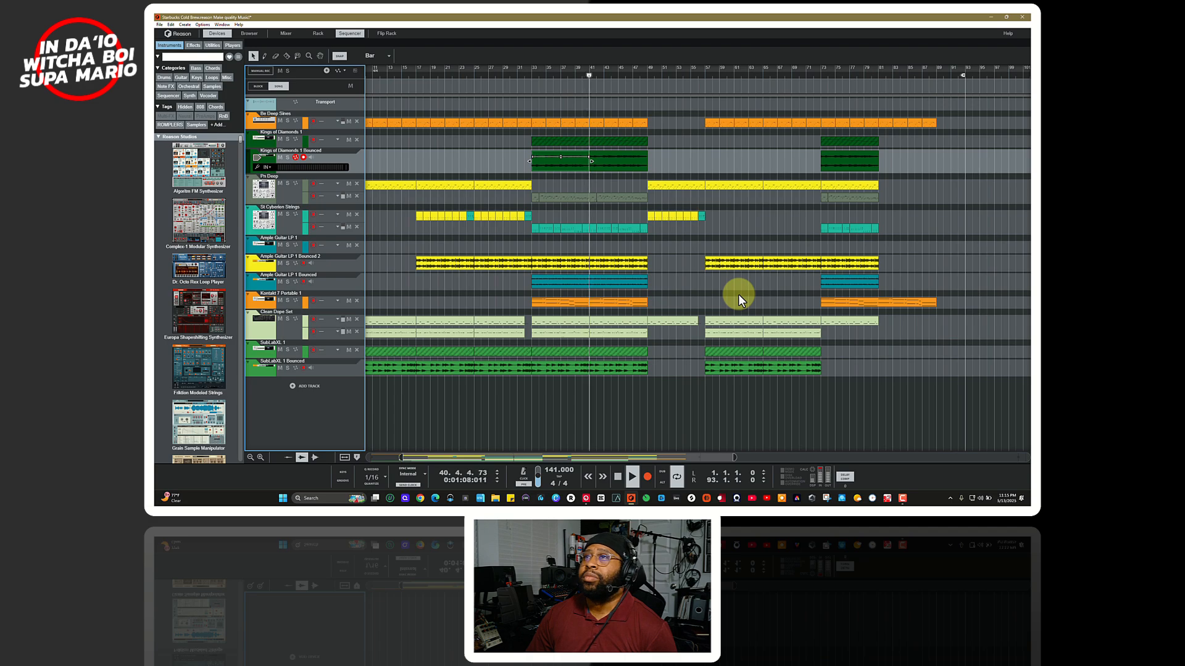
key(space)
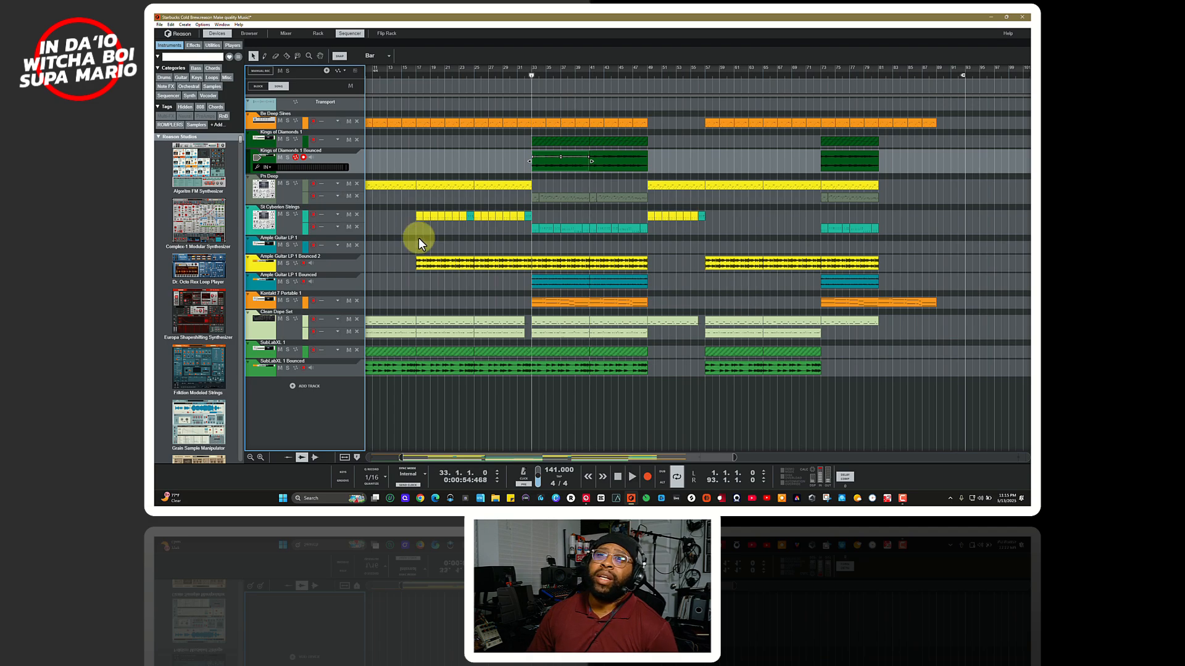
Show the arrangement from bar 1 and play the full mix from bar 48 through the change at bar 49.
drag(401, 458, 368, 457)
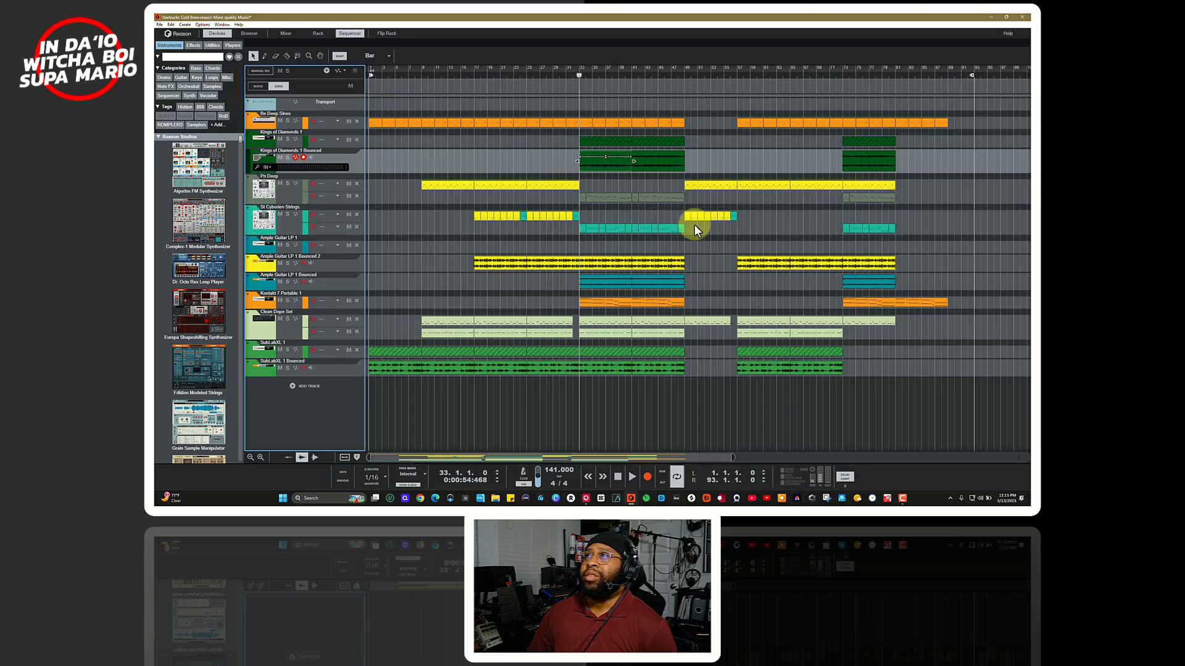
click(679, 73)
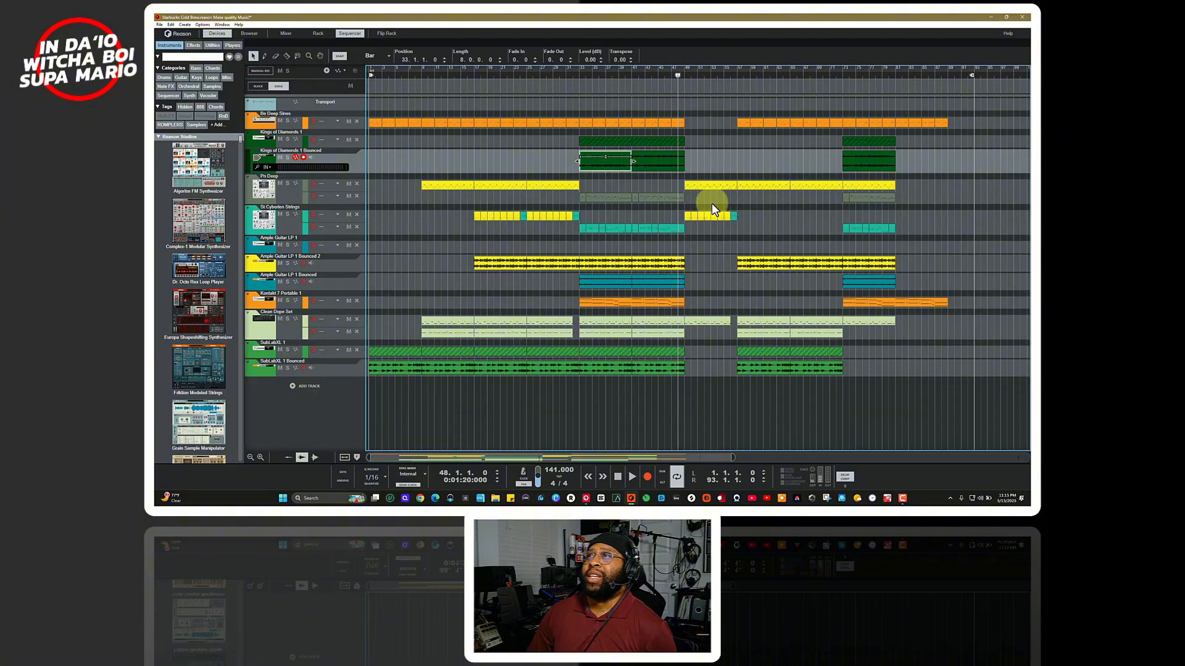
key(space)
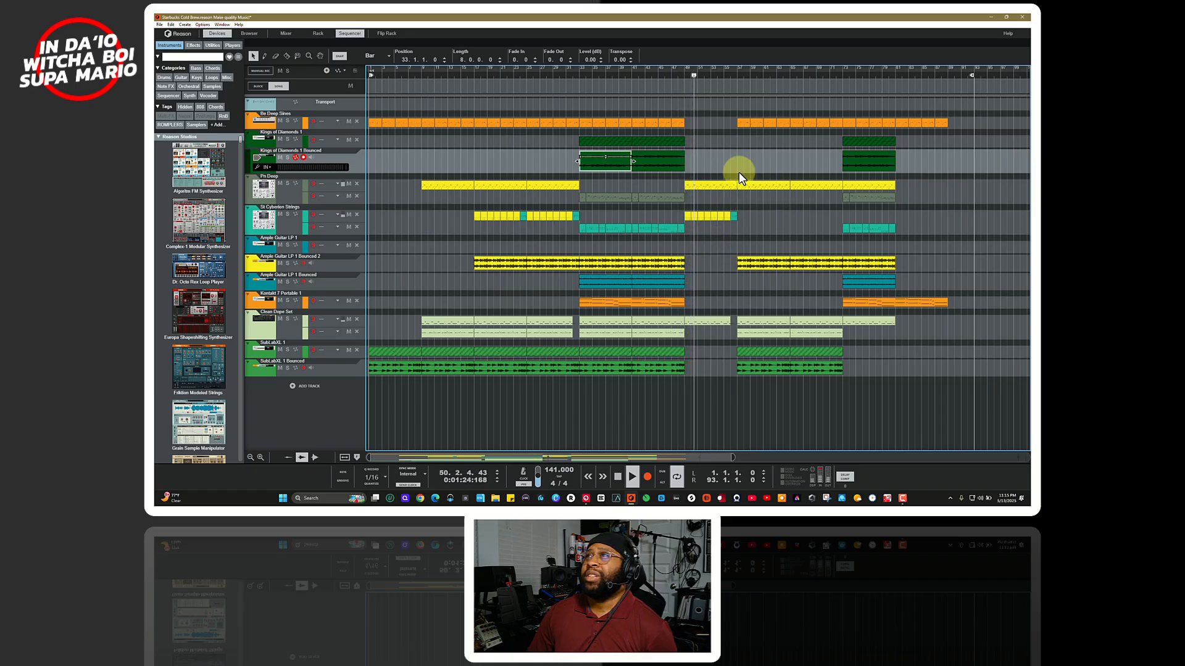
key(space)
Play the full mix from bar 56 into the section starting at bar 57, and stop playback.
click(733, 73)
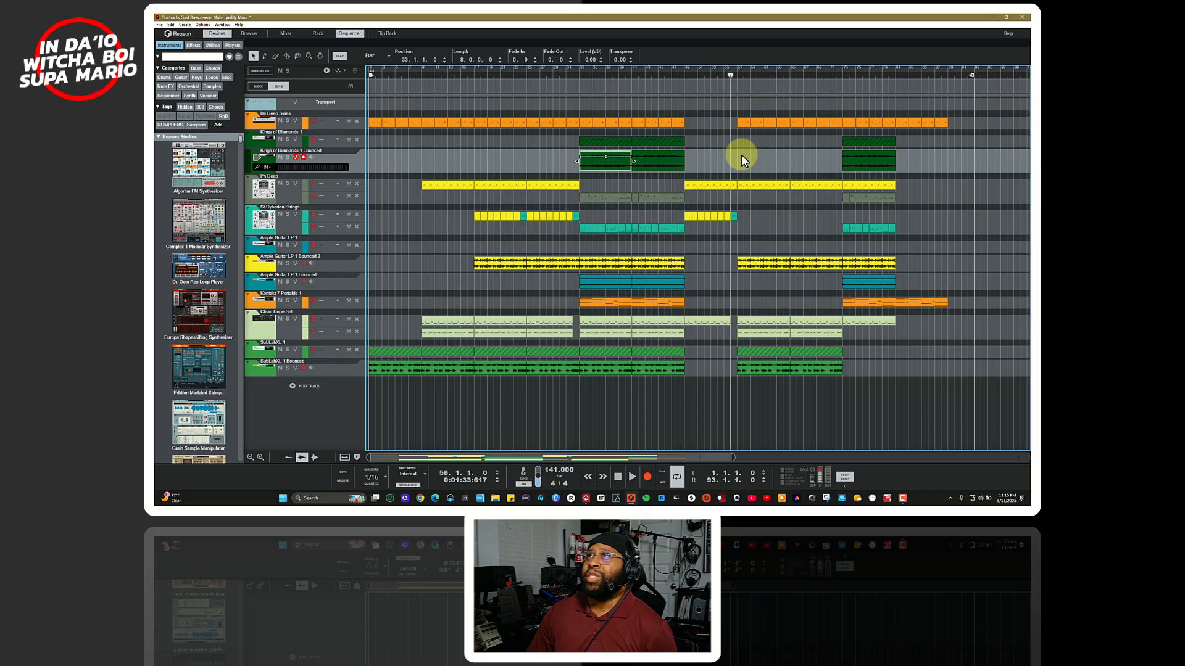
key(space)
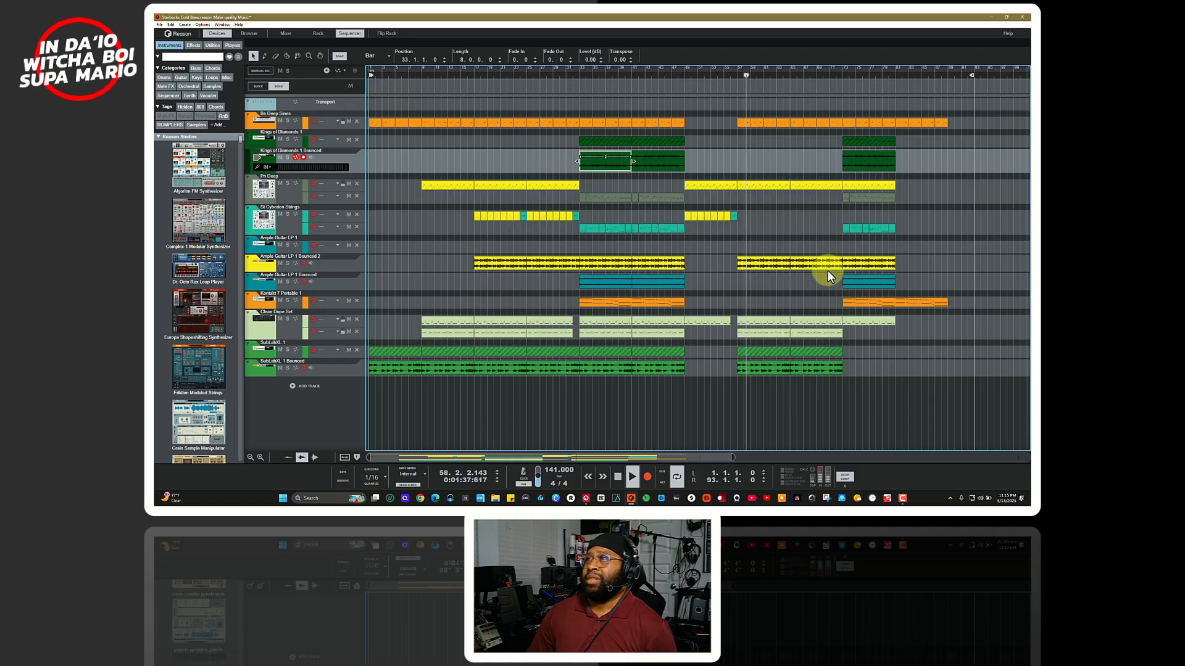
key(space)
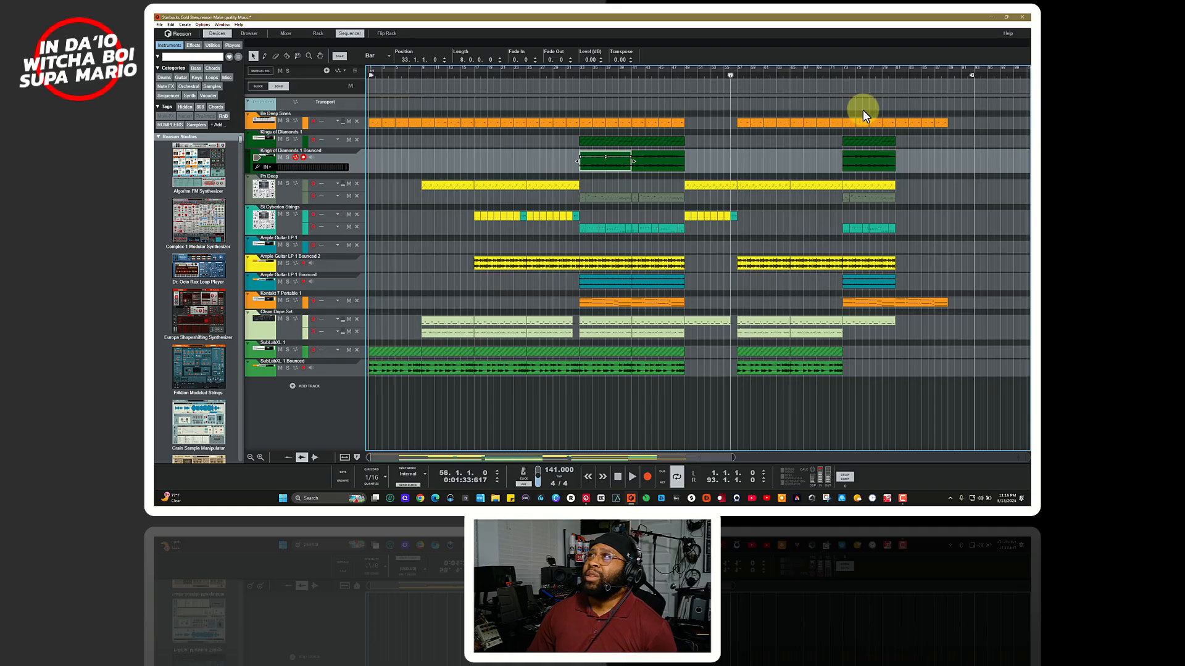
Play the full mix from bar 73 through the end of the last clips, and stop playback.
click(843, 77)
key(space)
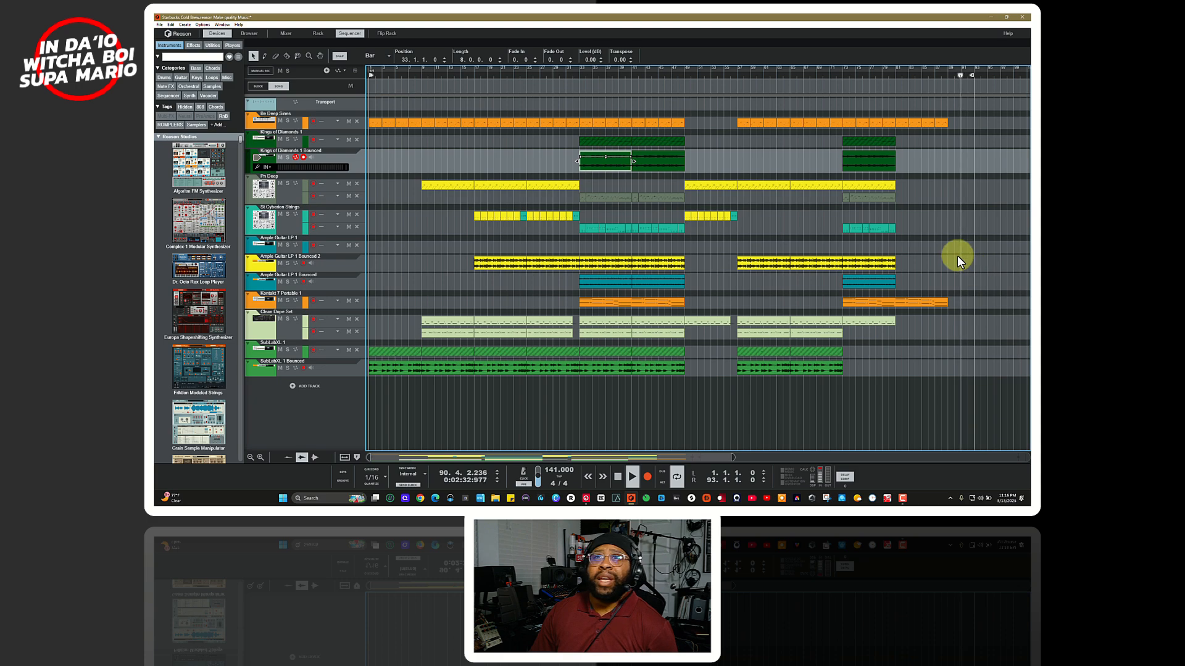
key(space)
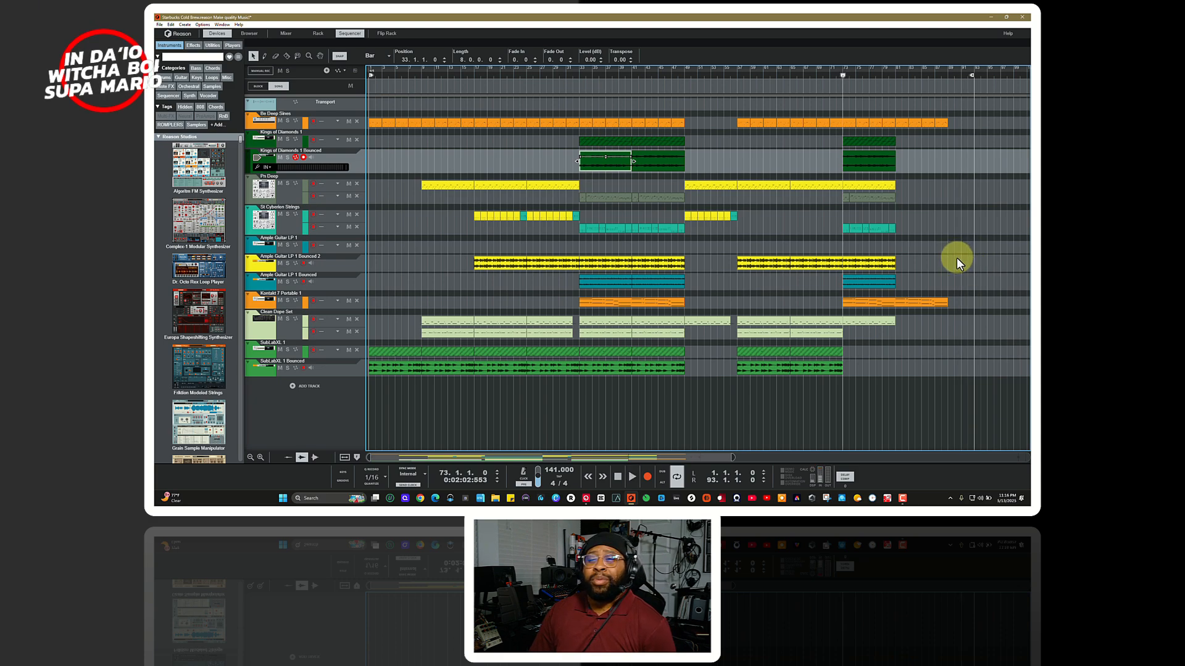